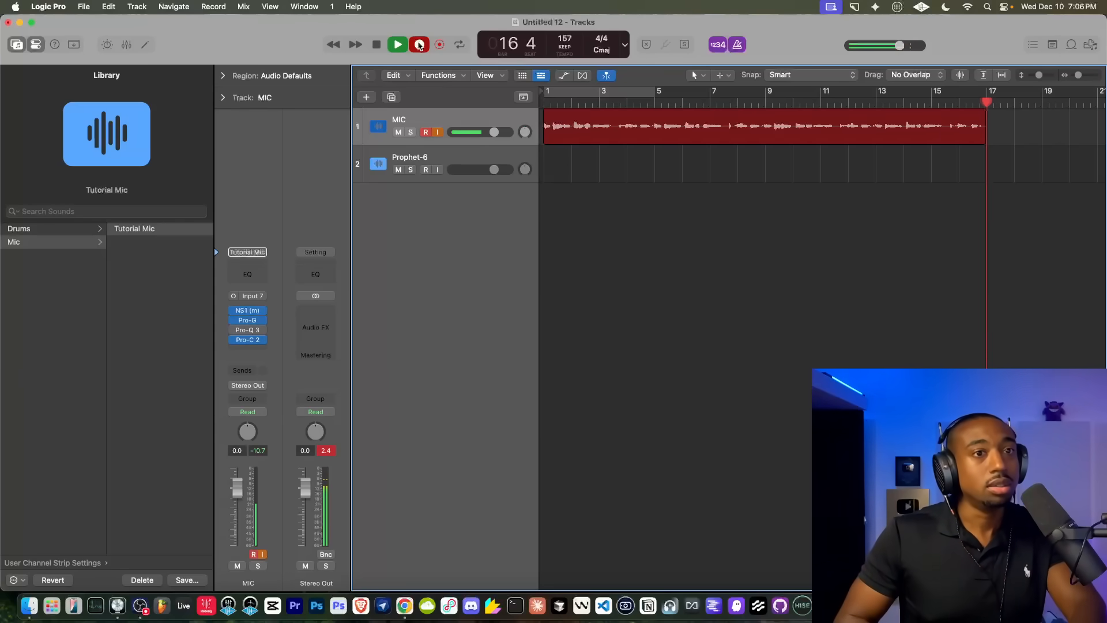
Step: Stop the recording on the first MIC track and add a second MIC track with duplicate settings
left_click(420, 44)
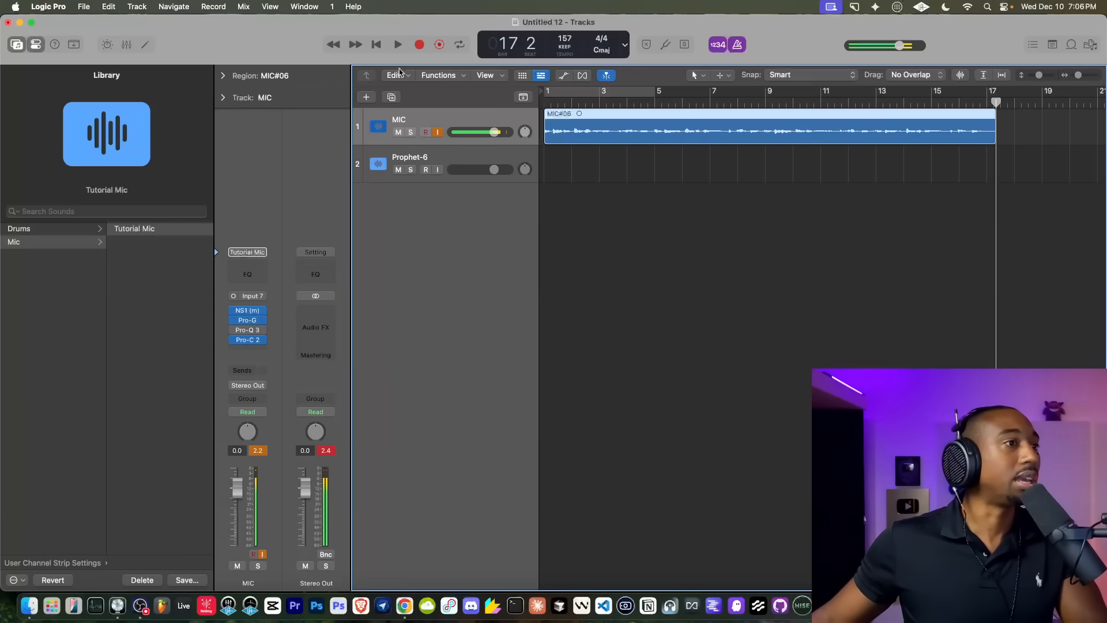
right_click(418, 125)
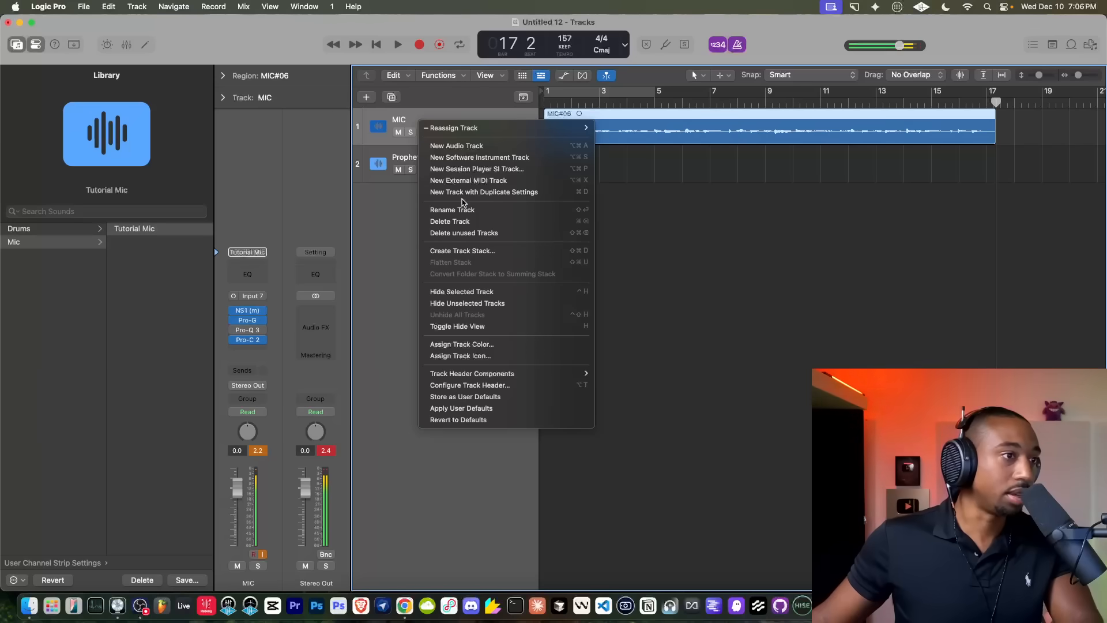
key("Escape")
key("super+d")
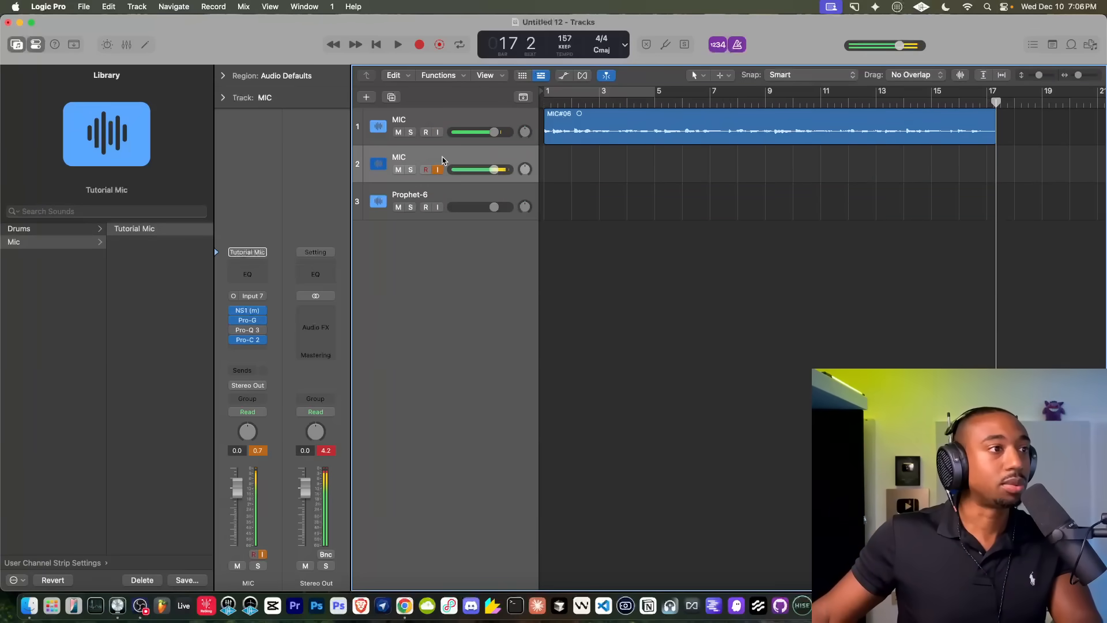
Step: Mute the first MIC track and record a 16-bar take from bar 1 on the second MIC track
left_click(382, 45)
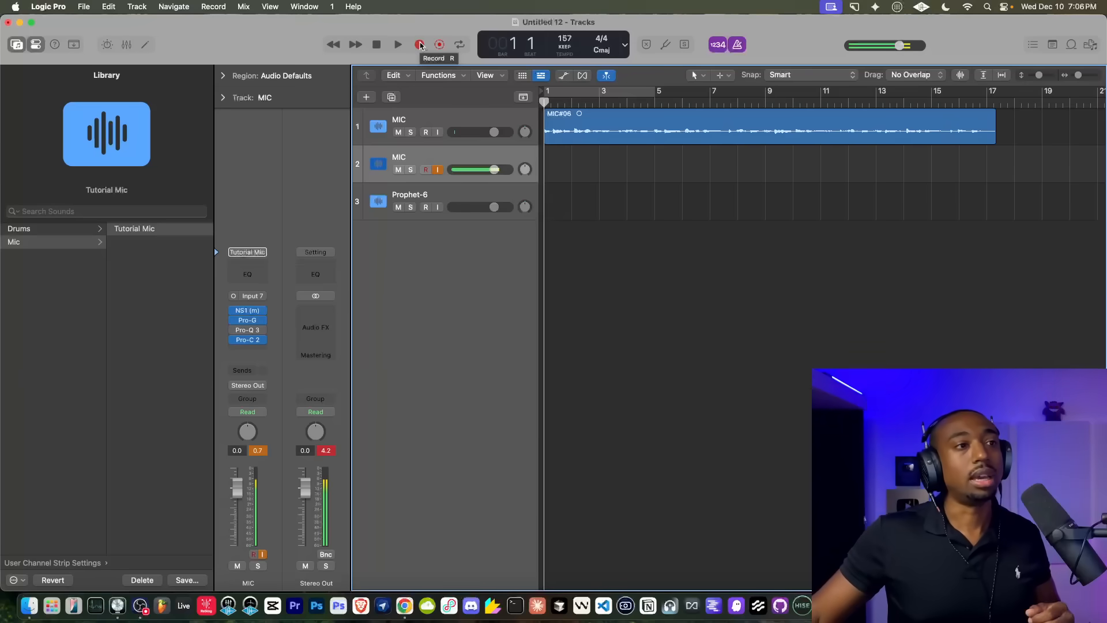
left_click(398, 134)
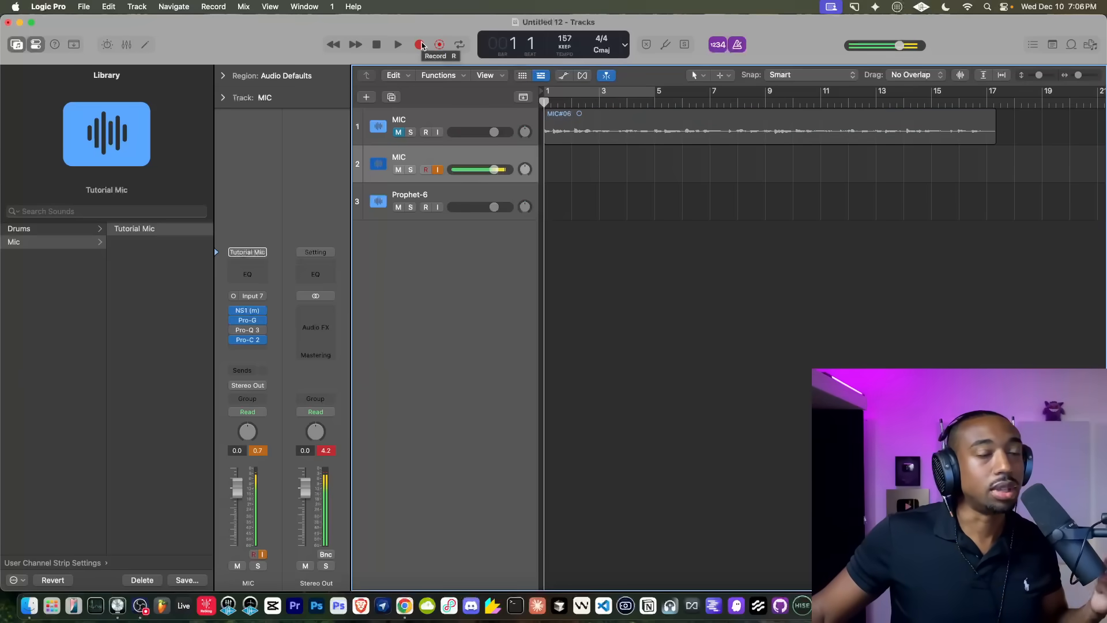
left_click(420, 45)
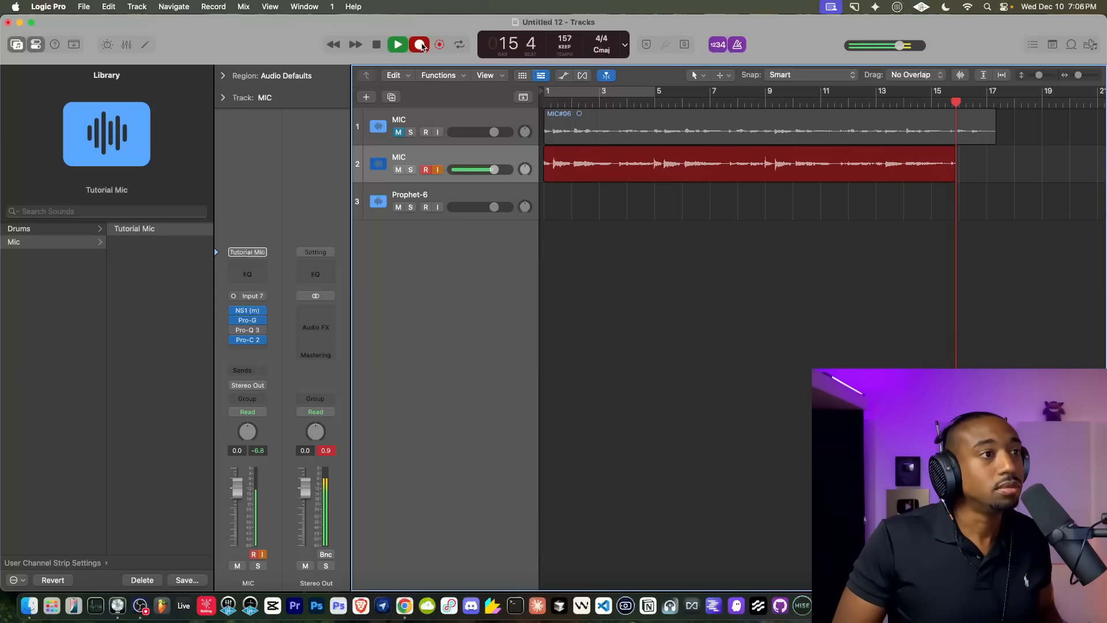
key("space")
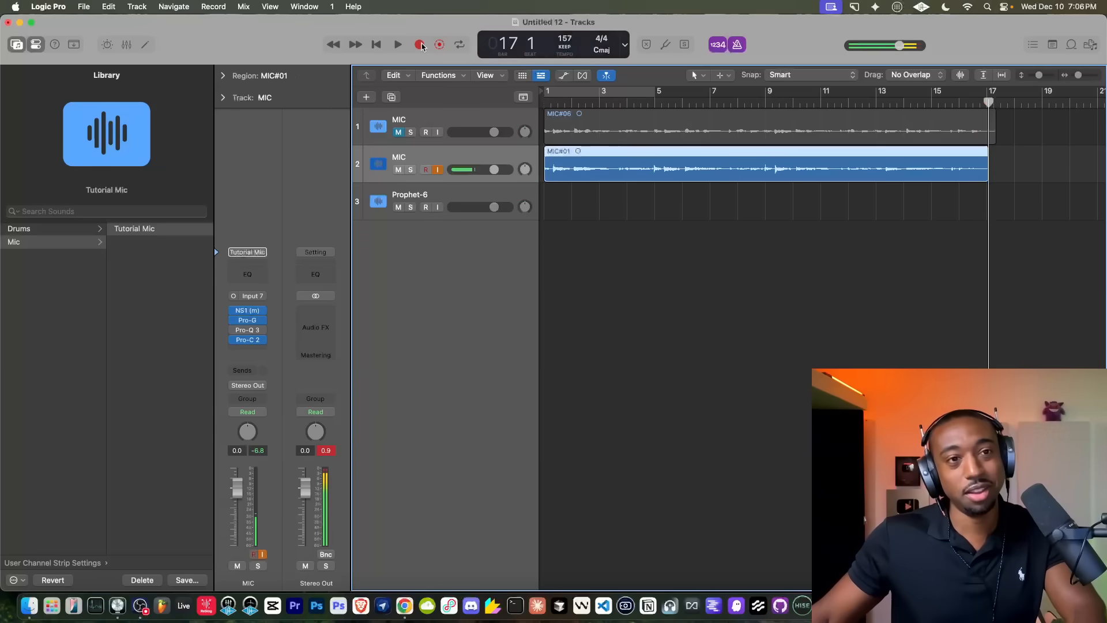
Step: Add a third MIC track with duplicate settings and record a 16-bar take on it from bar 1
right_click(433, 144)
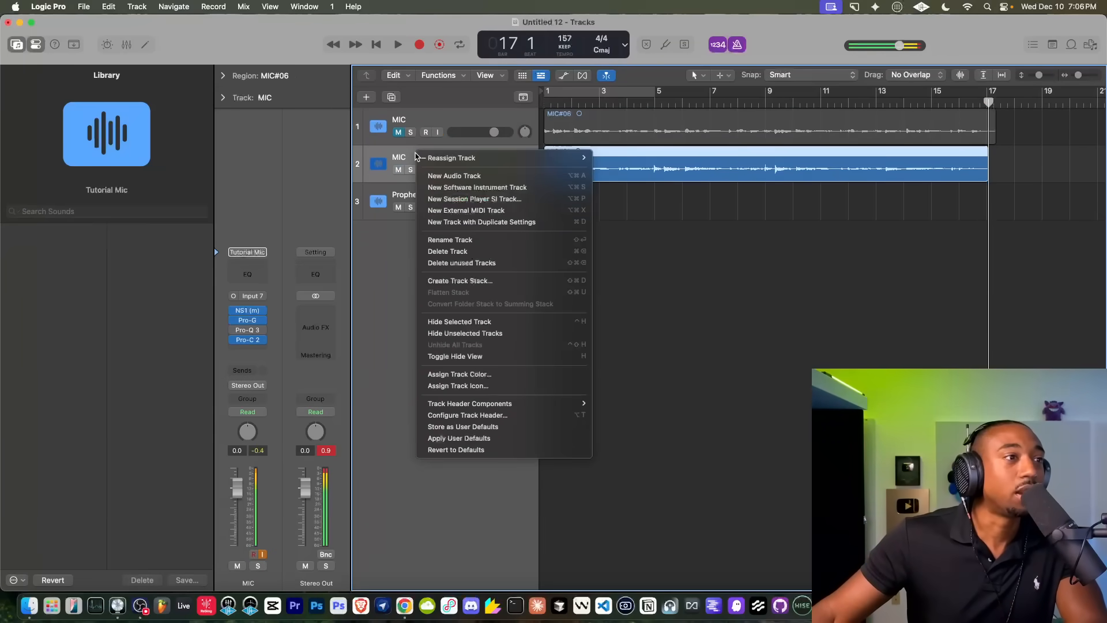
left_click(467, 215)
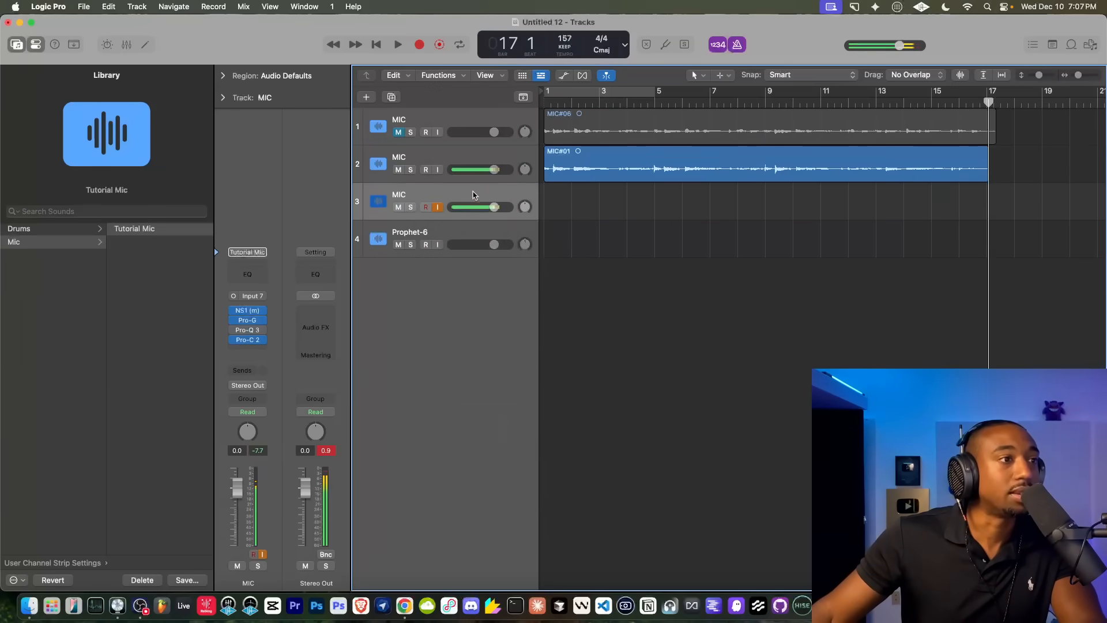
left_click(377, 45)
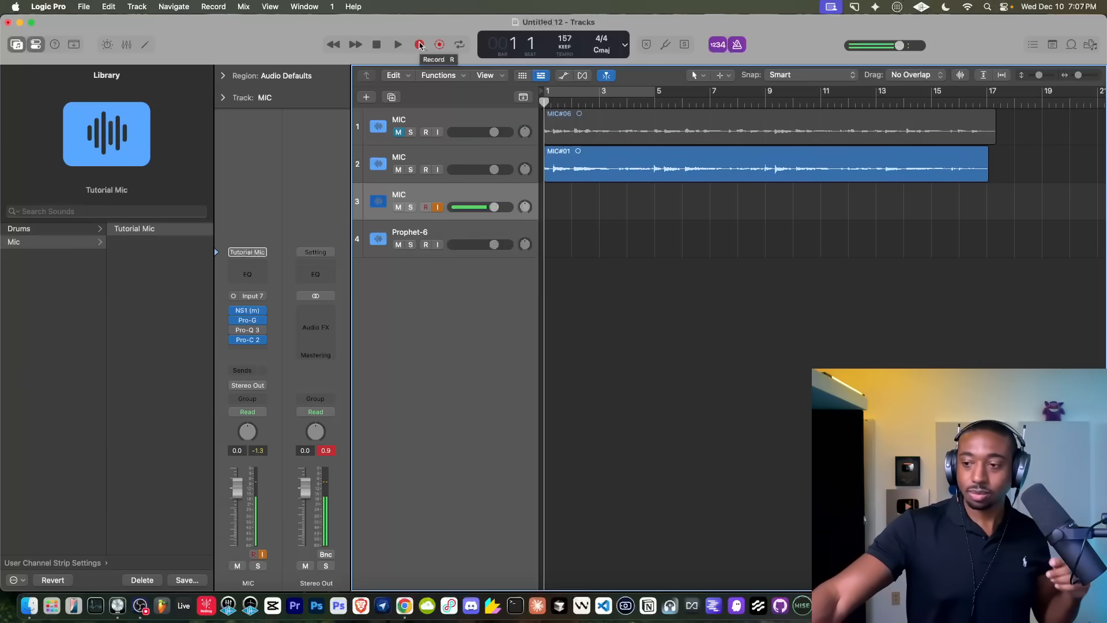
left_click(419, 45)
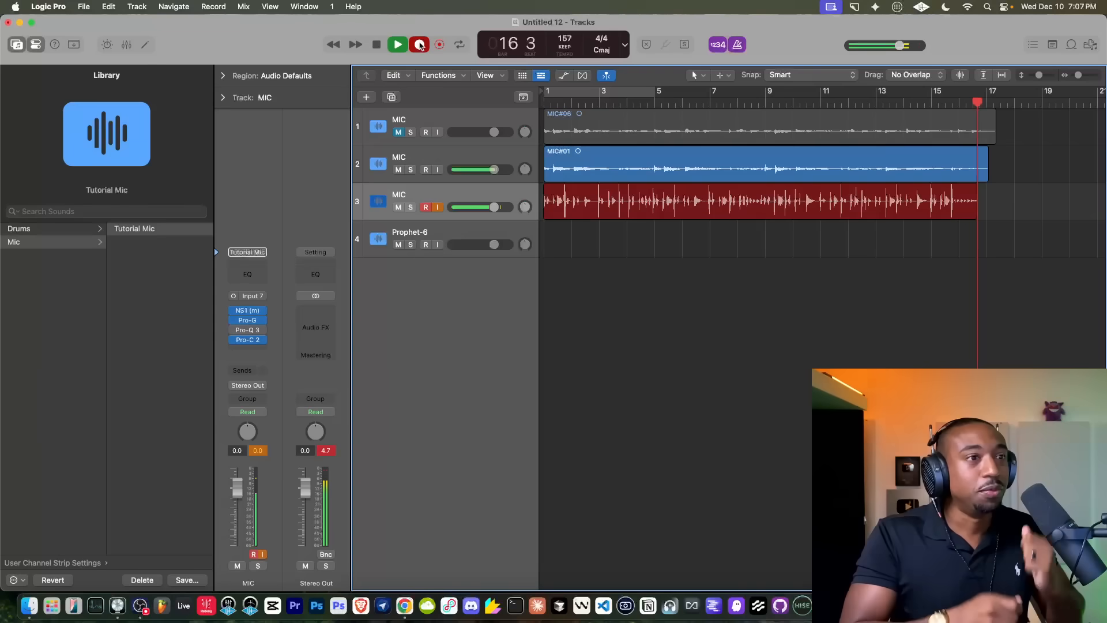
left_click(421, 46)
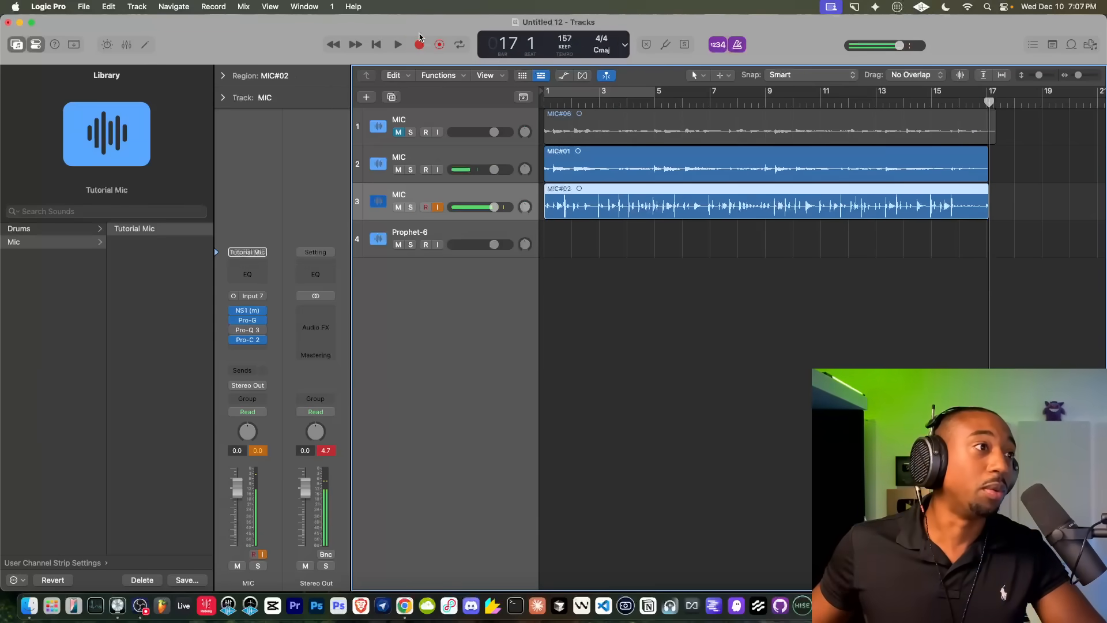
Step: Add a fourth MIC track with duplicate settings and return the playhead to bar 1
right_click(435, 194)
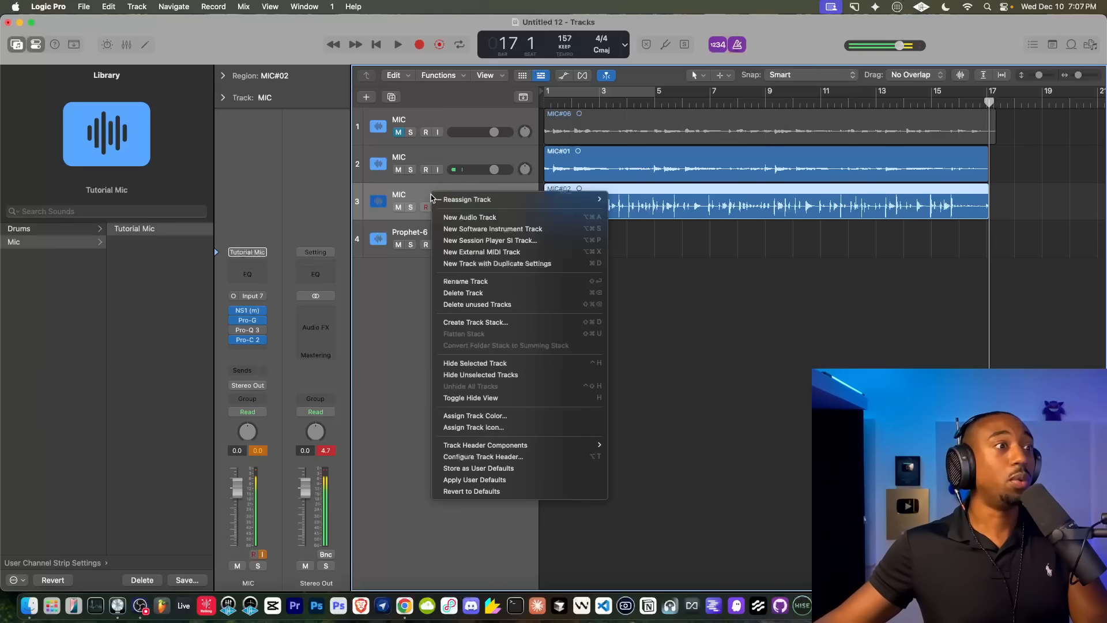
left_click(477, 264)
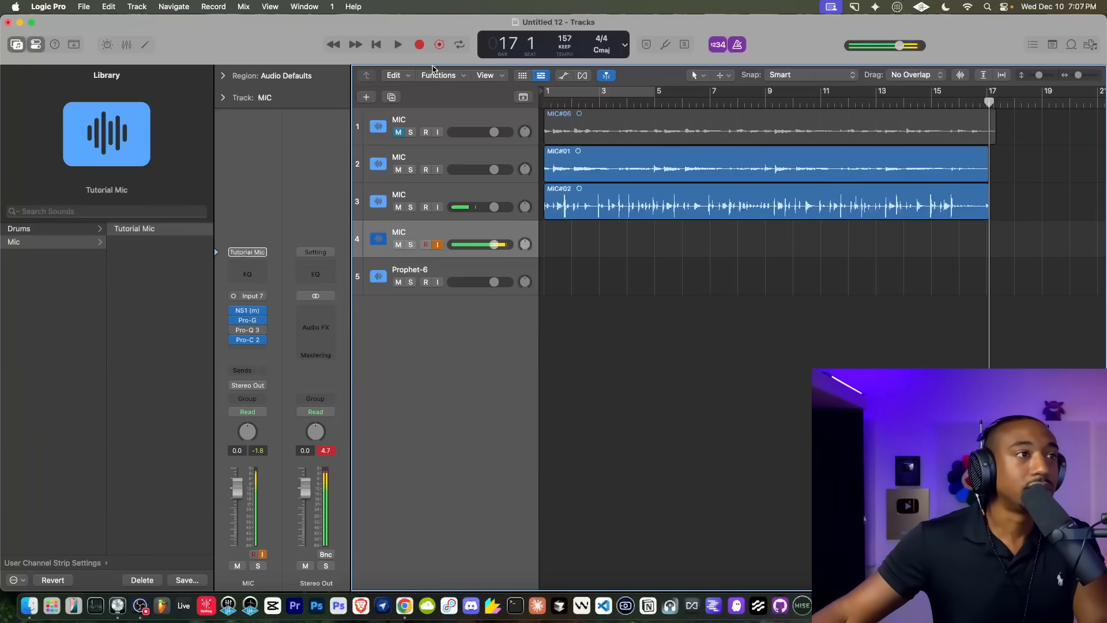
left_click(398, 44)
double_click(379, 45)
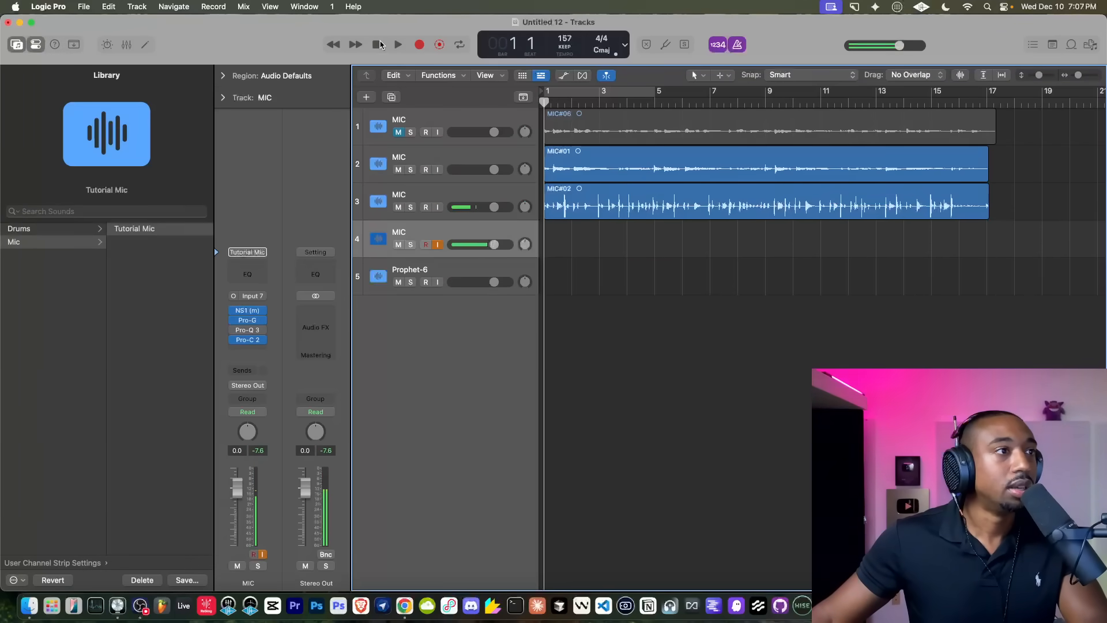
left_click(421, 45)
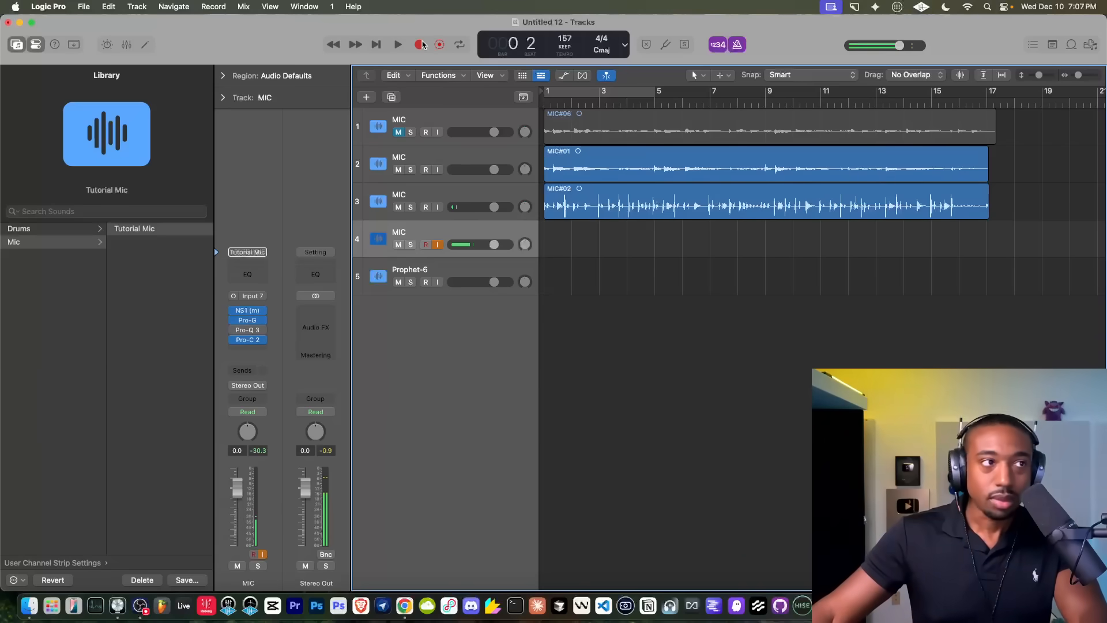
left_click(420, 45)
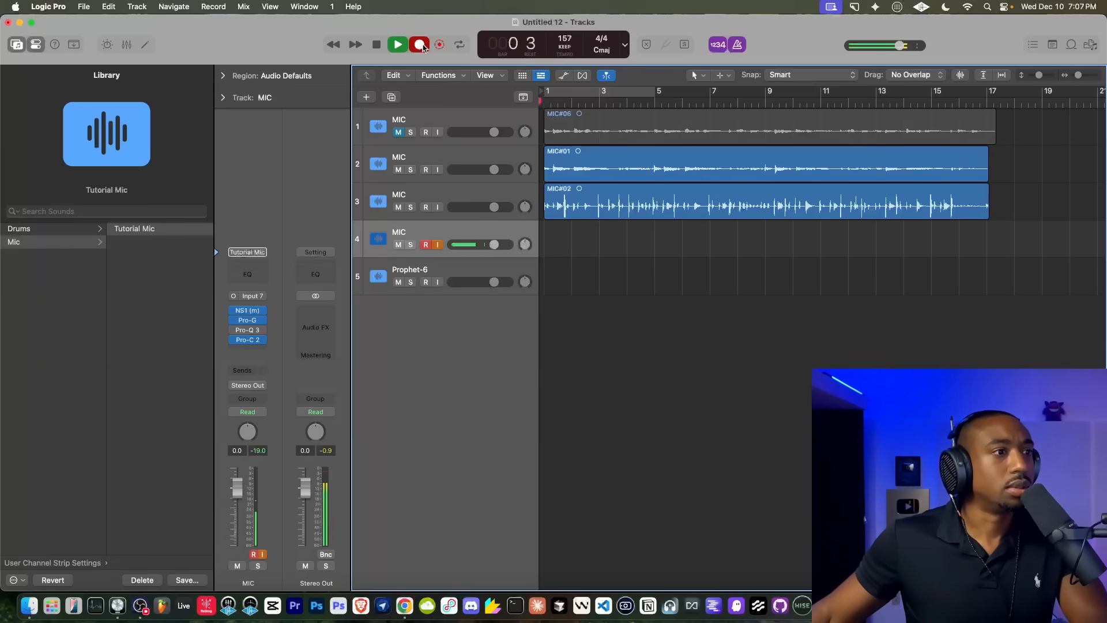
left_click(421, 45)
left_click(371, 45)
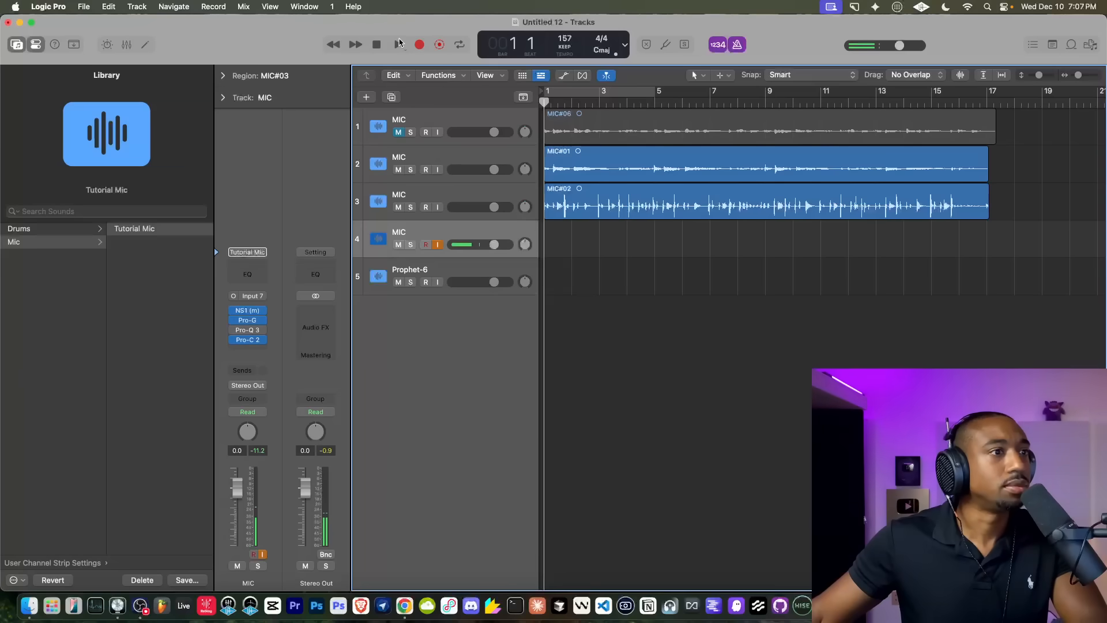
Step: Record a take of about 16 bars from bar 1 on the fourth MIC track and unmute the first MIC track
left_click(419, 45)
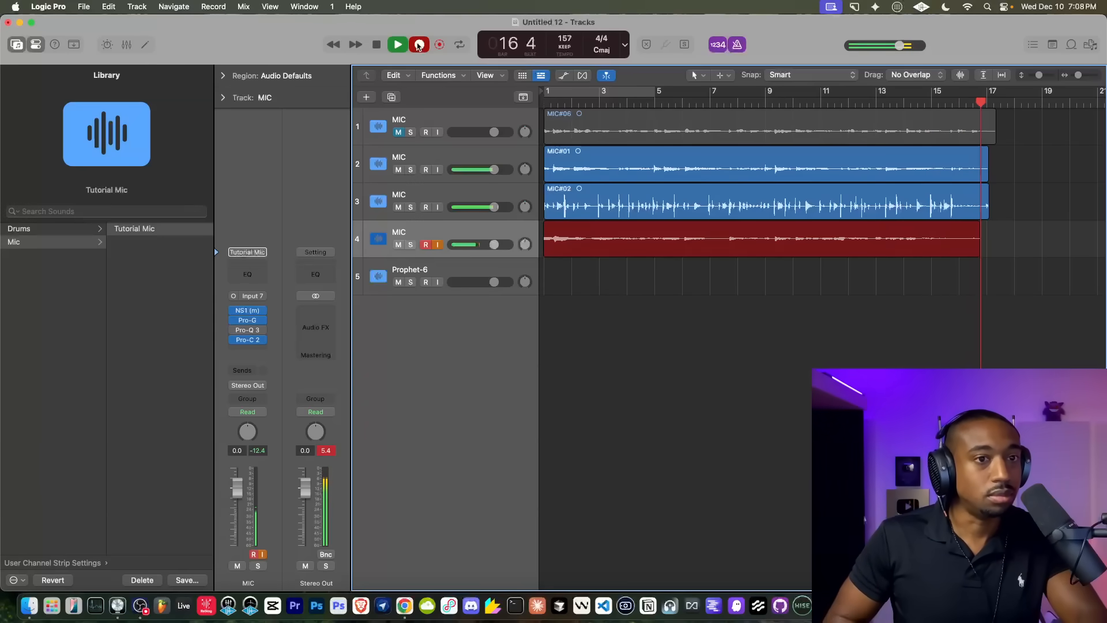
left_click(419, 46)
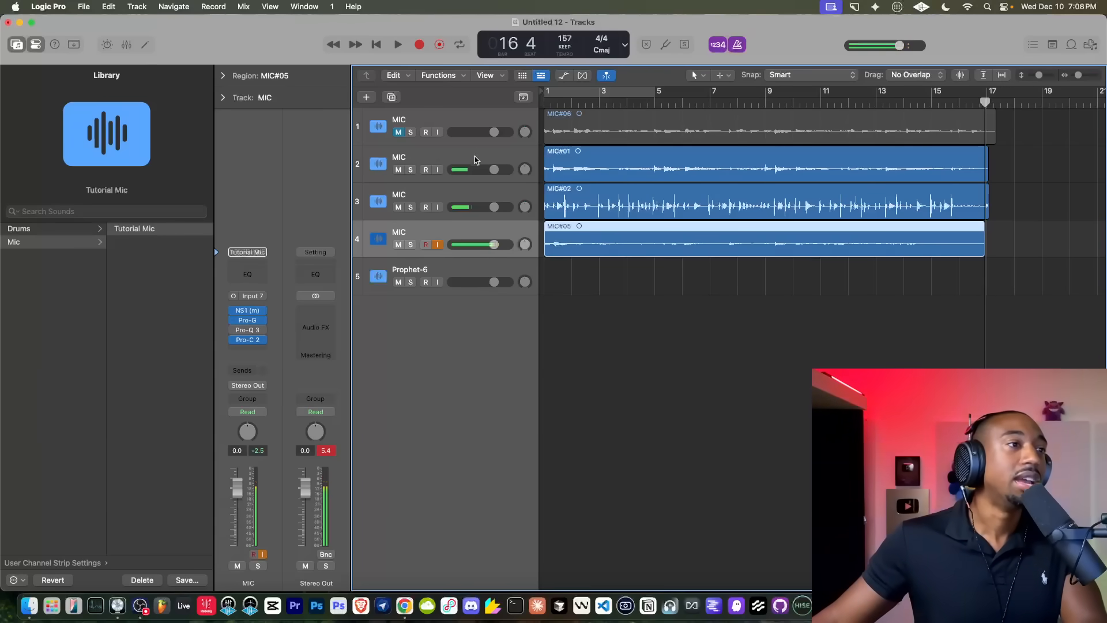
left_click(397, 133)
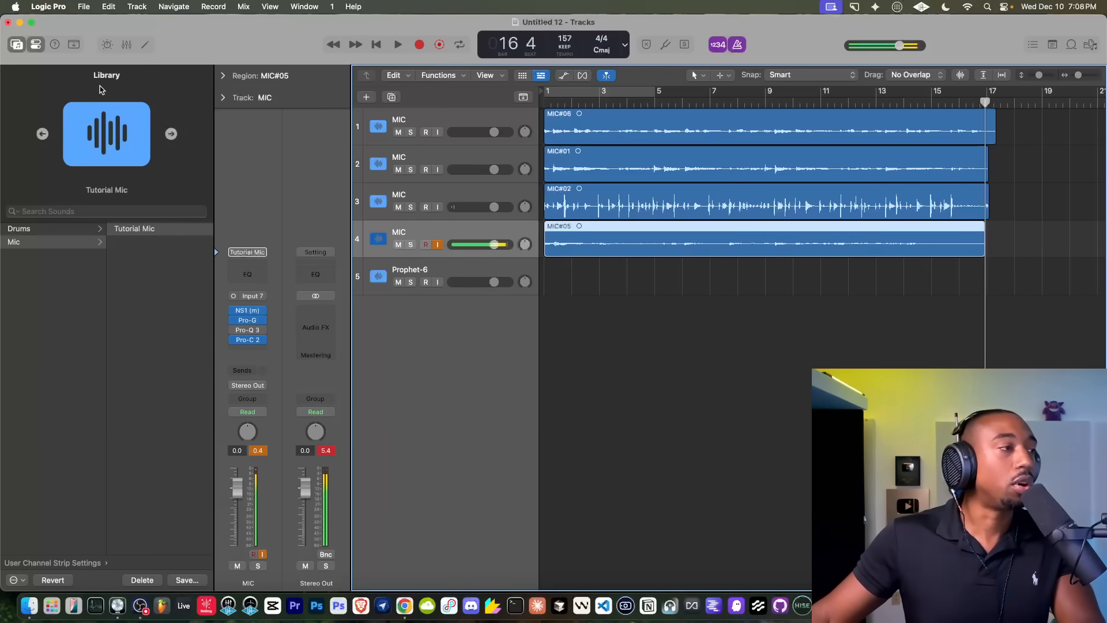
Step: Switch to Suno Studio in Chrome and add the four WAV files from the Rock 1 folder to the first track at bar 1
left_click(404, 605)
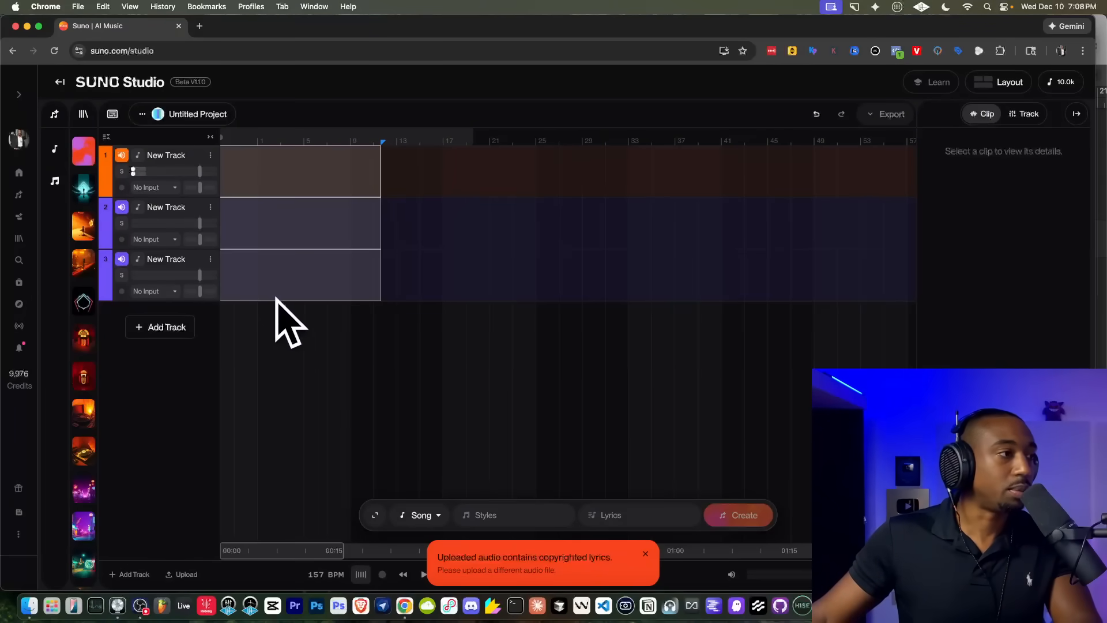
left_click(373, 258)
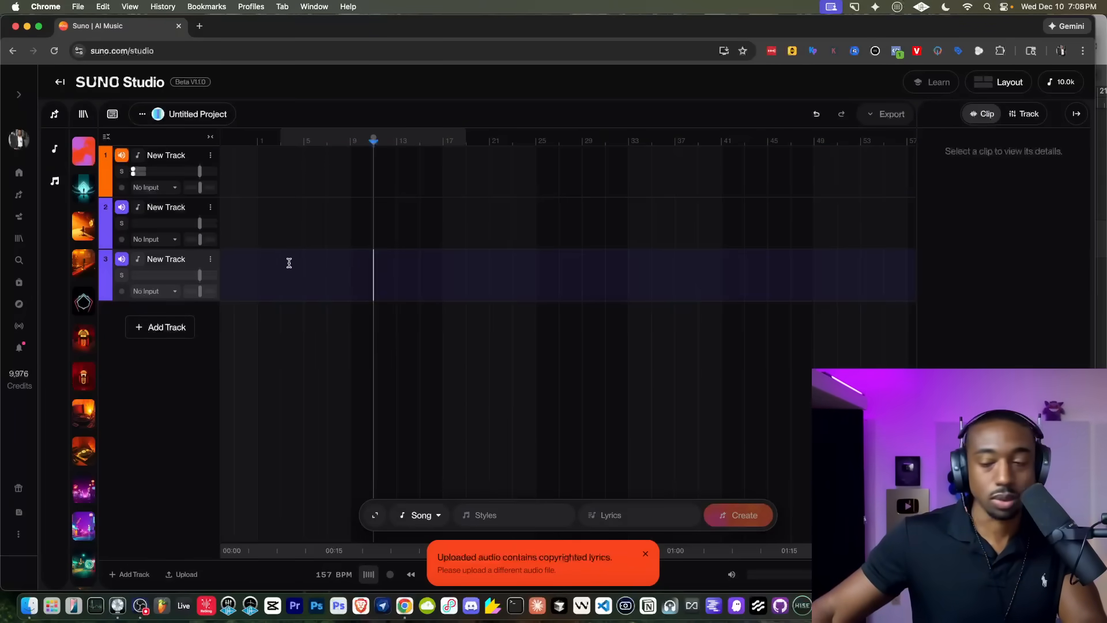
key("super+Tab")
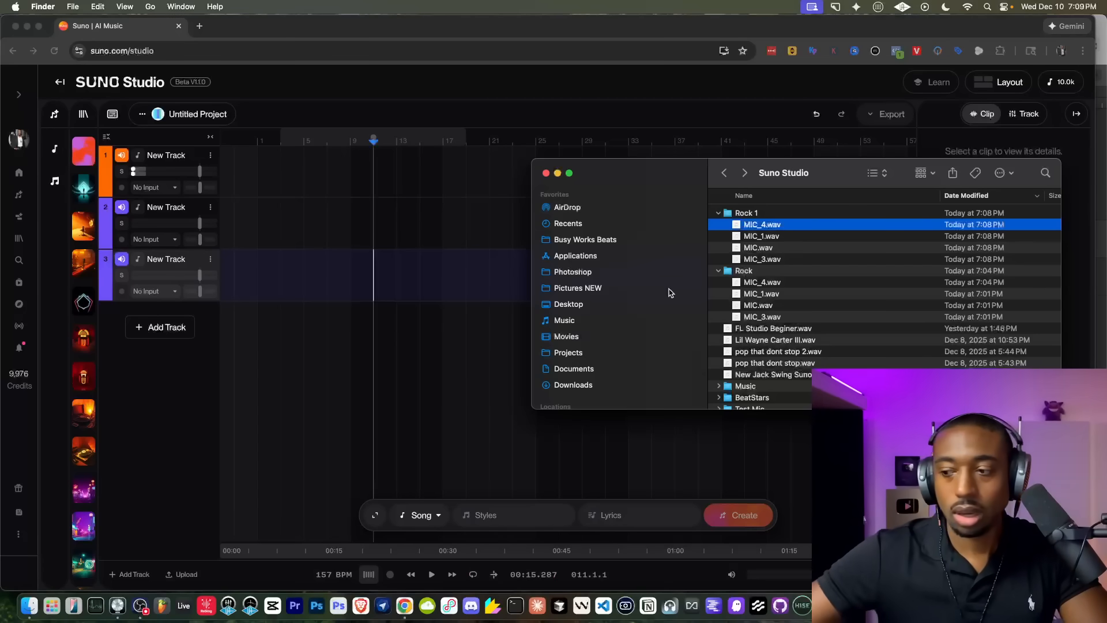
left_click(769, 258, "shift")
left_click_drag(774, 227, 271, 185)
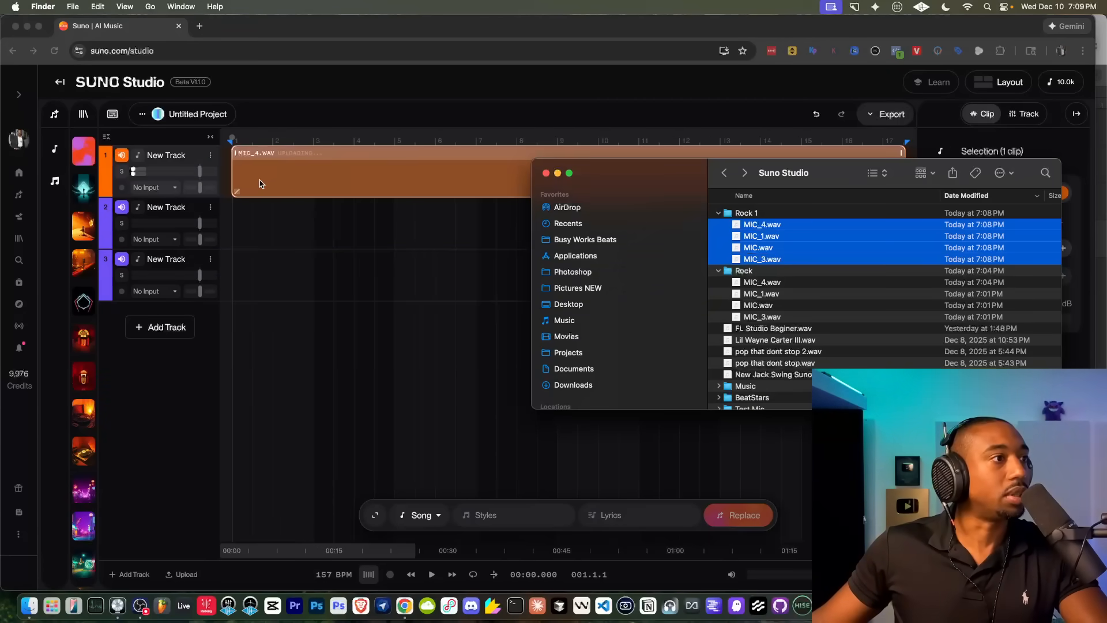
left_click(444, 195)
scroll(436, 212, "down", 3)
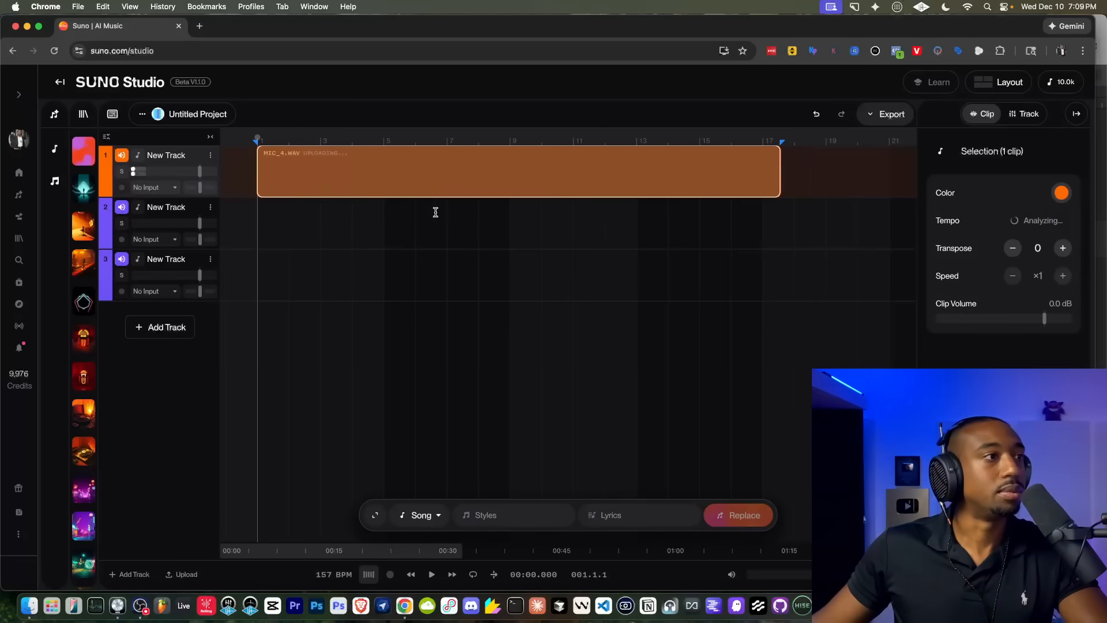
Step: Preview MIC_4.wav from the Rock 1 folder in Finder and move the Finder window clear of the uploading clip
left_click(25, 610)
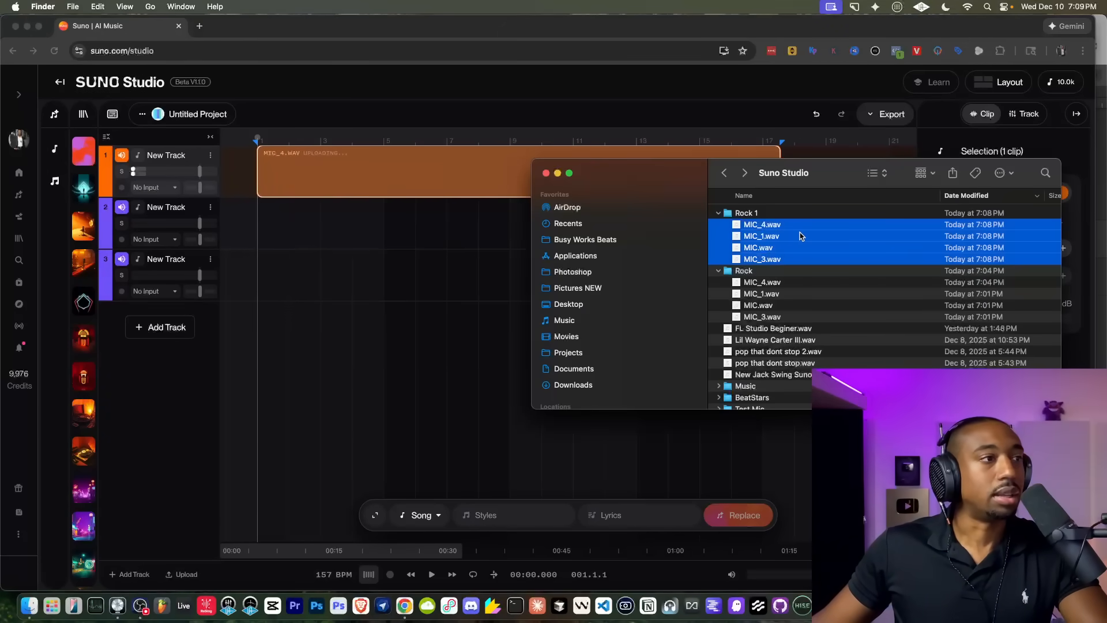
left_click(798, 236)
left_click(774, 225)
key("space")
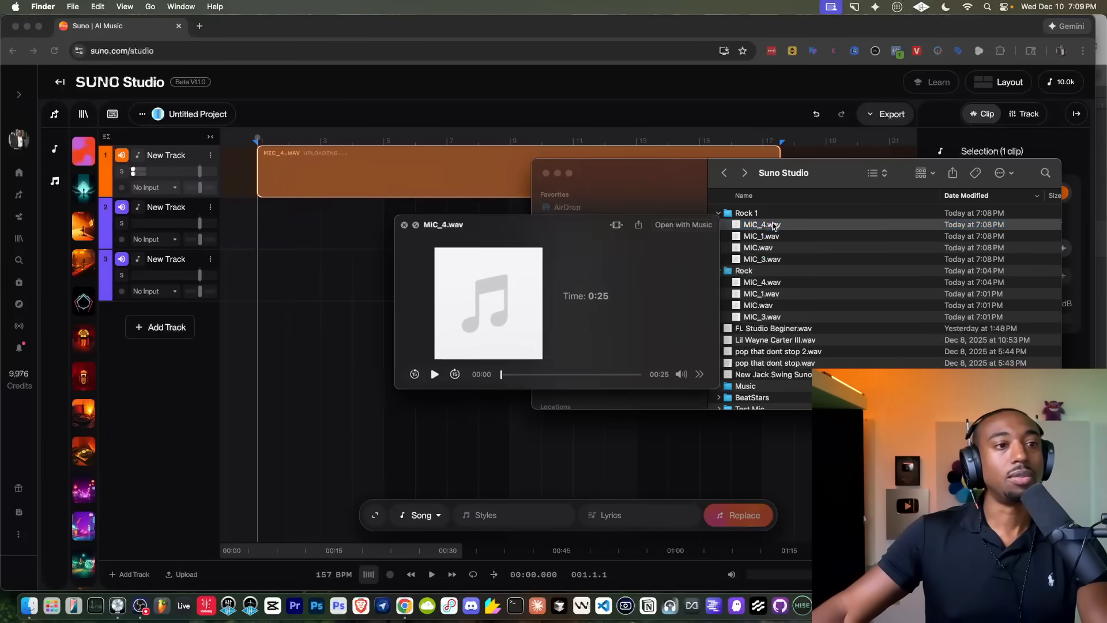
key("space")
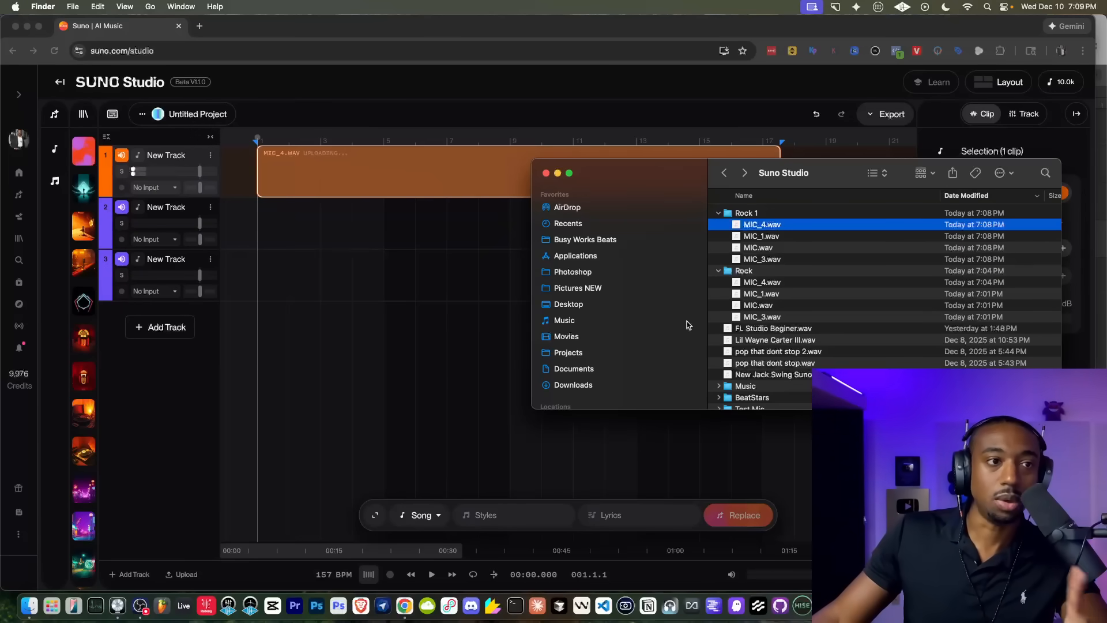
left_click_drag(819, 168, 841, 120)
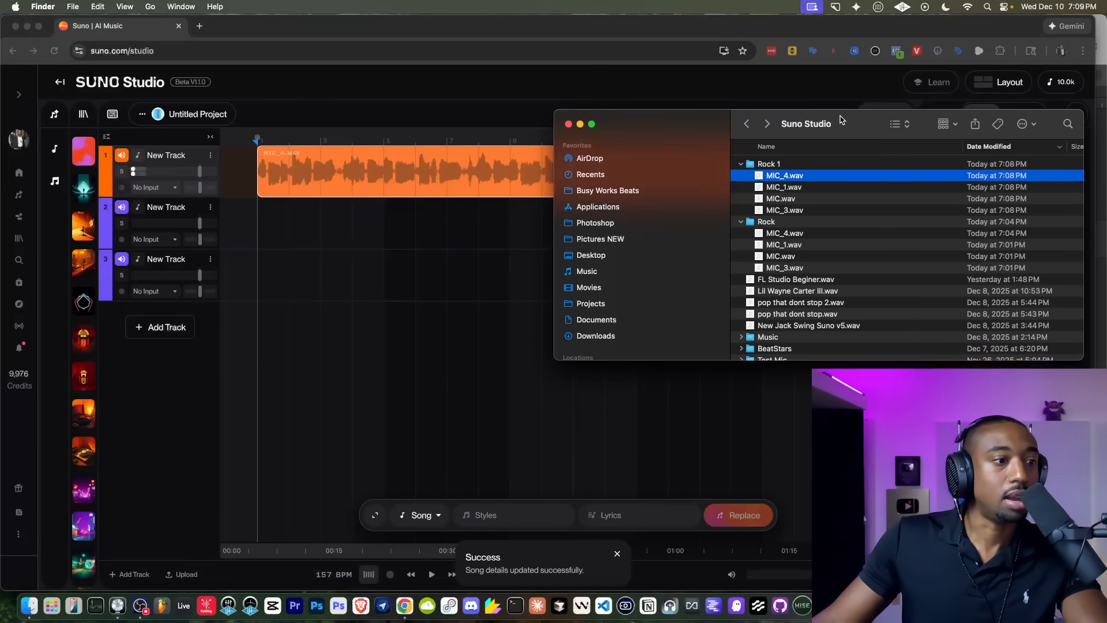
Step: Play the uploaded MIC_4.wav clip from bar 1 and check the project's tempo settings
left_click(259, 144)
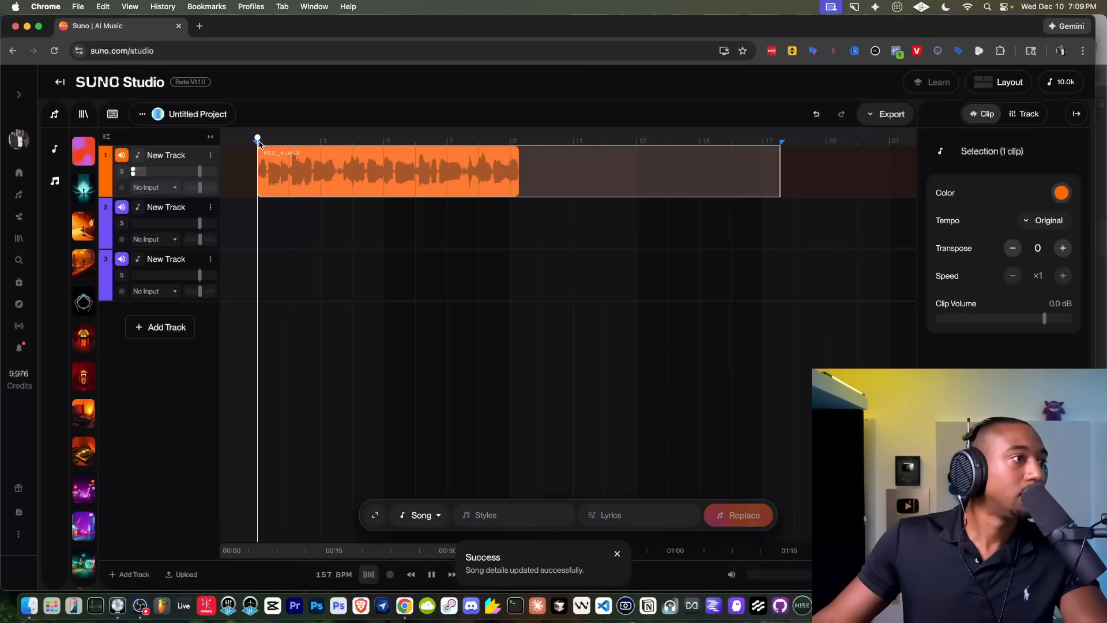
left_click(260, 142)
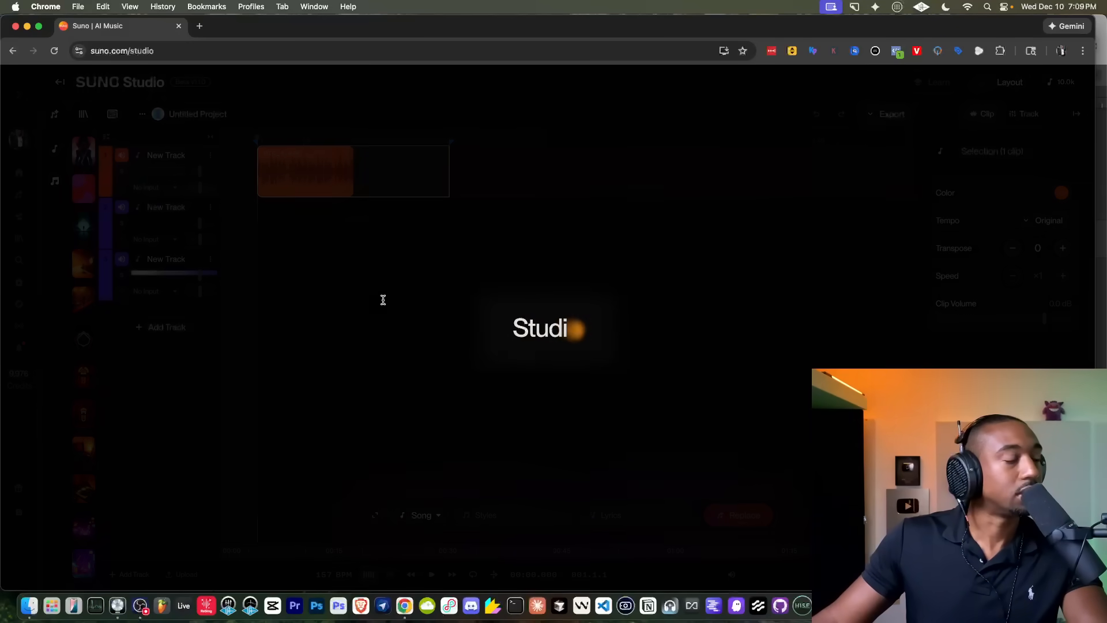
left_click(327, 574)
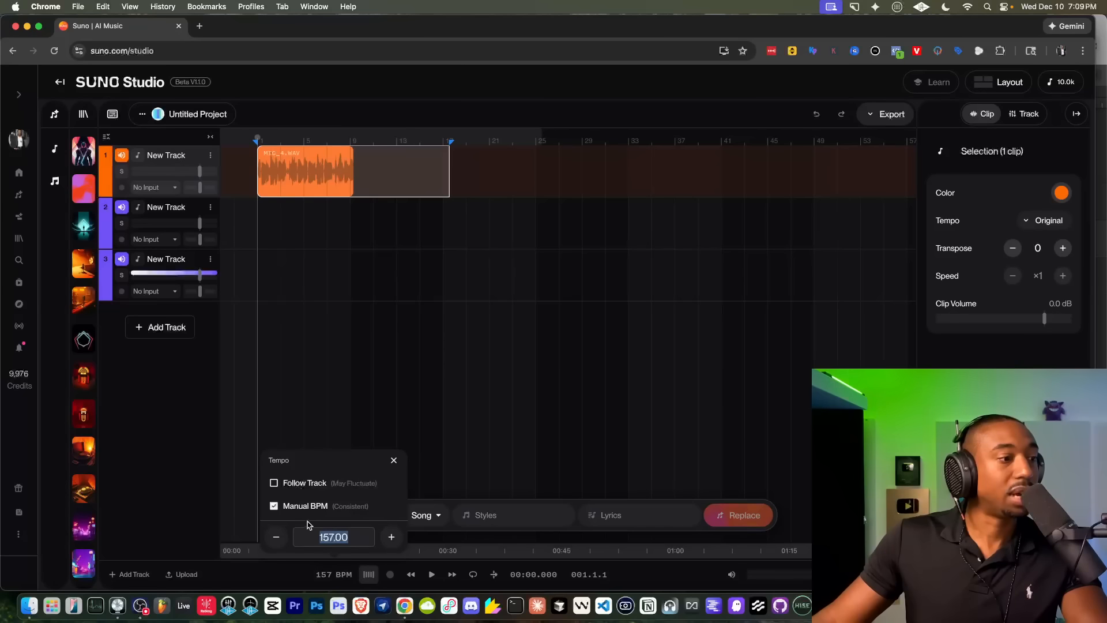
Step: Play the start of the MIC_4.wav clip again, stop playback and place the playhead at bar 17 on the first track
left_click(431, 574)
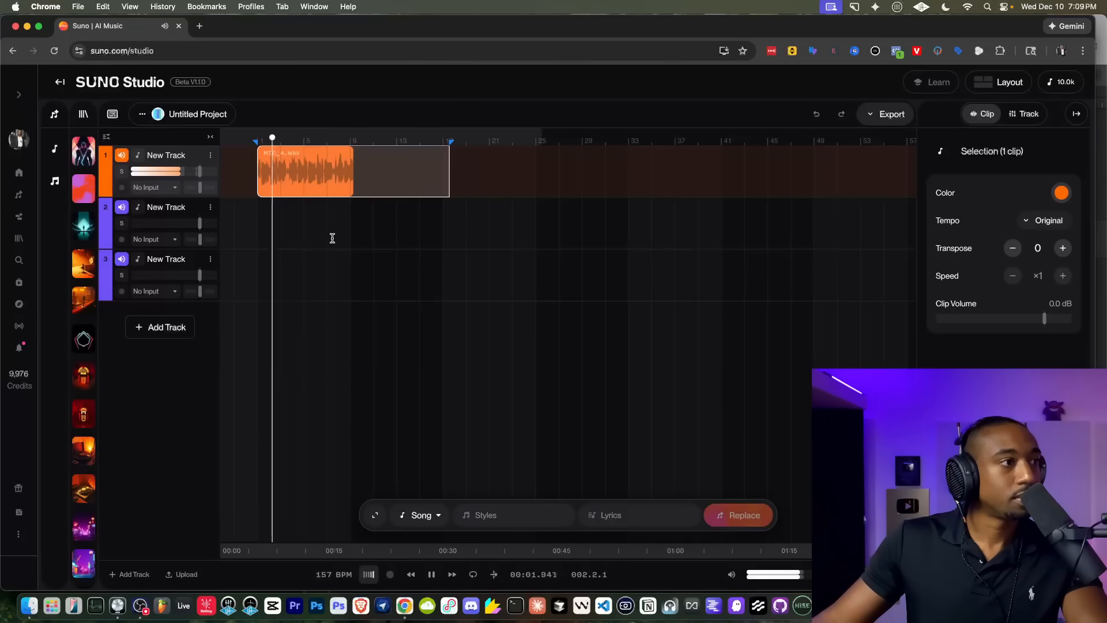
key("space")
left_click(445, 179)
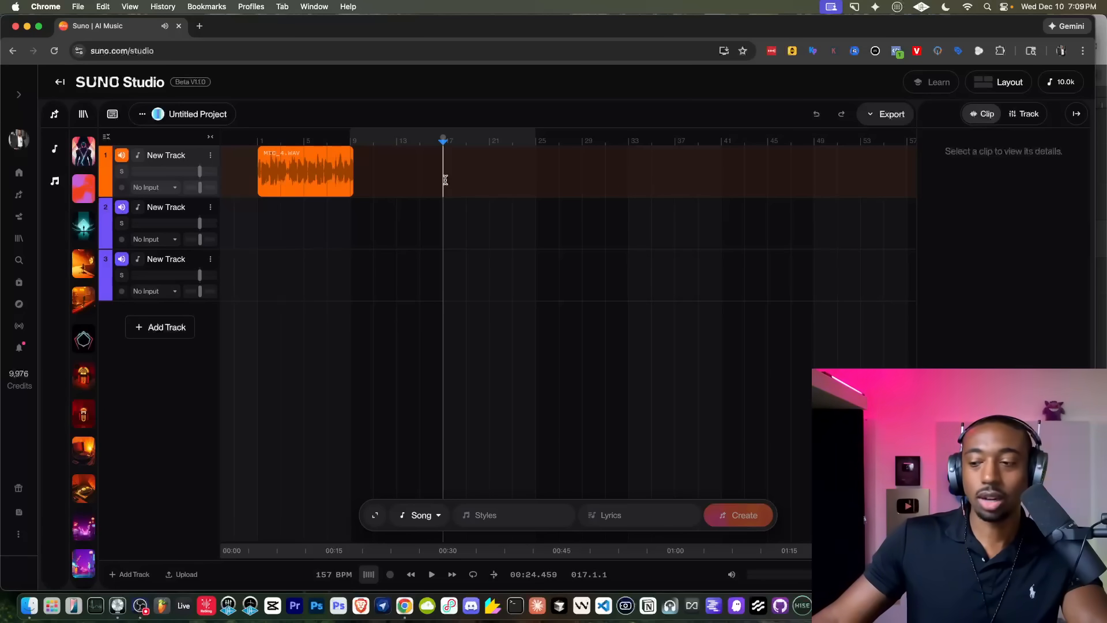
Step: Preview MIC_4.wav from the Rock 1 folder in Finder, and the four WAV files in the Rock folder
left_click(27, 606)
left_click(784, 233)
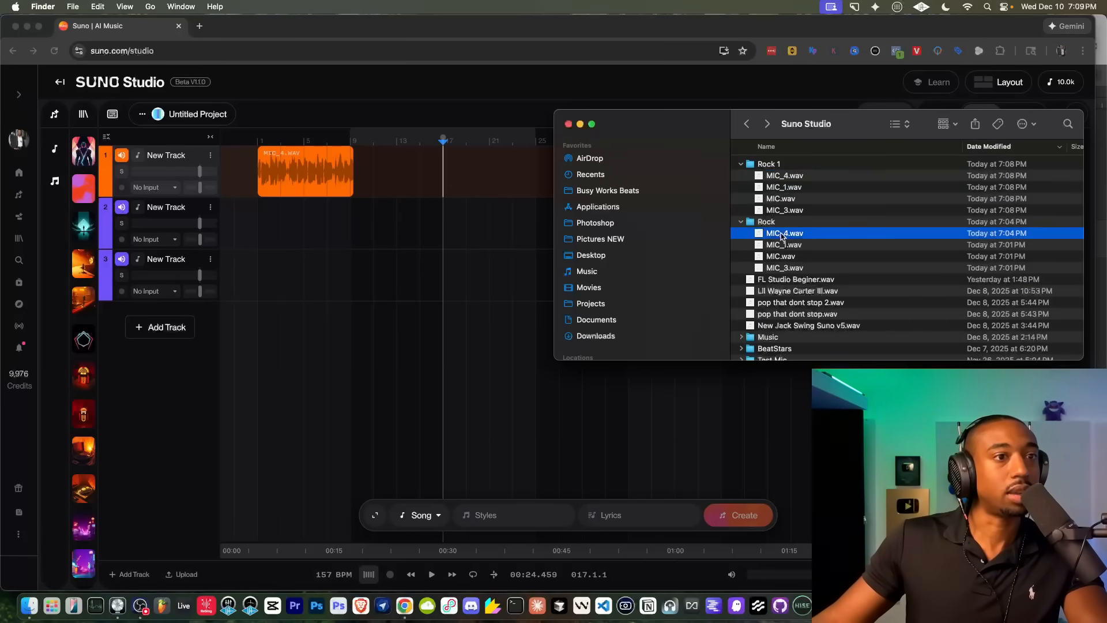
left_click(786, 177)
key("space")
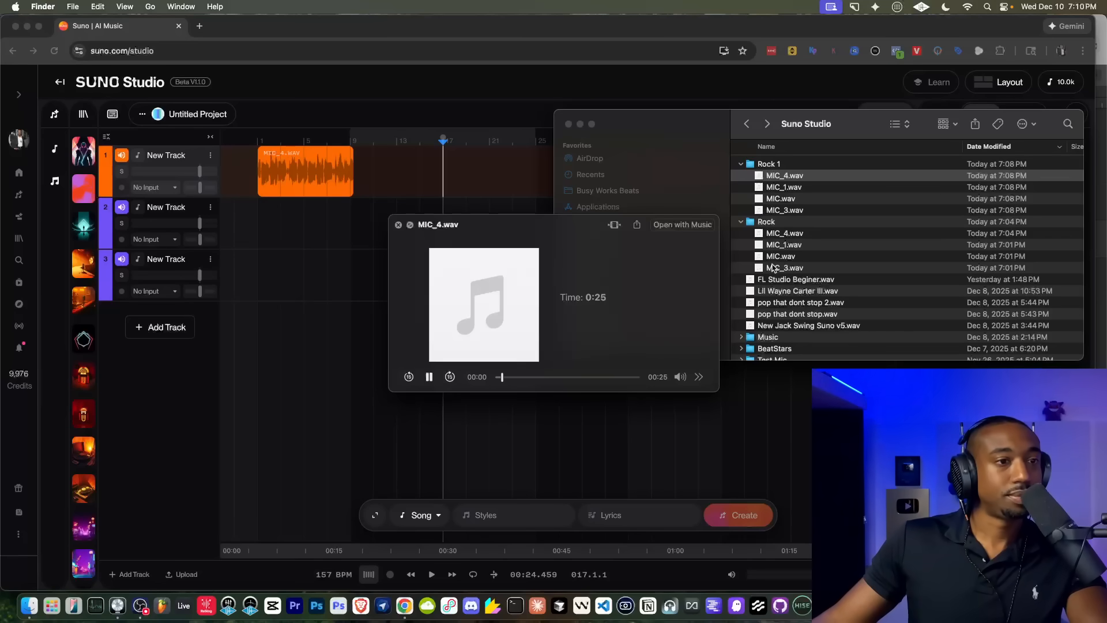
key("space")
left_click(784, 234)
key("space")
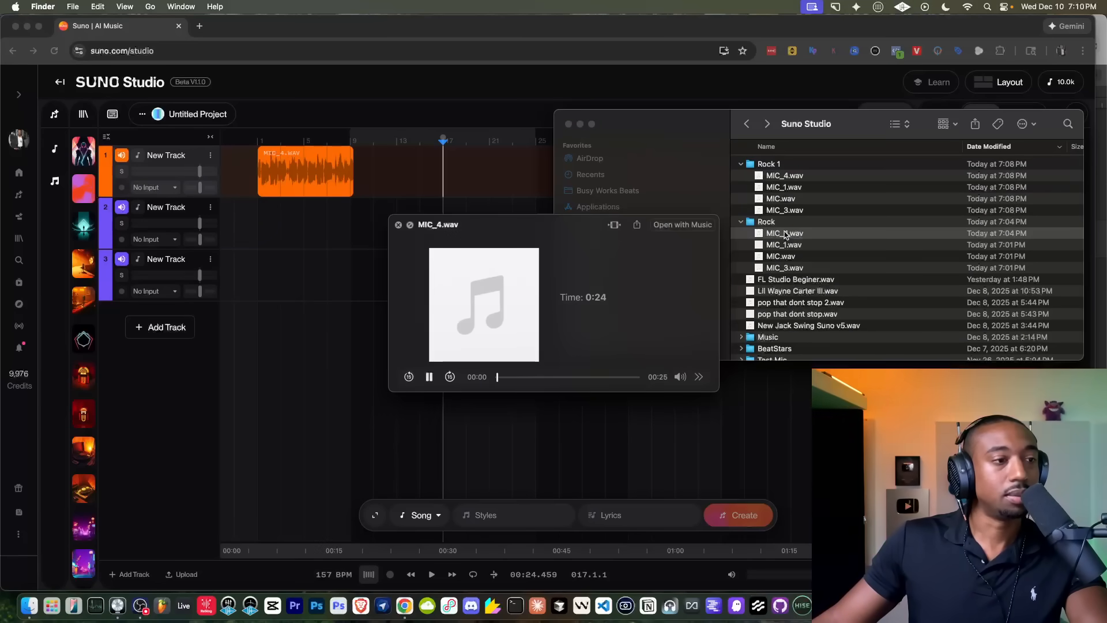
key("Down")
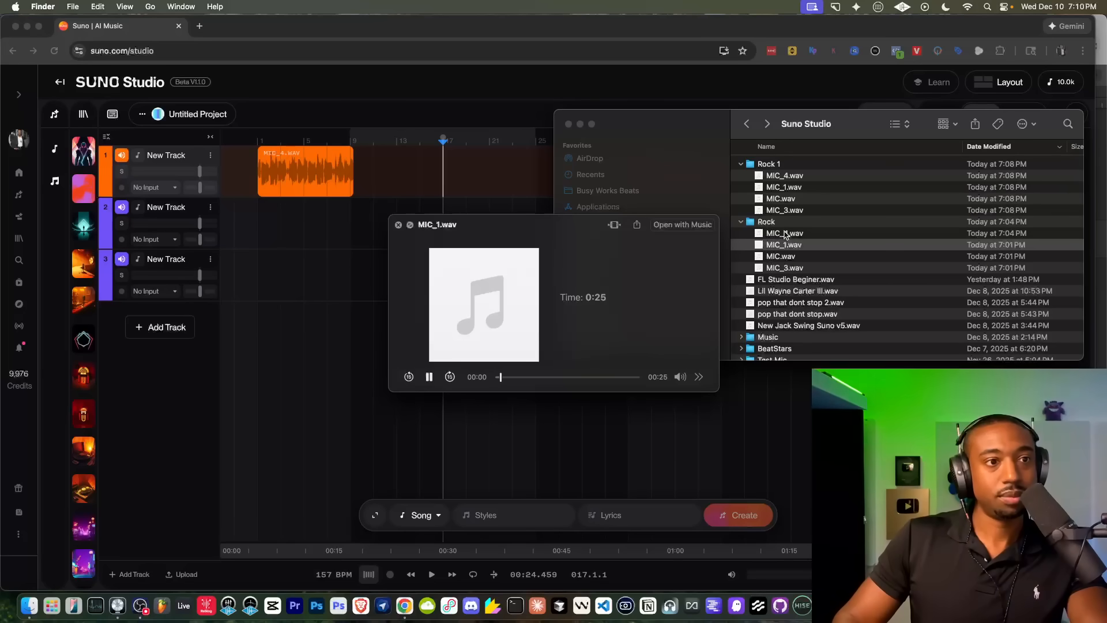
key("Down")
key("Down")
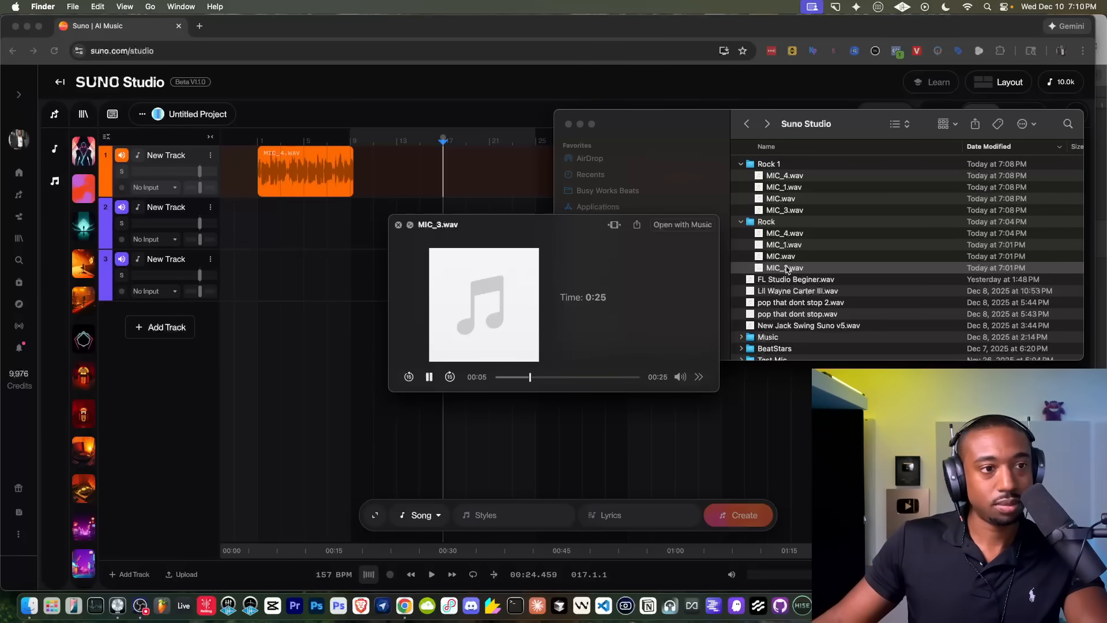
key("space")
Step: Try to upload MIC_3.wav from the Rock folder to the second track at bar 1
left_click_drag(786, 269, 267, 229)
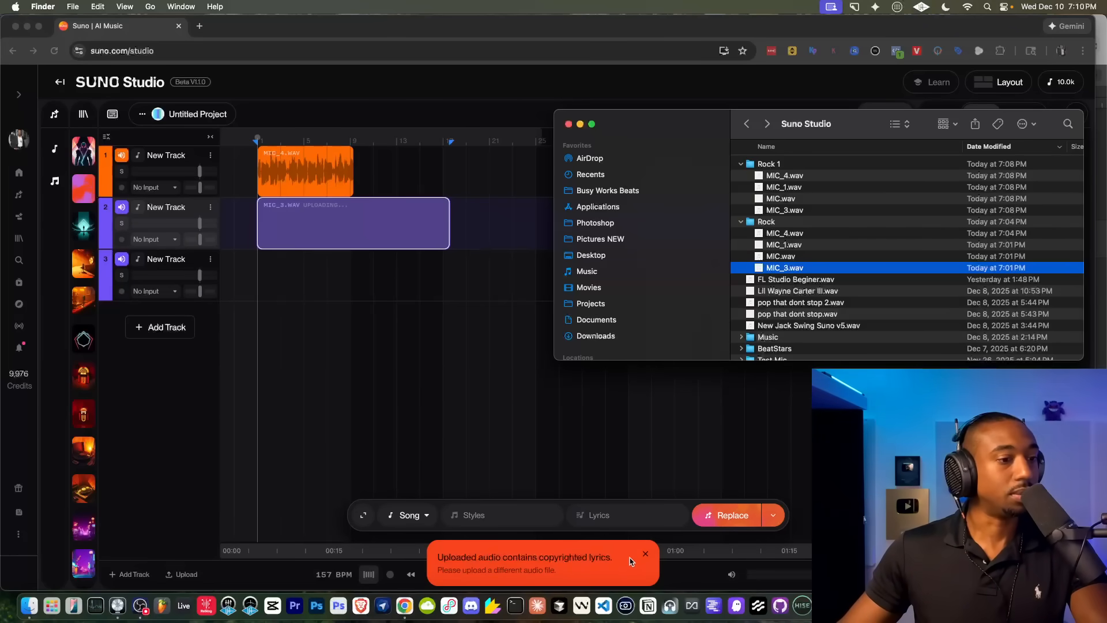
left_click(645, 553)
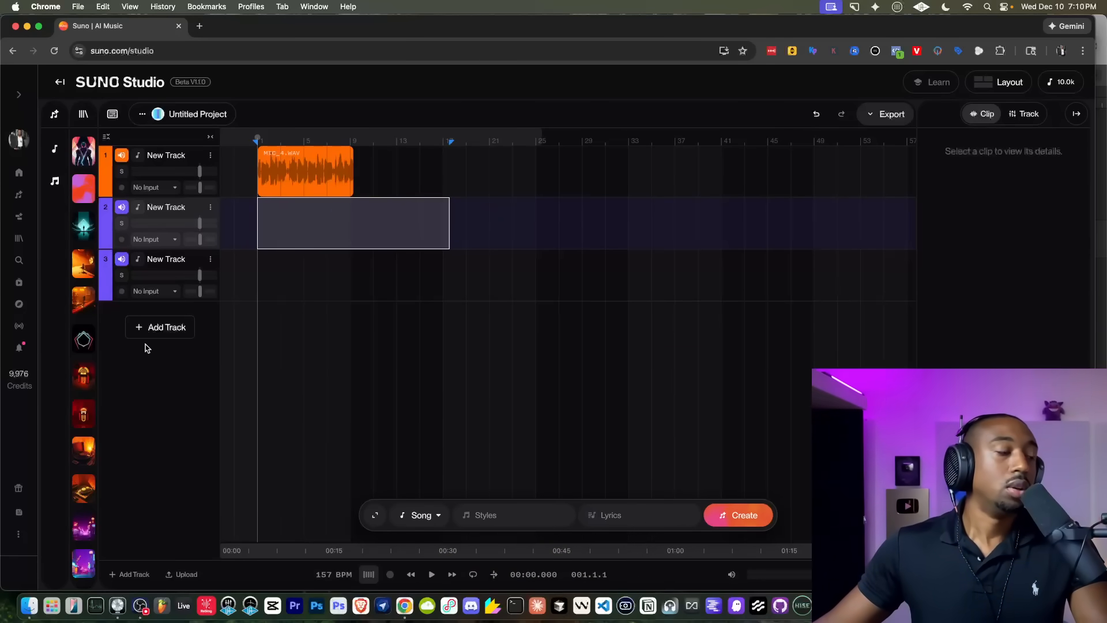
Step: Preview MIC.wav, MIC_1.wav and MIC_4.wav again from the Rock folder in Finder
left_click(29, 604)
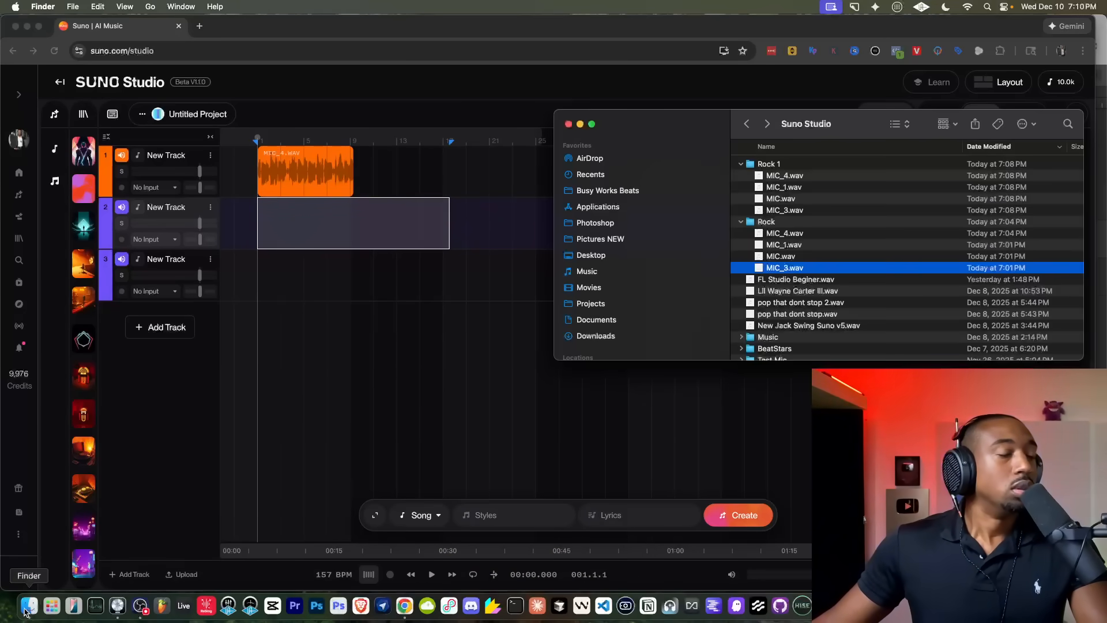
left_click(778, 256)
key("space")
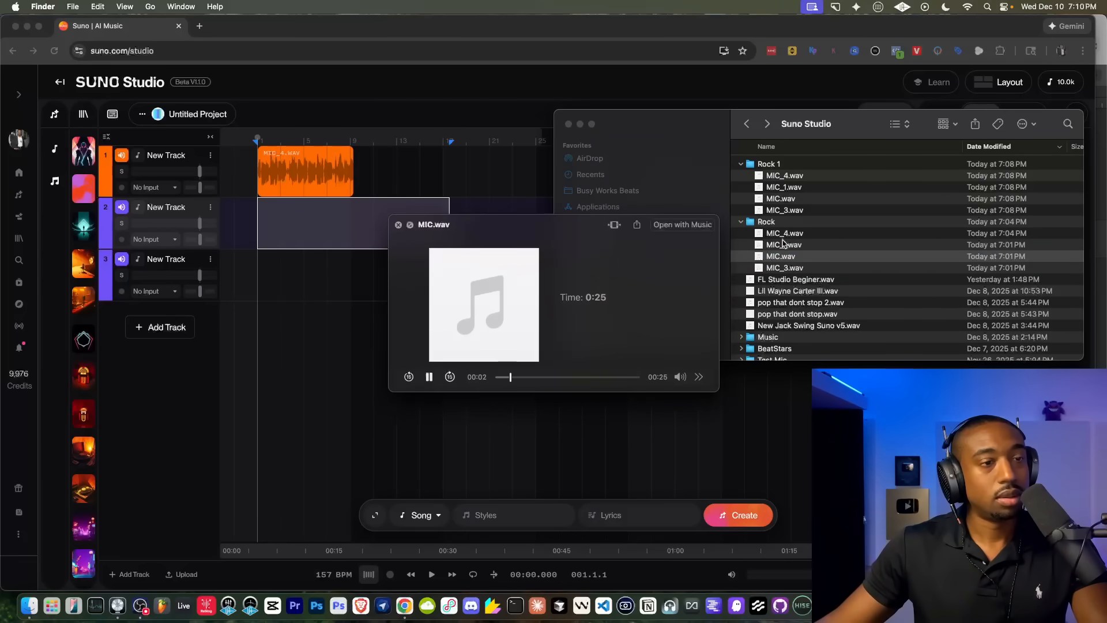
key("space")
left_click(783, 245)
key("space")
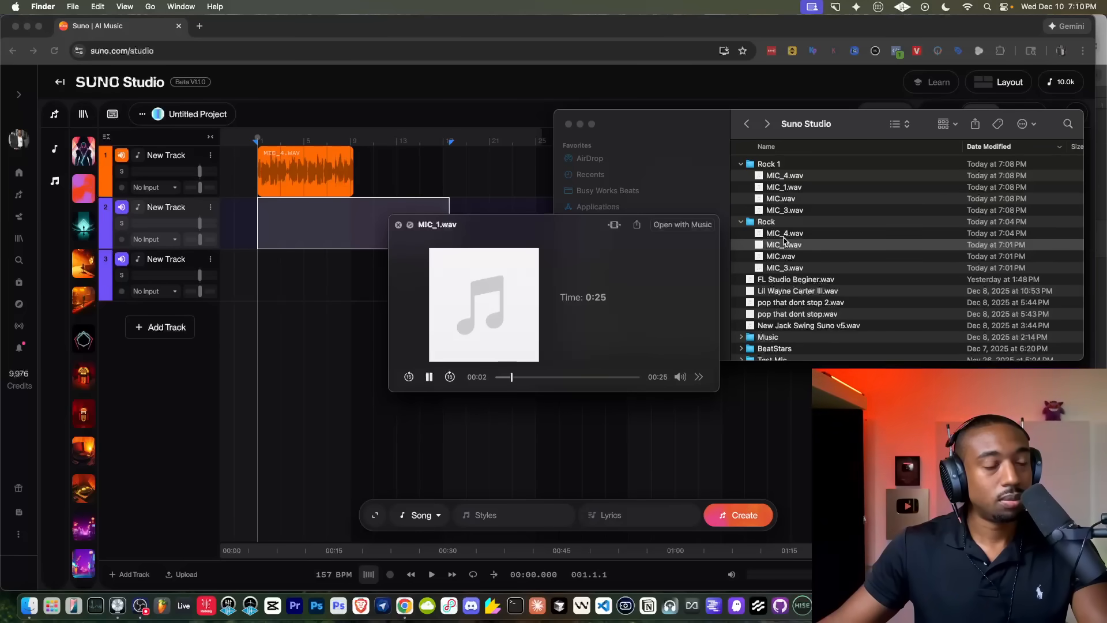
left_click(786, 233)
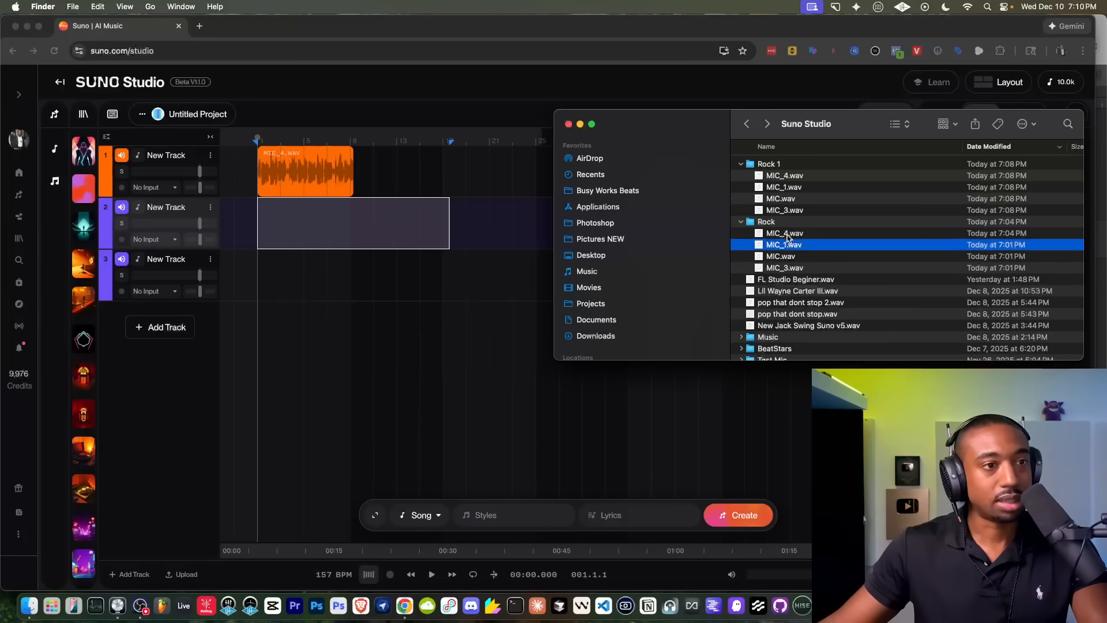
key("space")
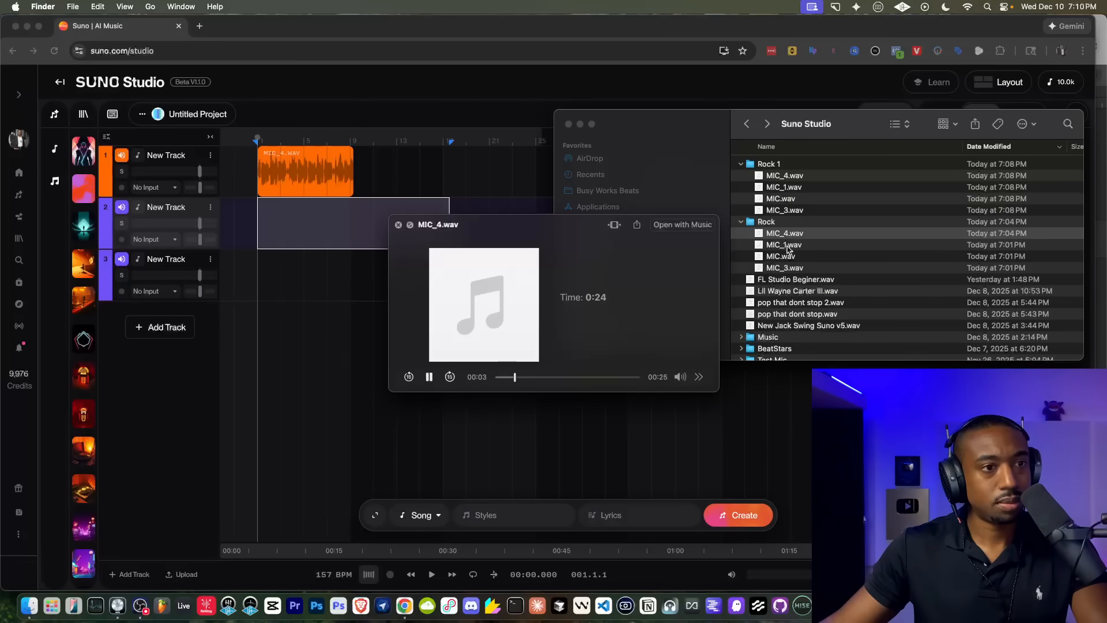
Step: Upload MIC_1.wav from the Rock folder to the second track at bar 1
left_click(787, 245)
left_click(787, 259, "shift")
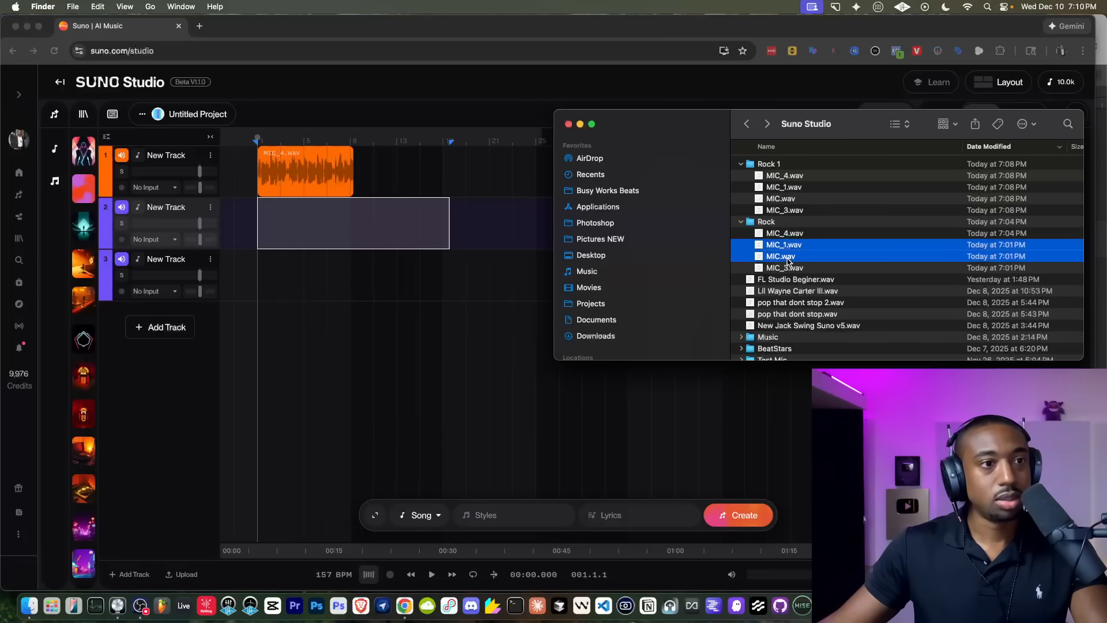
left_click_drag(787, 259, 262, 219)
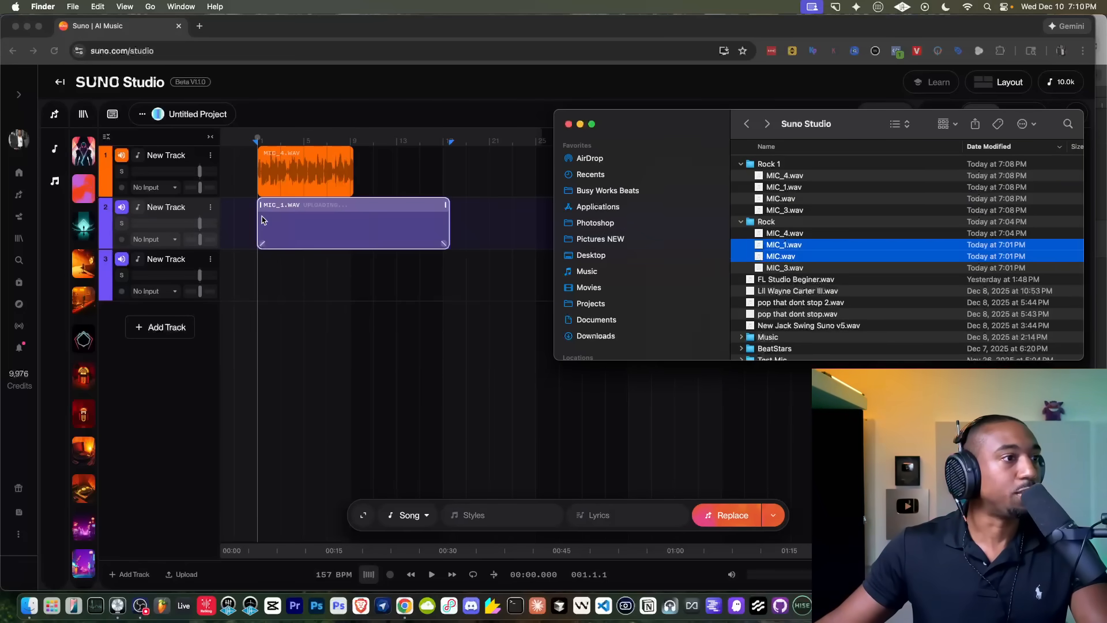
Step: Preview MIC_1.wav once more and upload MIC.wav from the Rock folder to the third track at bar 1
left_click(798, 248)
key("space")
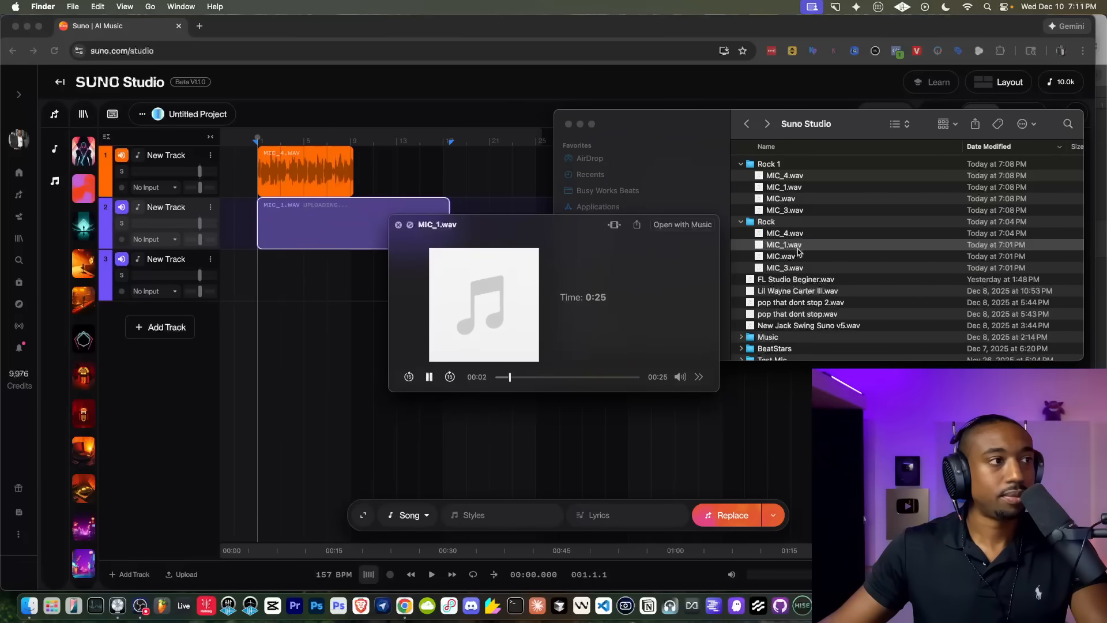
key("space")
left_click(798, 256)
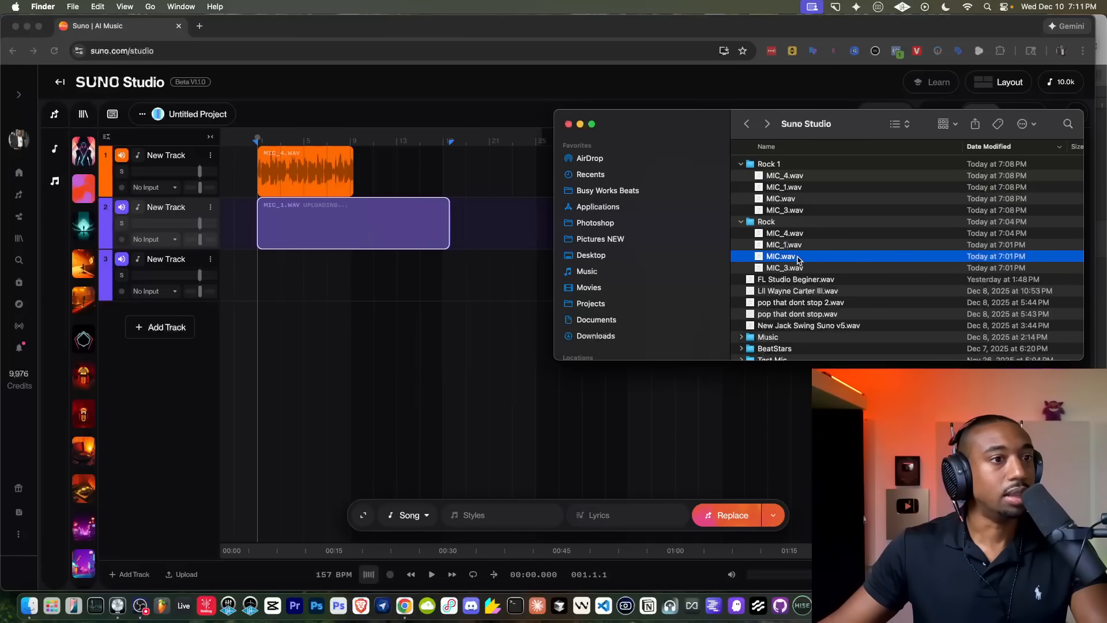
left_click_drag(780, 258, 283, 249)
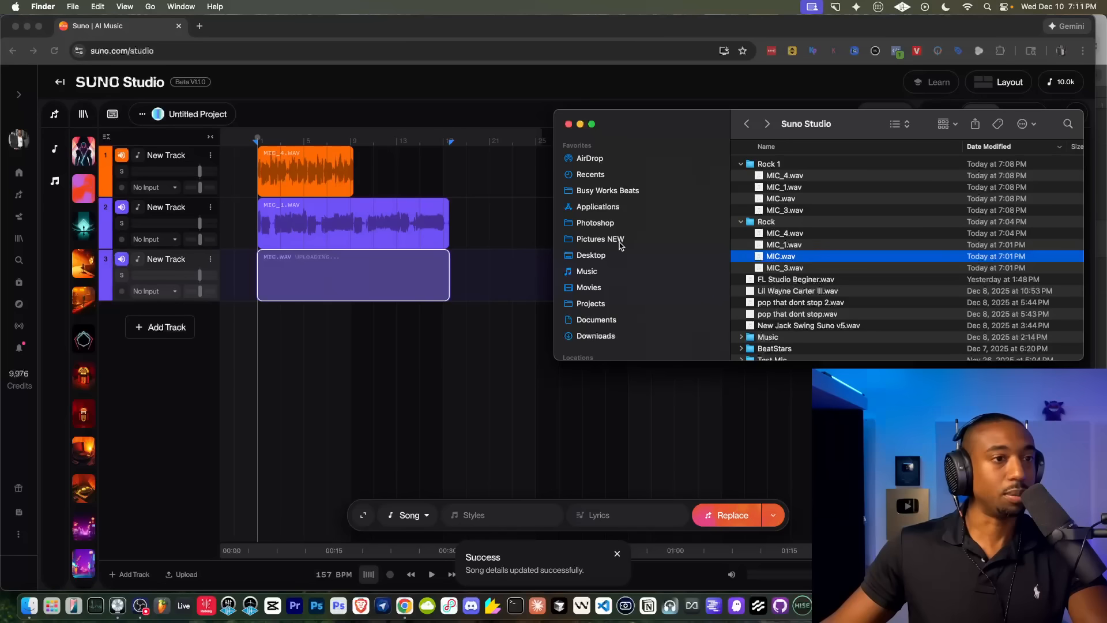
Step: Play the start of the uploaded clips from bar 1 briefly, stop playback and close the Finder window
left_click(254, 143)
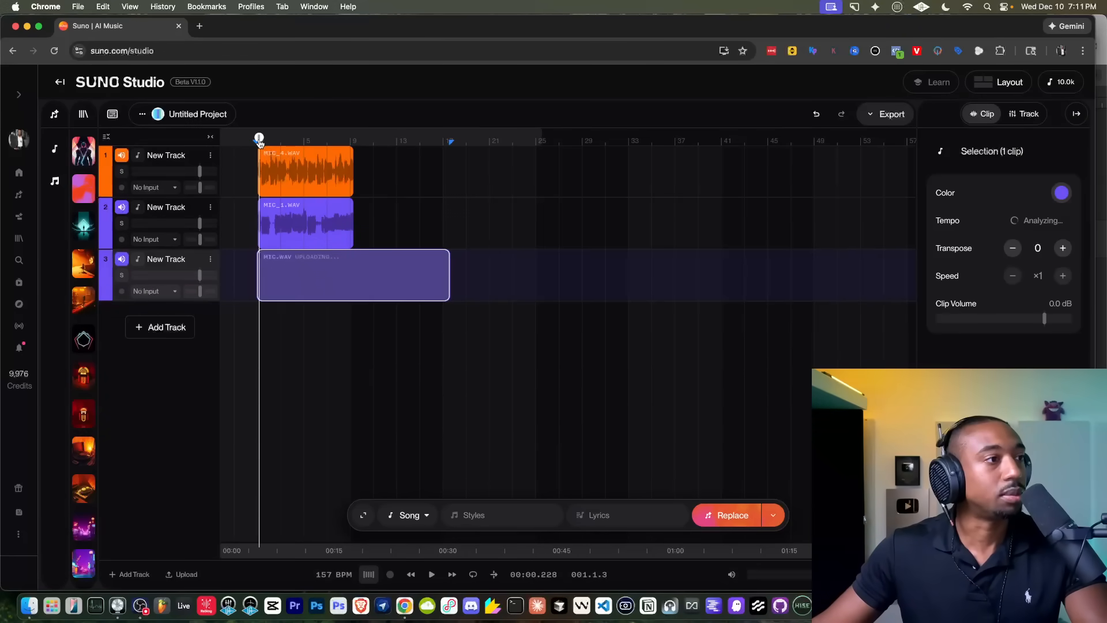
key("space")
key("space")
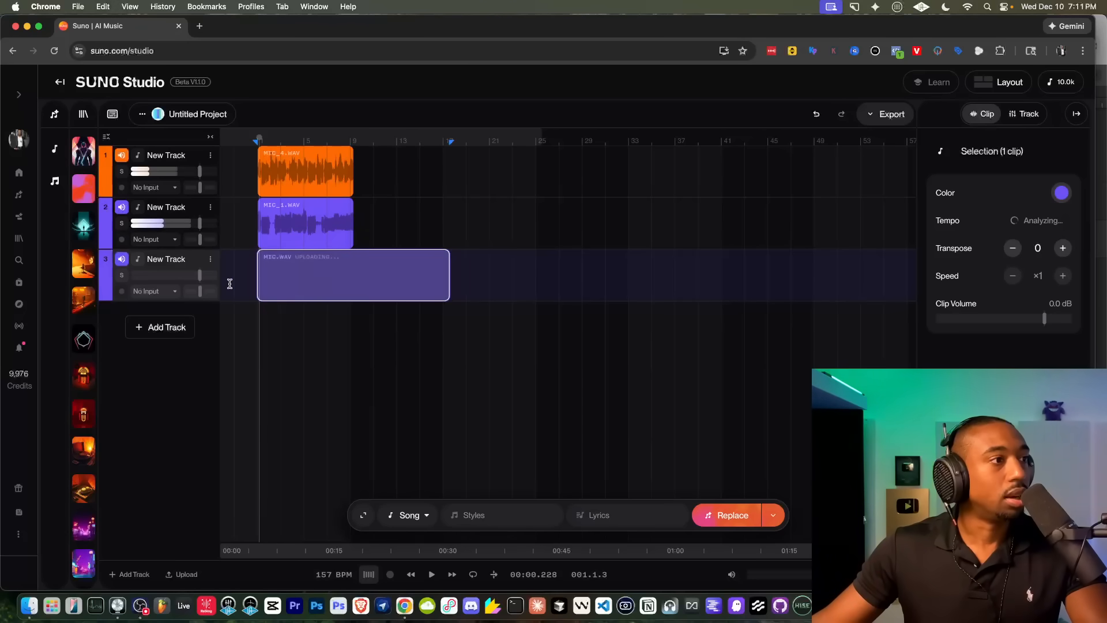
key("super+Tab")
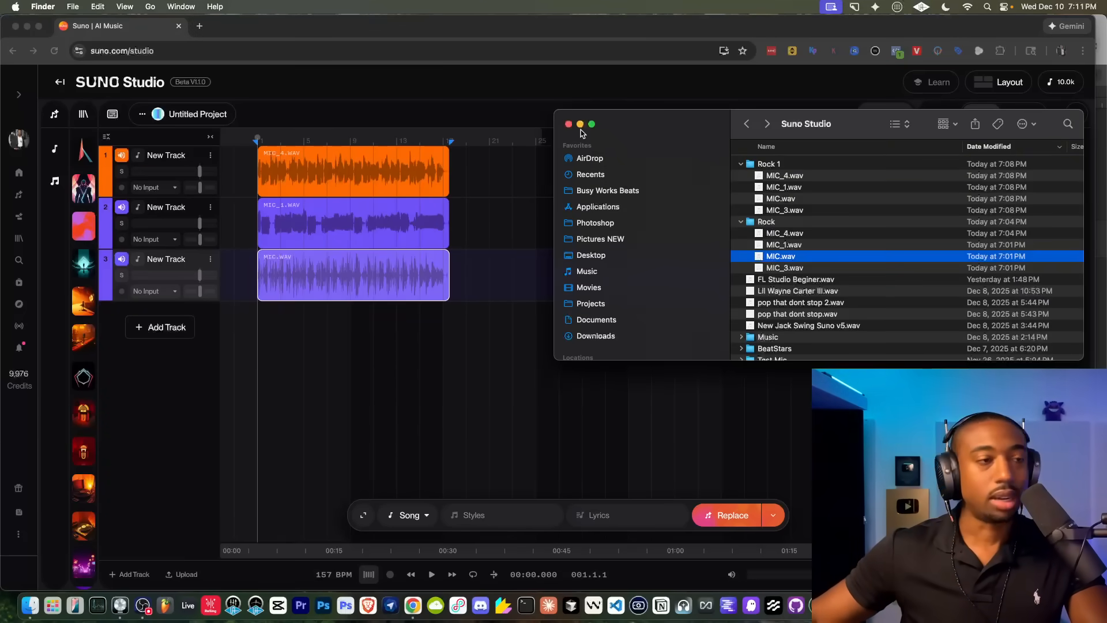
left_click(569, 124)
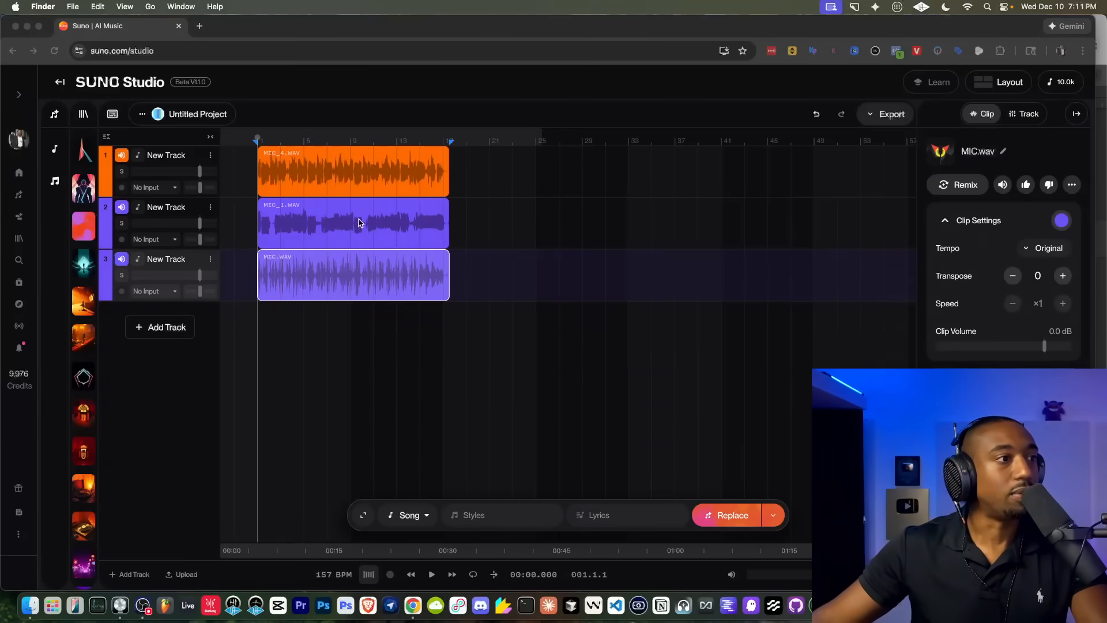
Step: Rename the third track Drums, the second track Bass and the first track Vocals in Suno Studio
left_click(234, 339)
double_click(170, 259)
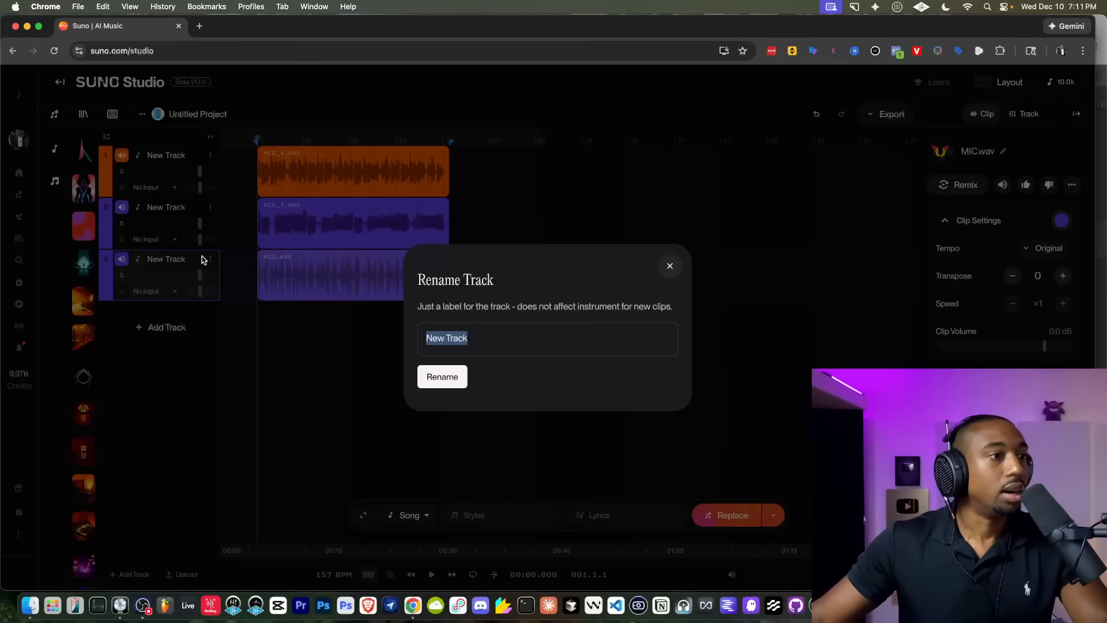
type("Drums")
key("Return")
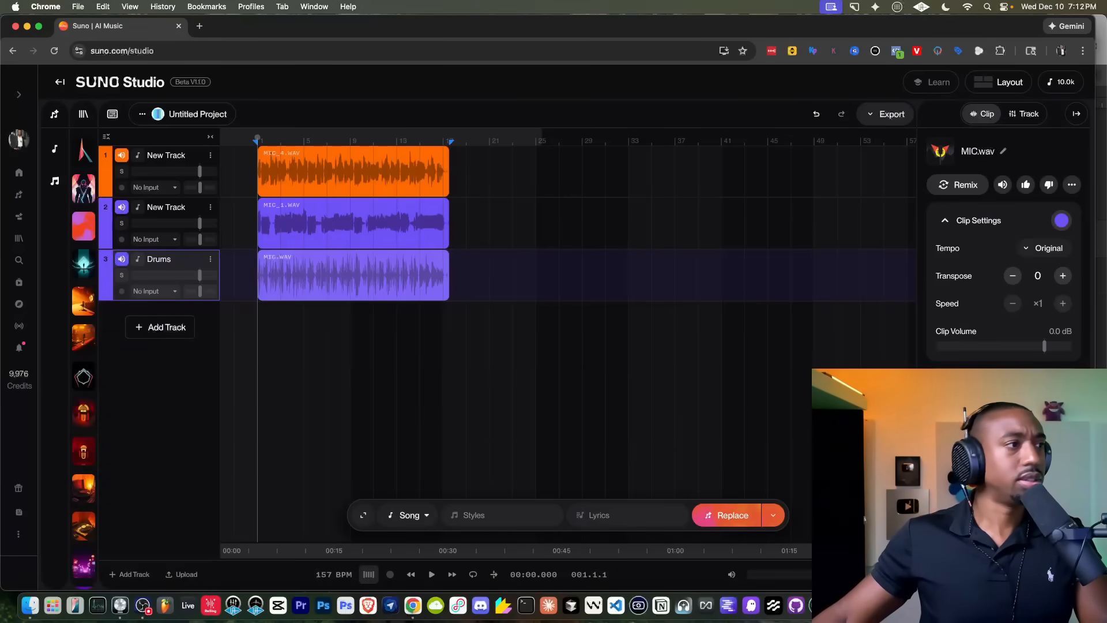
double_click(170, 208)
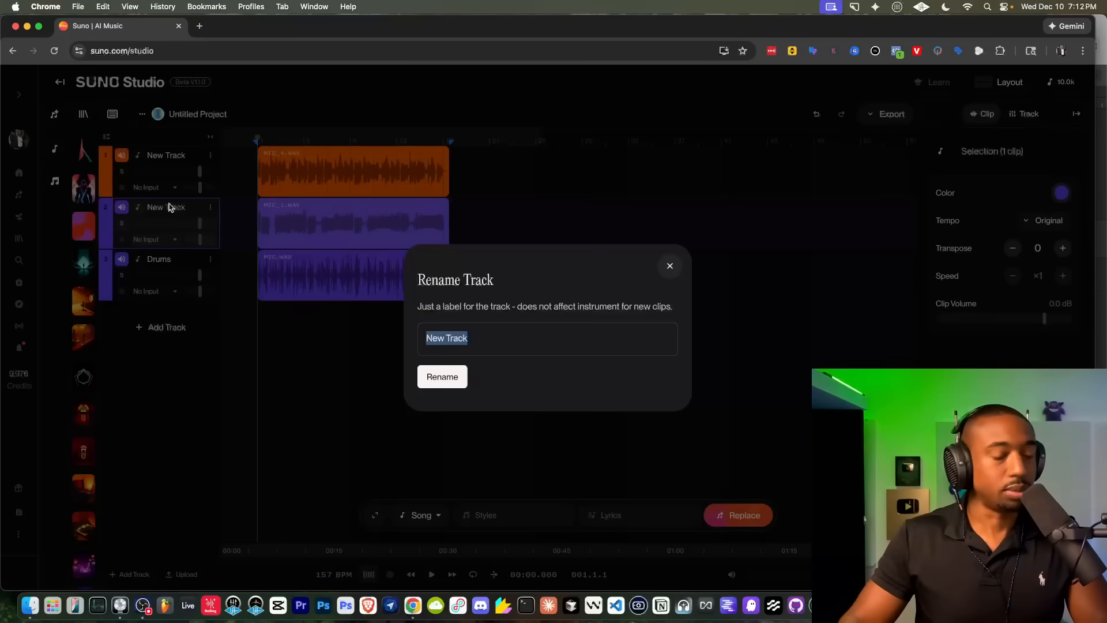
type("Bass")
key("Return")
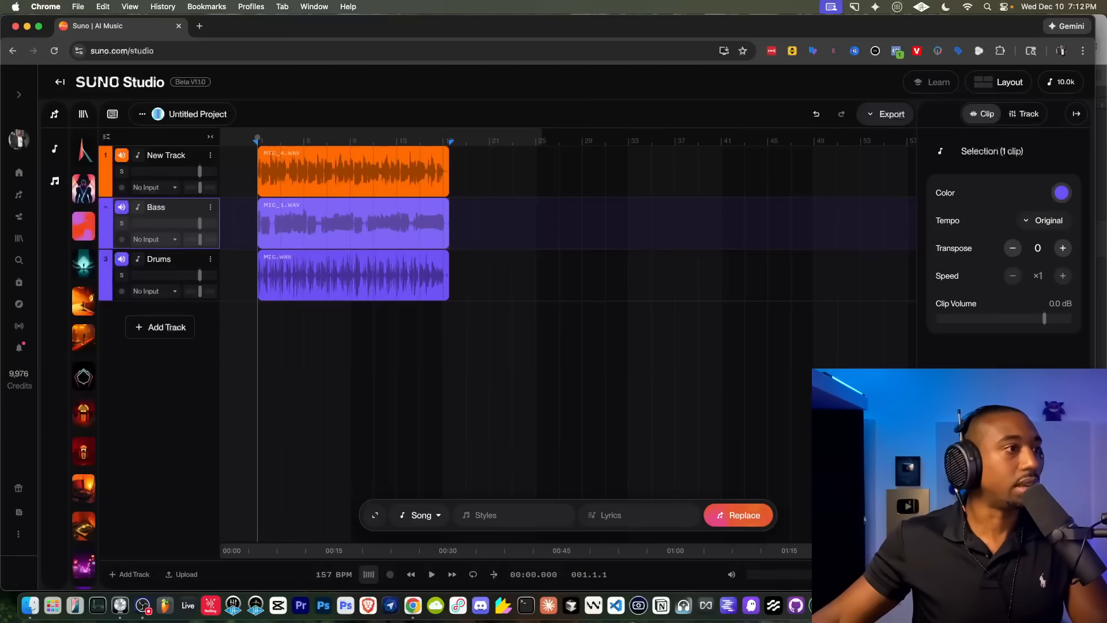
double_click(159, 157)
type("Vocals")
key("Return")
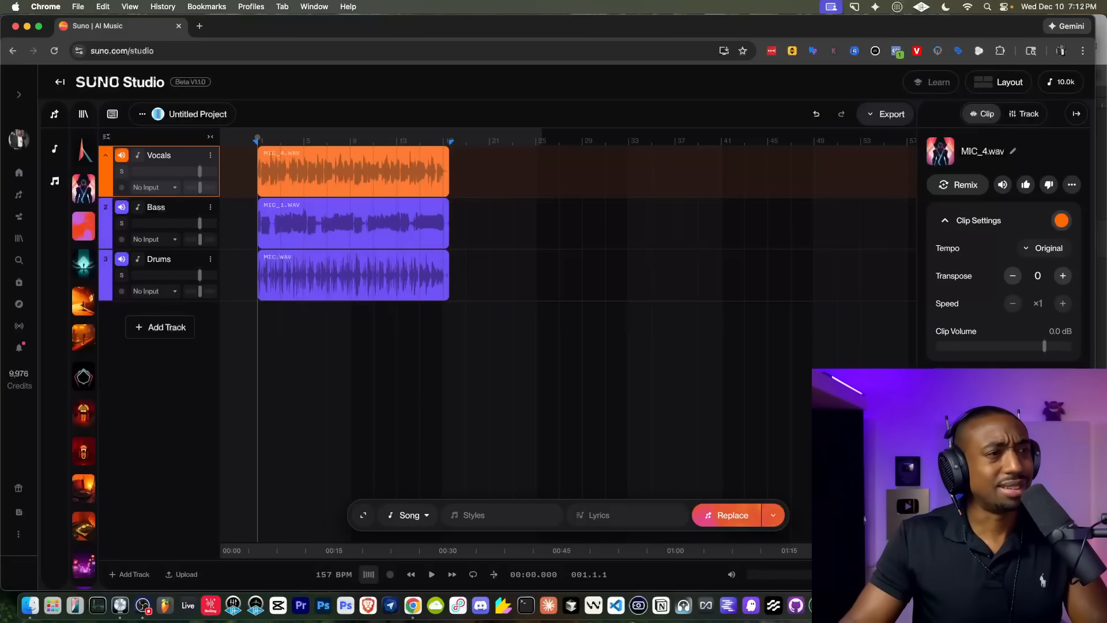
Step: Return the playhead to bar 1 and play the Vocals, Bass and Drums tracks together
left_click(416, 575)
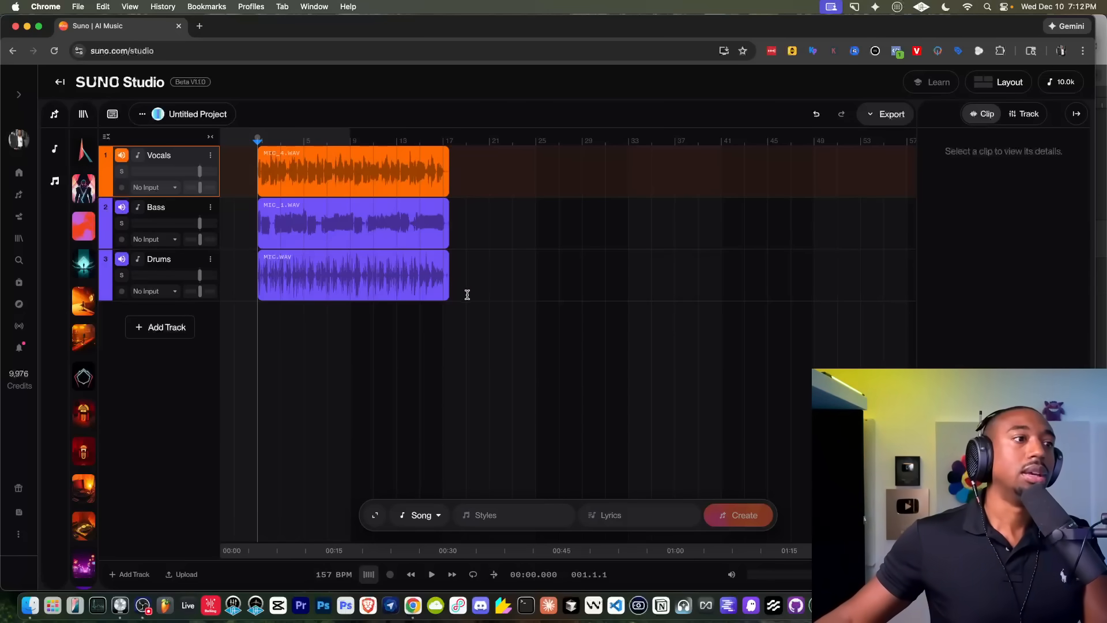
scroll(450, 283, "up", 3)
scroll(449, 283, "left", 2)
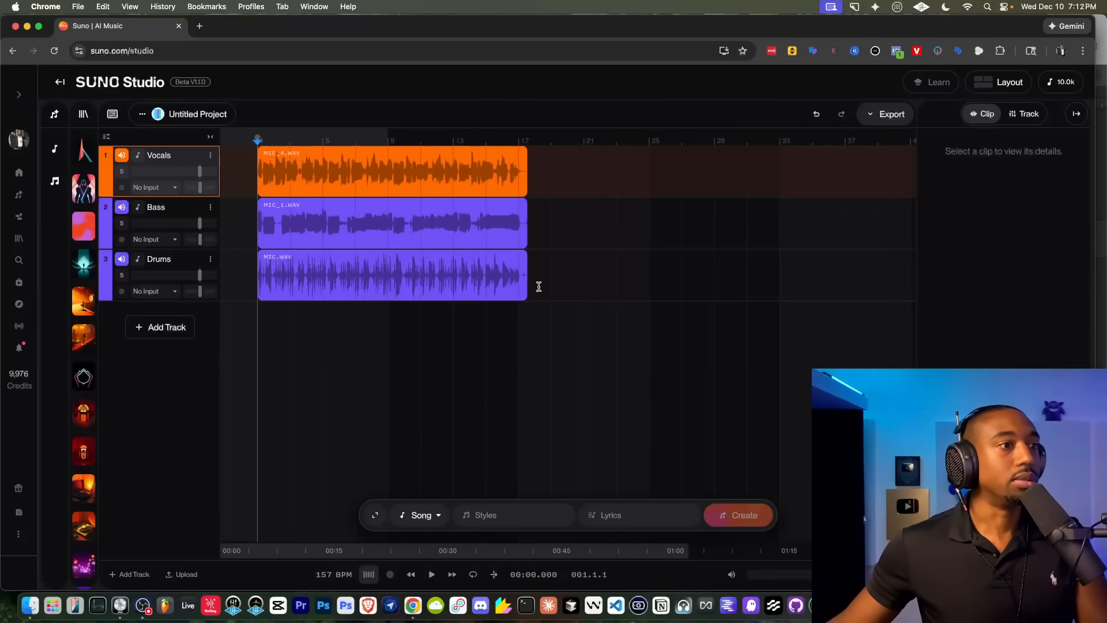
left_click_drag(545, 287, 225, 116)
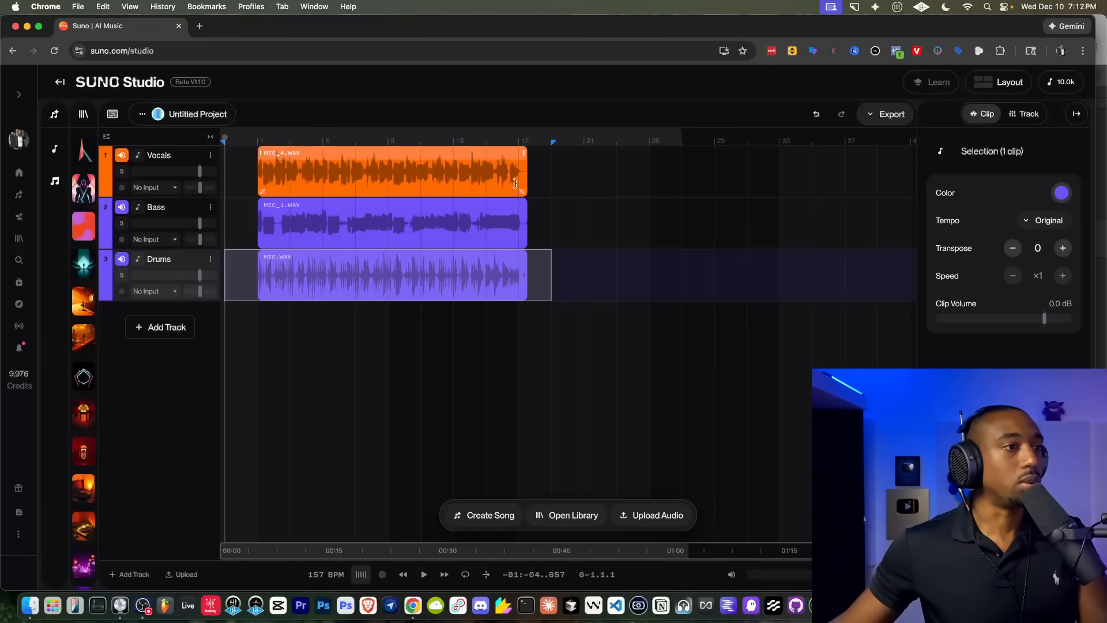
left_click(560, 255)
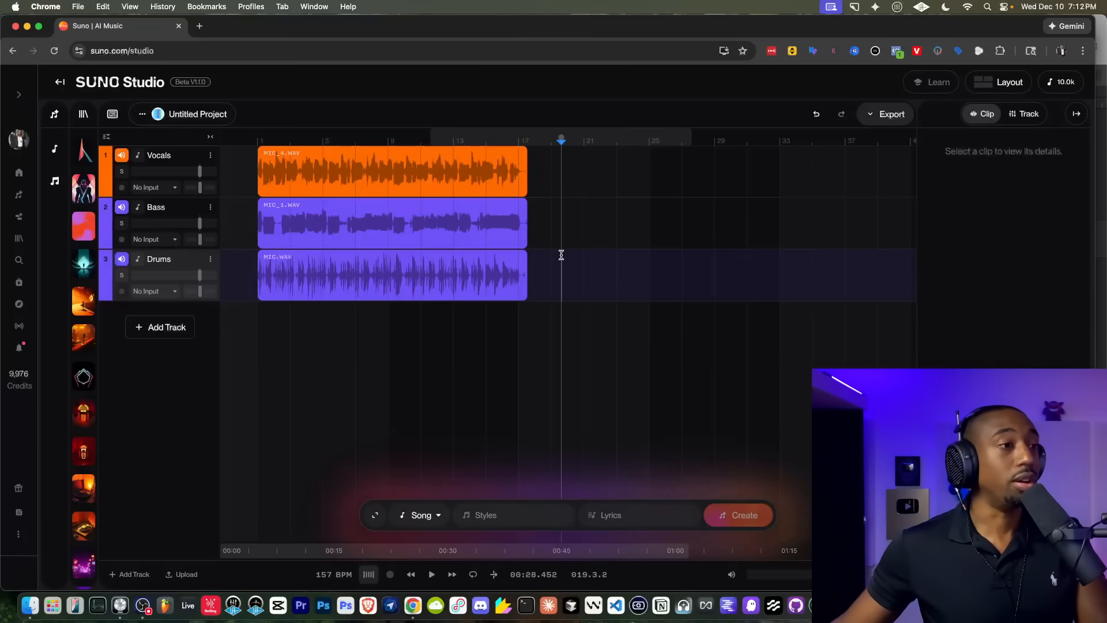
left_click(410, 574)
left_click(412, 575)
key("space")
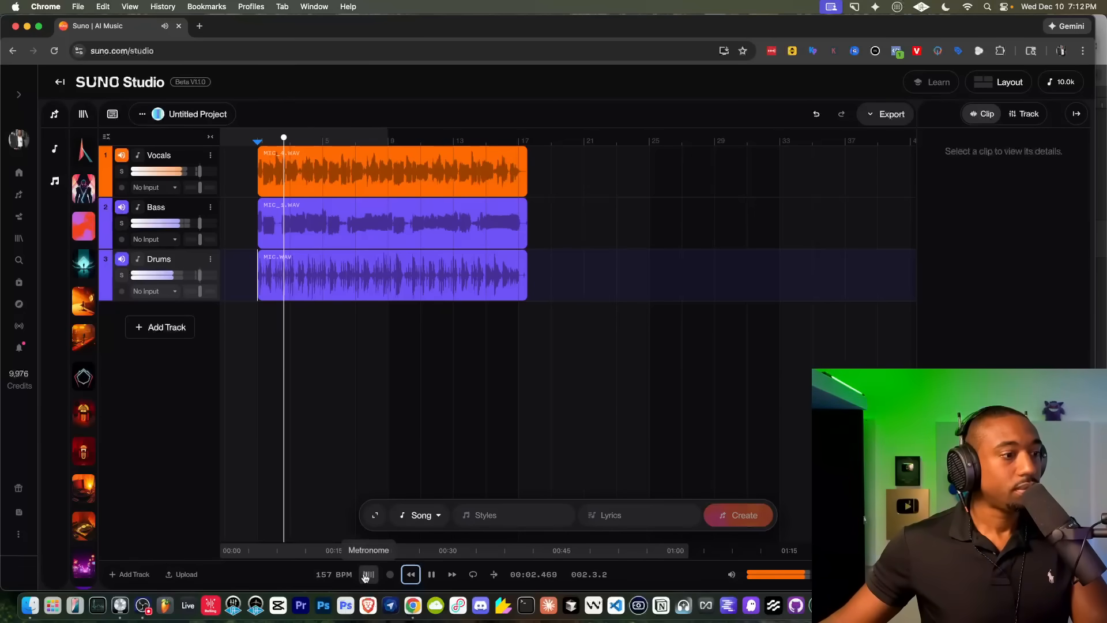
Step: Rename the untitled project as Rock Melody
left_click(142, 113)
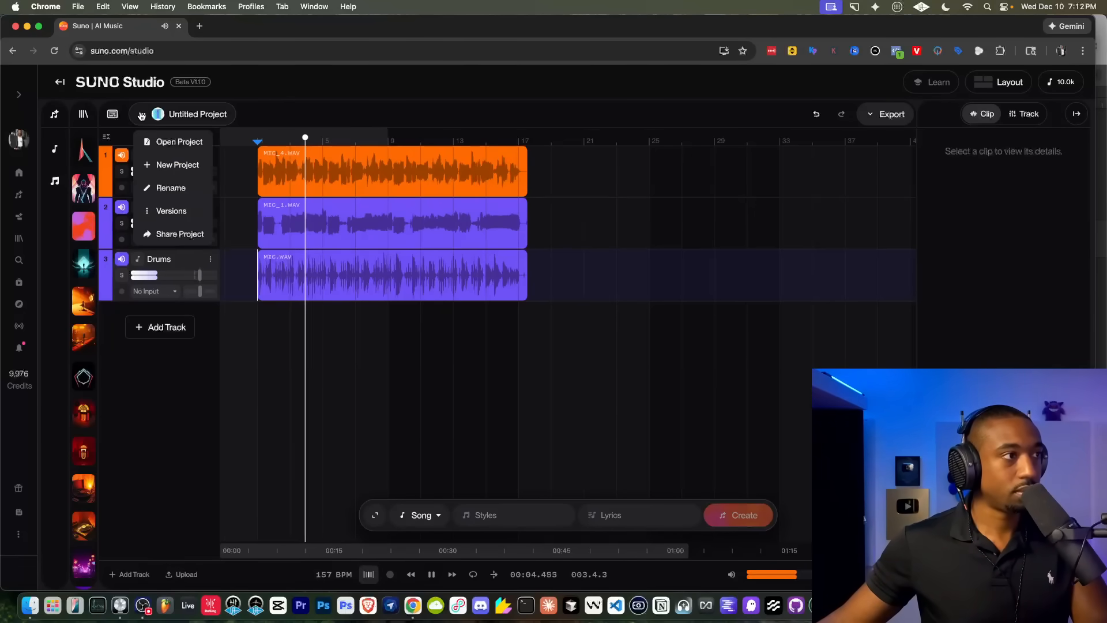
left_click(172, 189)
left_click_drag(202, 114, 131, 113)
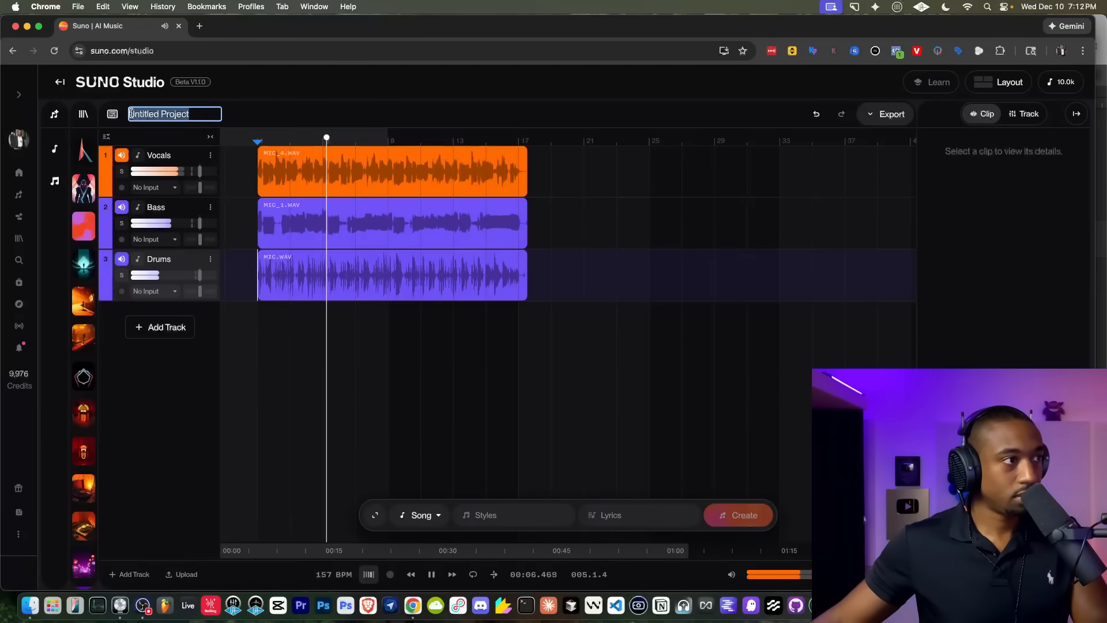
type("Ro")
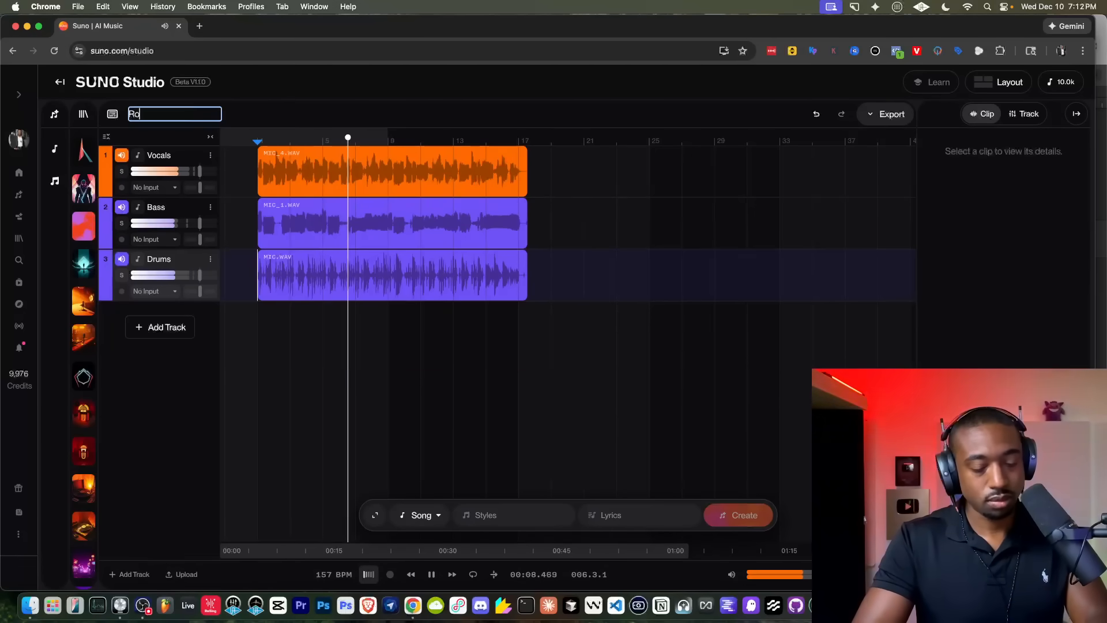
type("ck Melody")
key("Return")
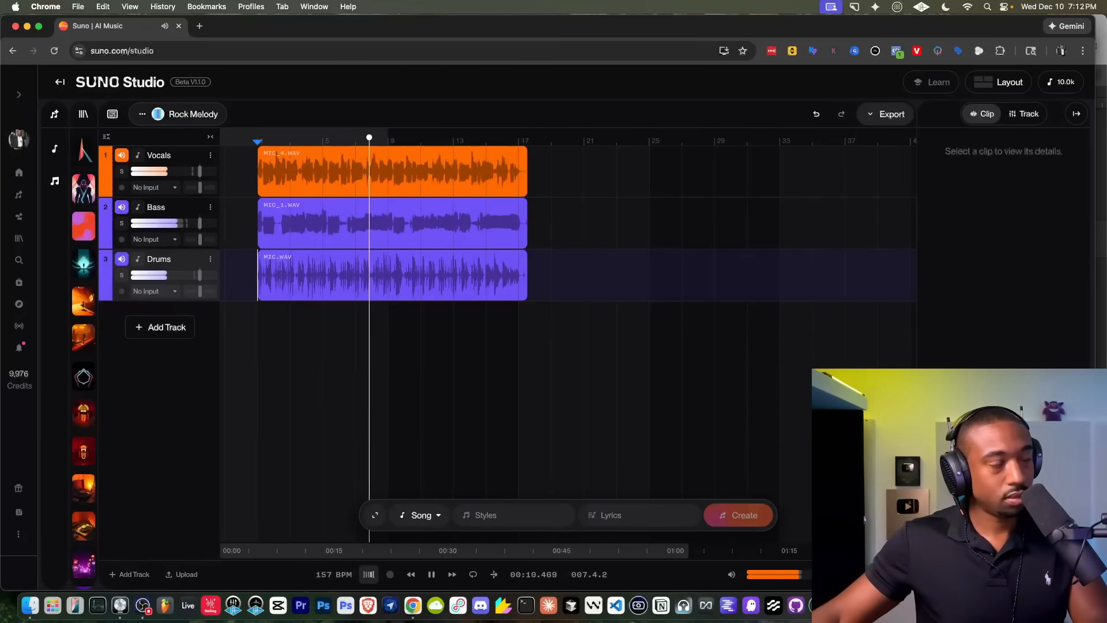
Step: Stop playback, select the MIC_4.wav clip on the Vocals track and view its context options
key("space")
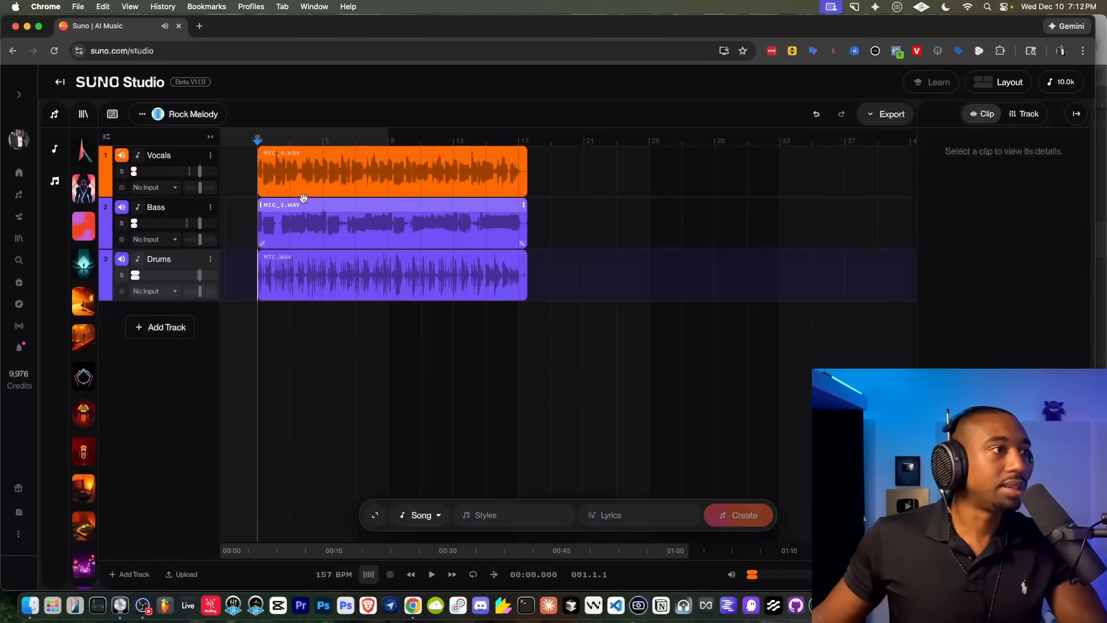
left_click(328, 153)
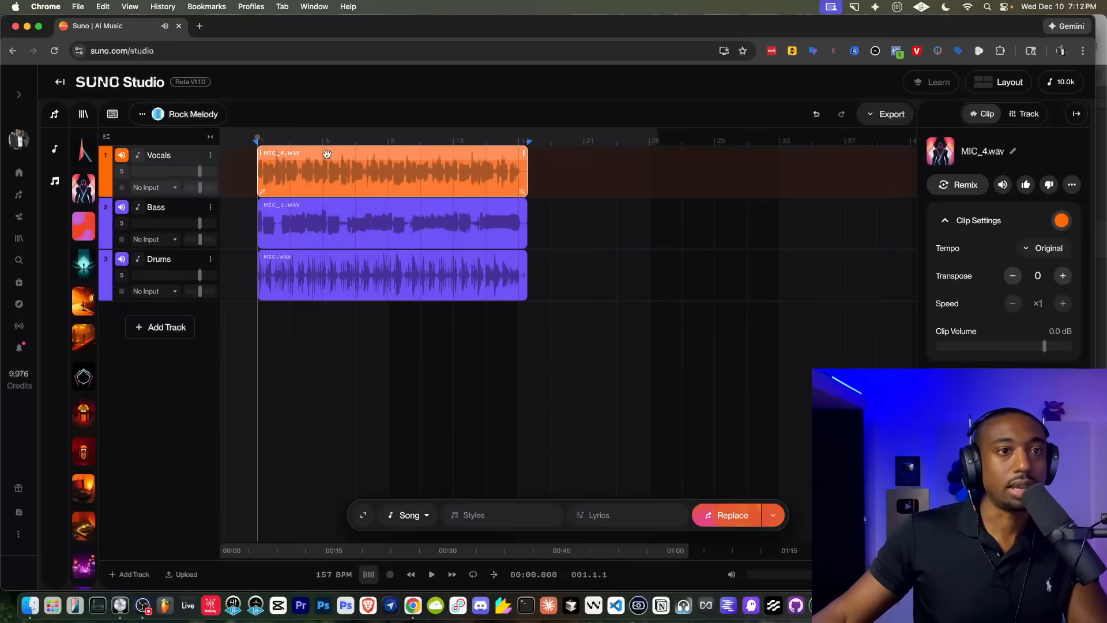
right_click(328, 155)
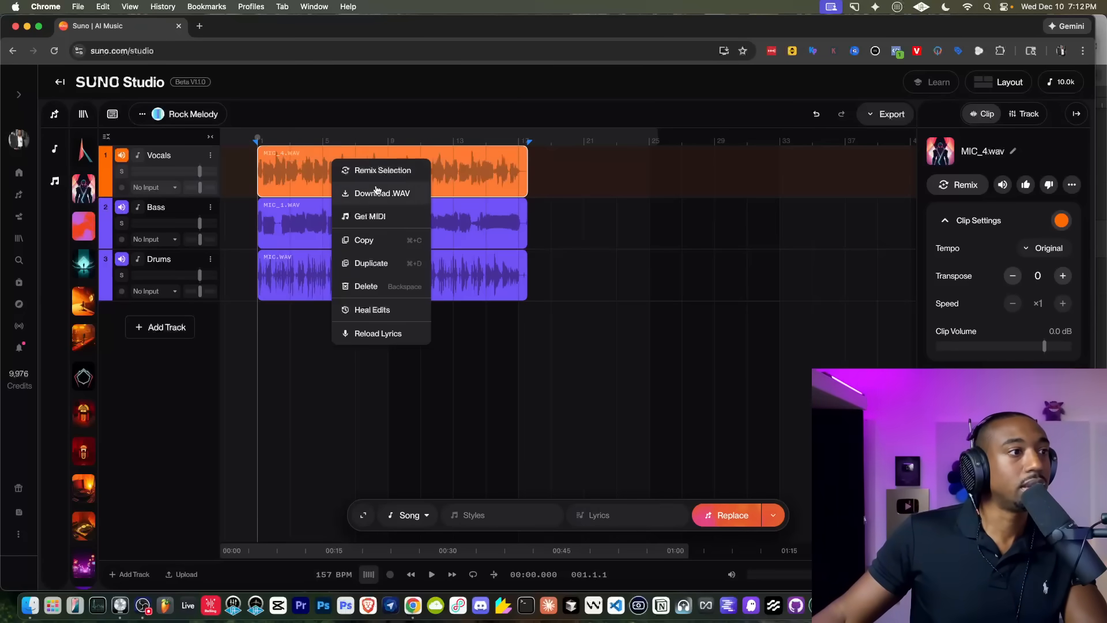
left_click(455, 164)
left_click(470, 162)
left_click(470, 162)
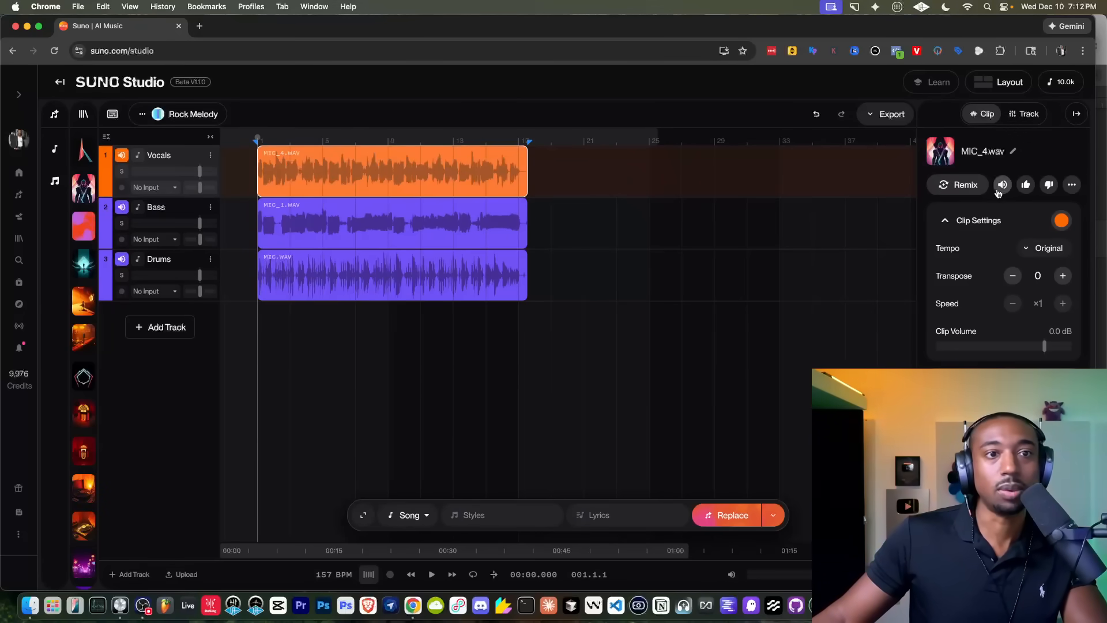
Step: View the Cover remix setup for the Vocals clip, then close it and deselect the clip
left_click(959, 189)
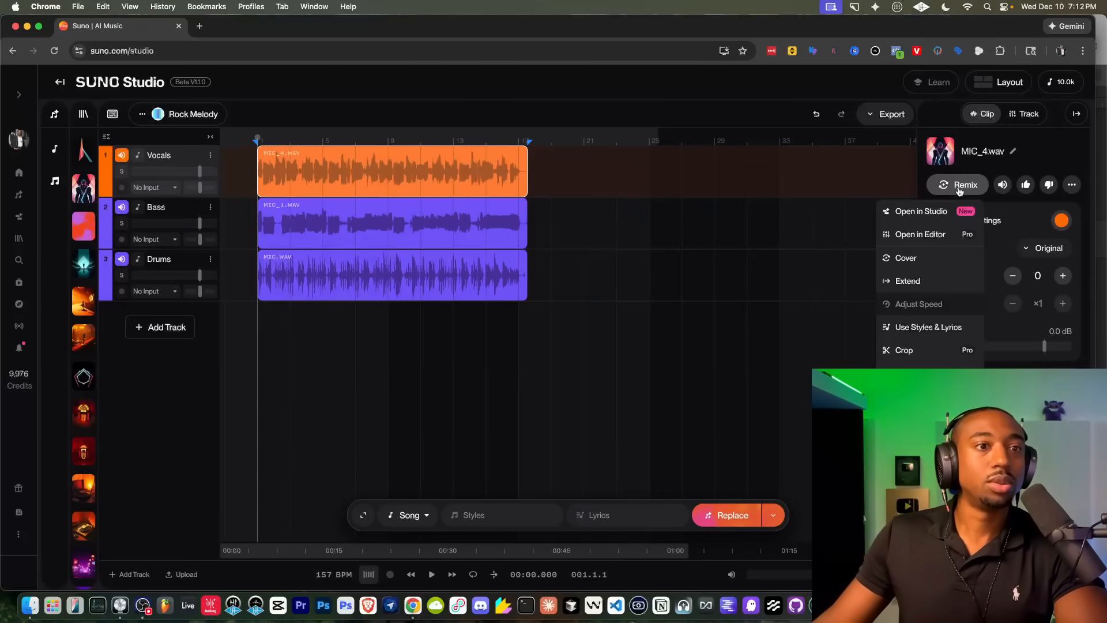
left_click(918, 262)
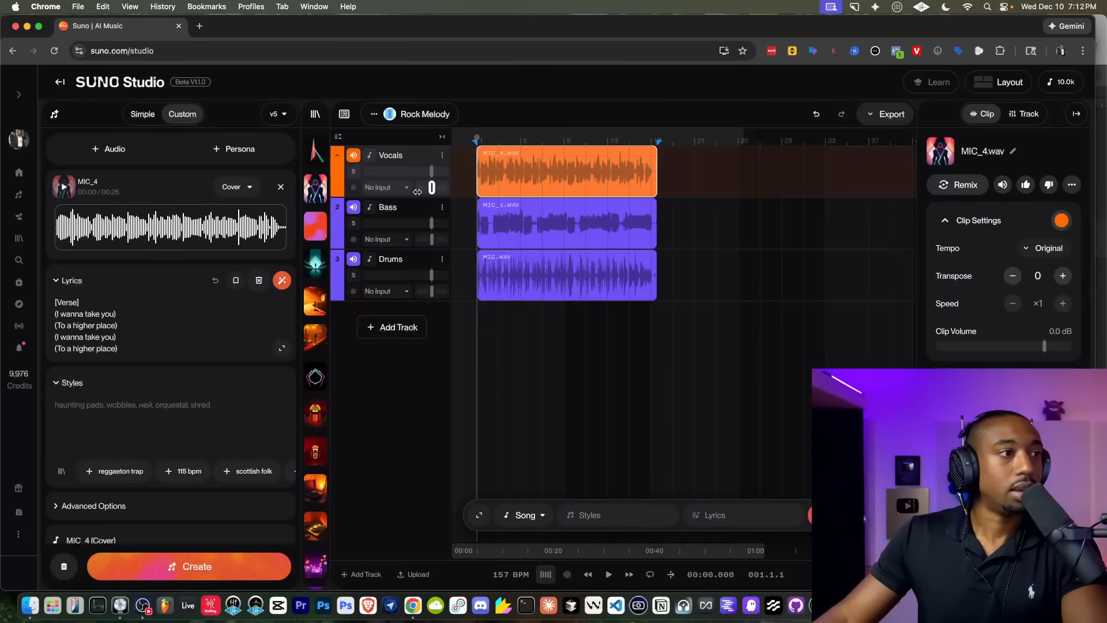
left_click(55, 114)
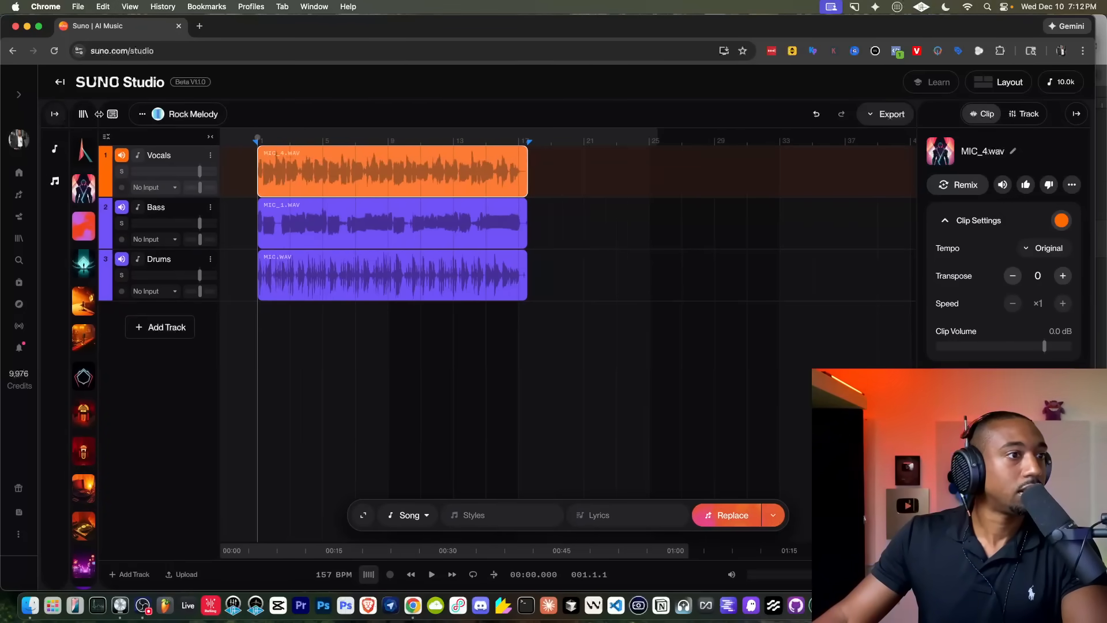
left_click(413, 345)
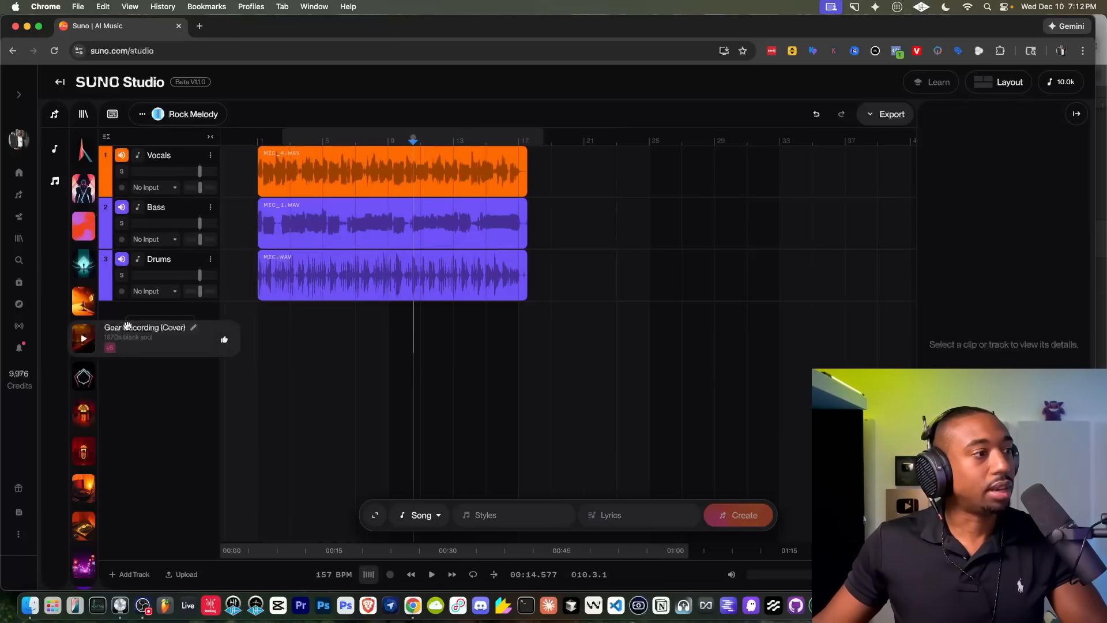
Step: Add a fourth track, select its empty range from bar 1 to bar 17 and play the arrangement briefly
left_click(164, 323)
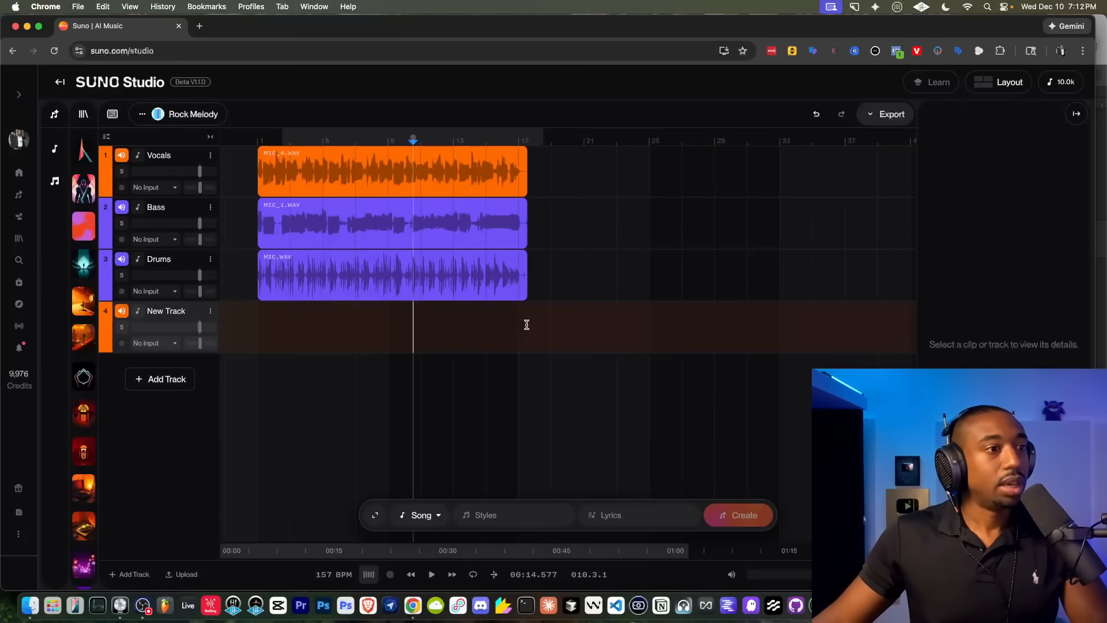
left_click_drag(525, 326, 300, 331)
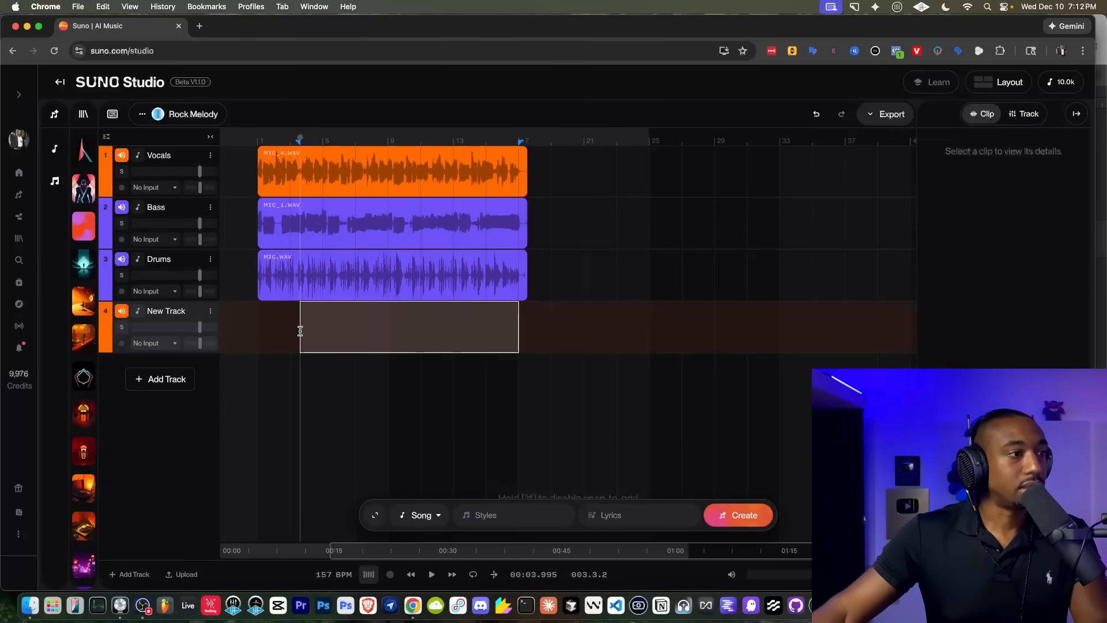
left_click(487, 323)
left_click_drag(516, 324, 260, 329)
key("space")
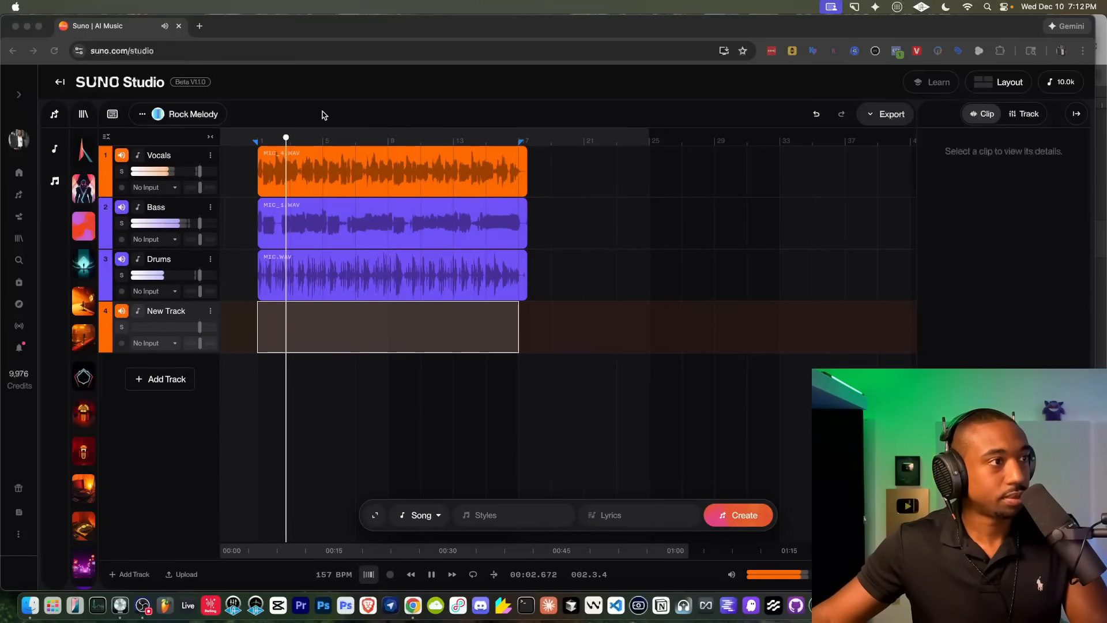
left_click(412, 339)
key("space")
Step: Generate a Drums part in the selected range of the fourth track with the style "stadium rock drums"
left_click(423, 515)
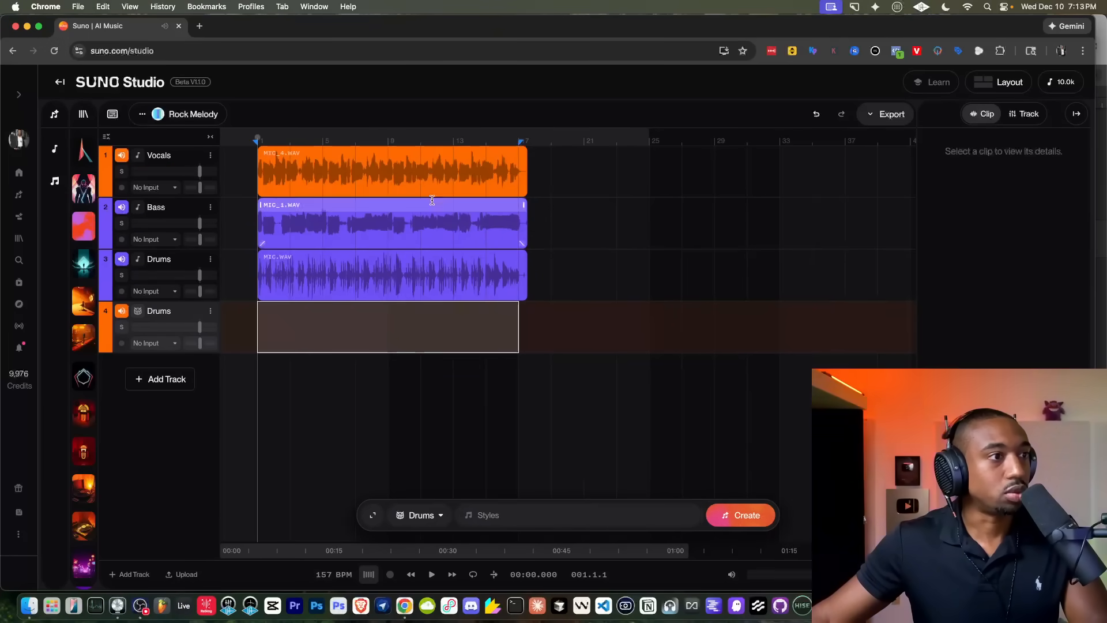
left_click(429, 186)
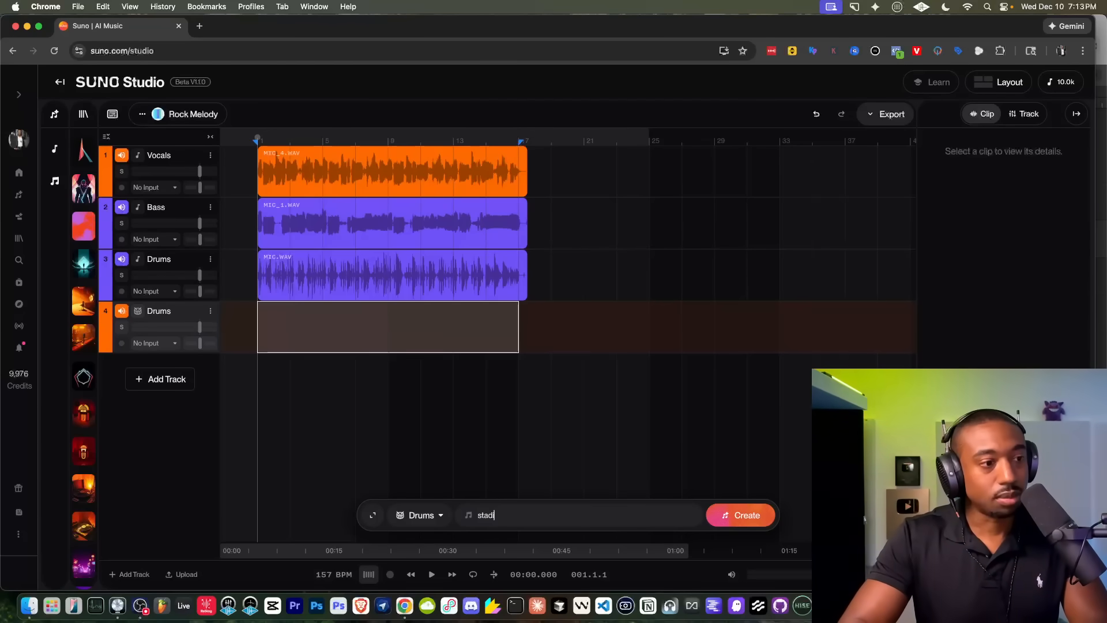
type("rums")
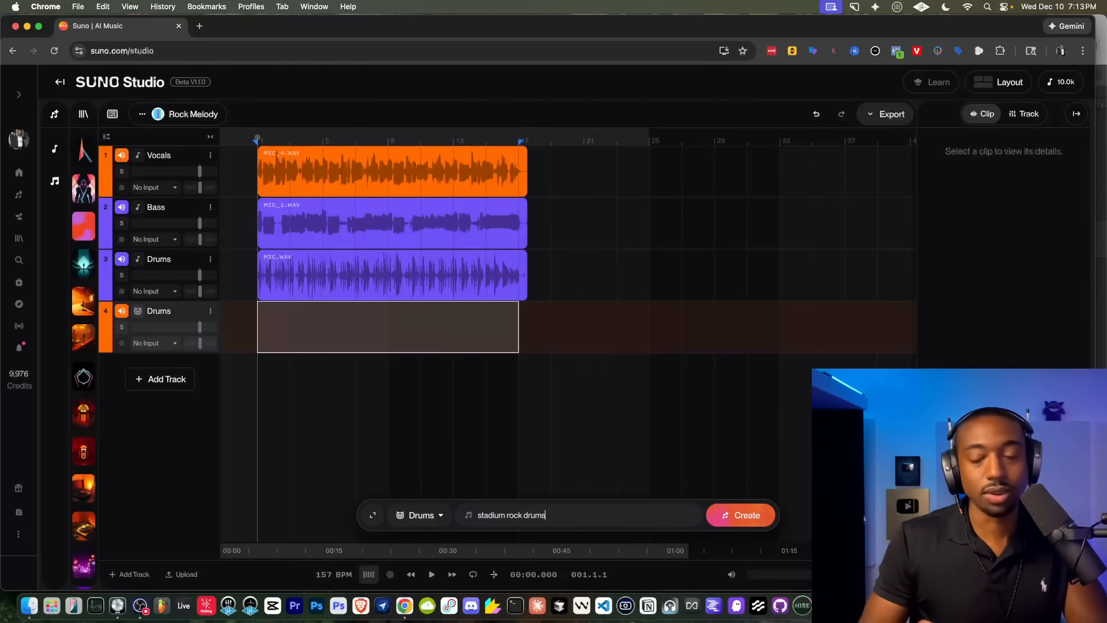
left_click(741, 515)
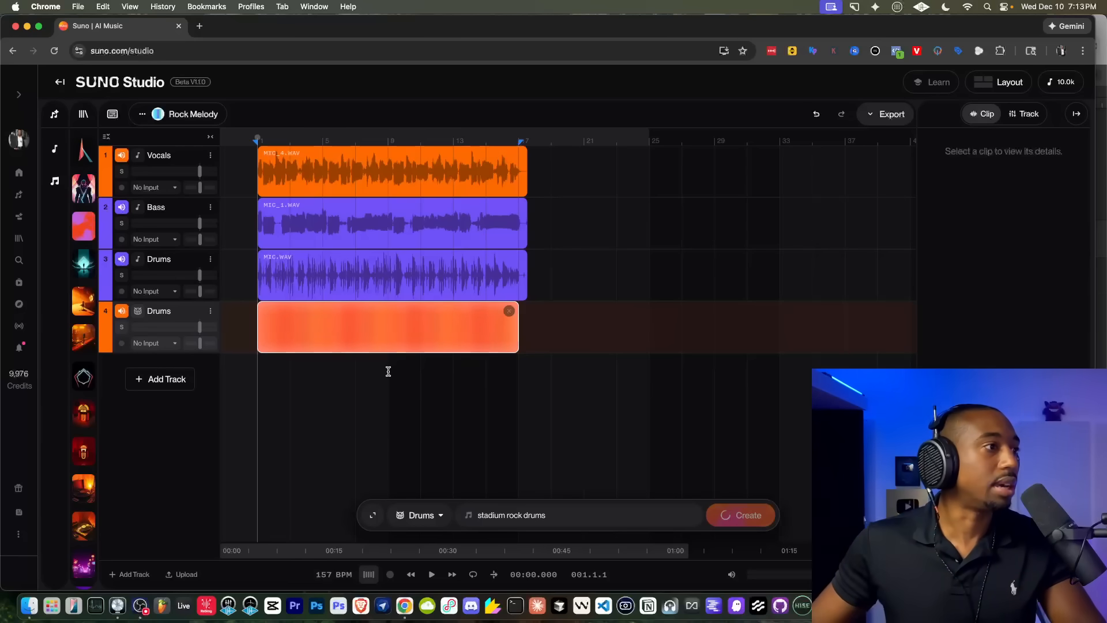
Step: Add a fifth track and generate a Percussion part on it with the style "wooden stick percussion"
left_click(166, 380)
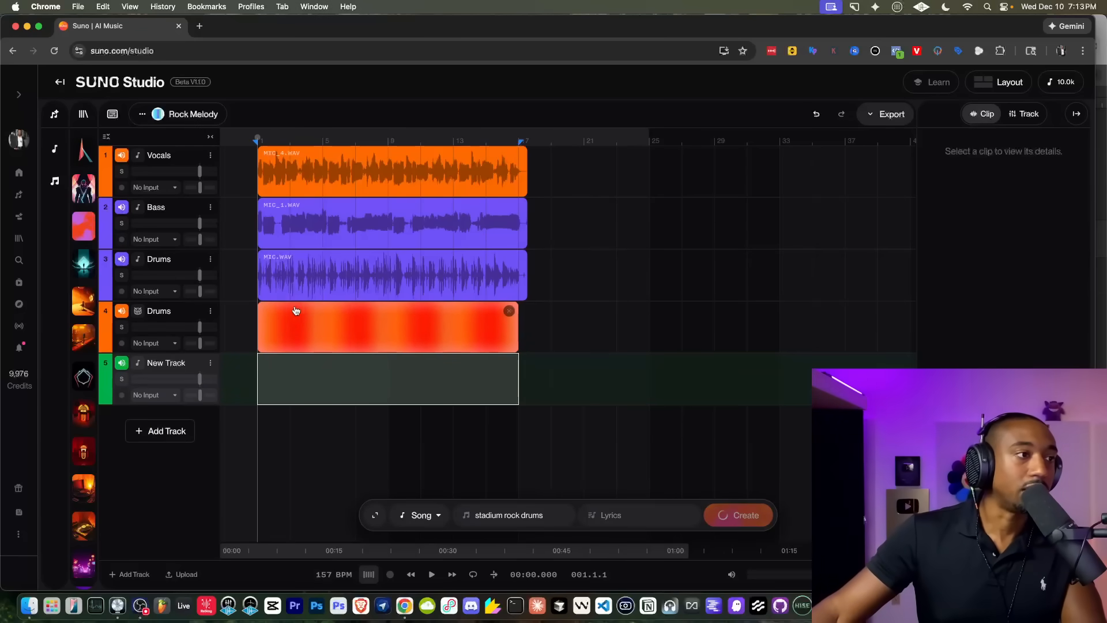
left_click(423, 514)
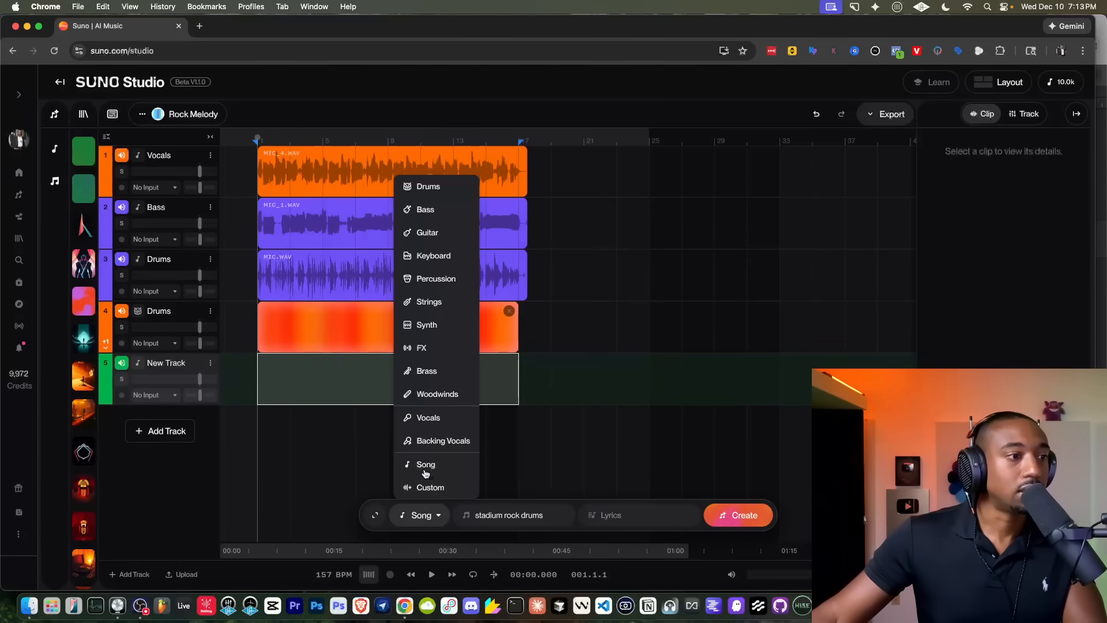
left_click(436, 279)
triple_click(550, 510)
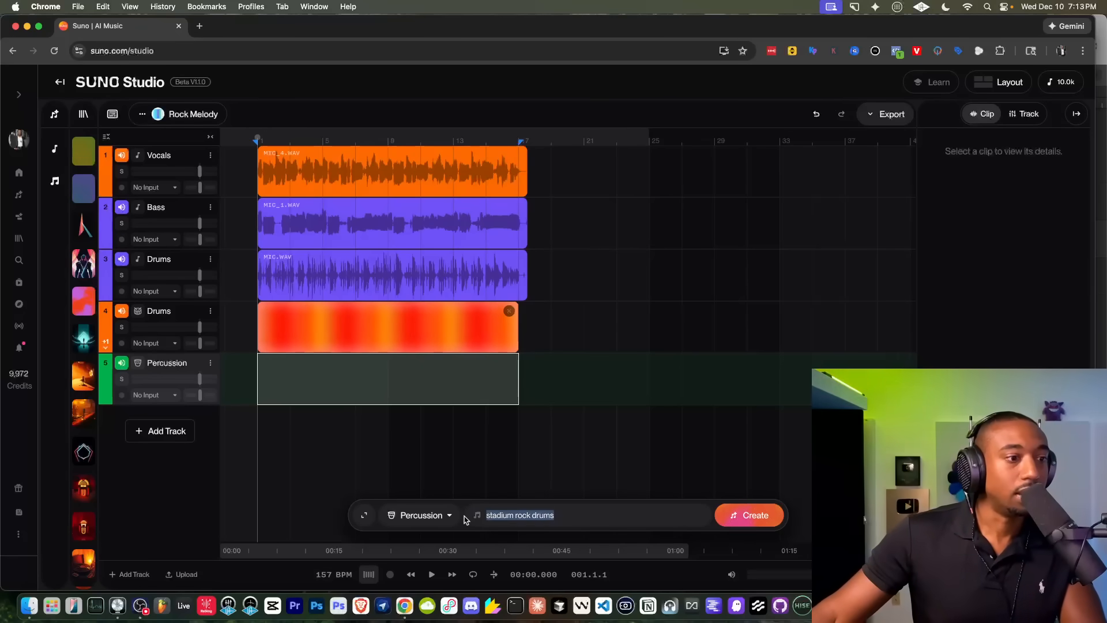
type("wooden ")
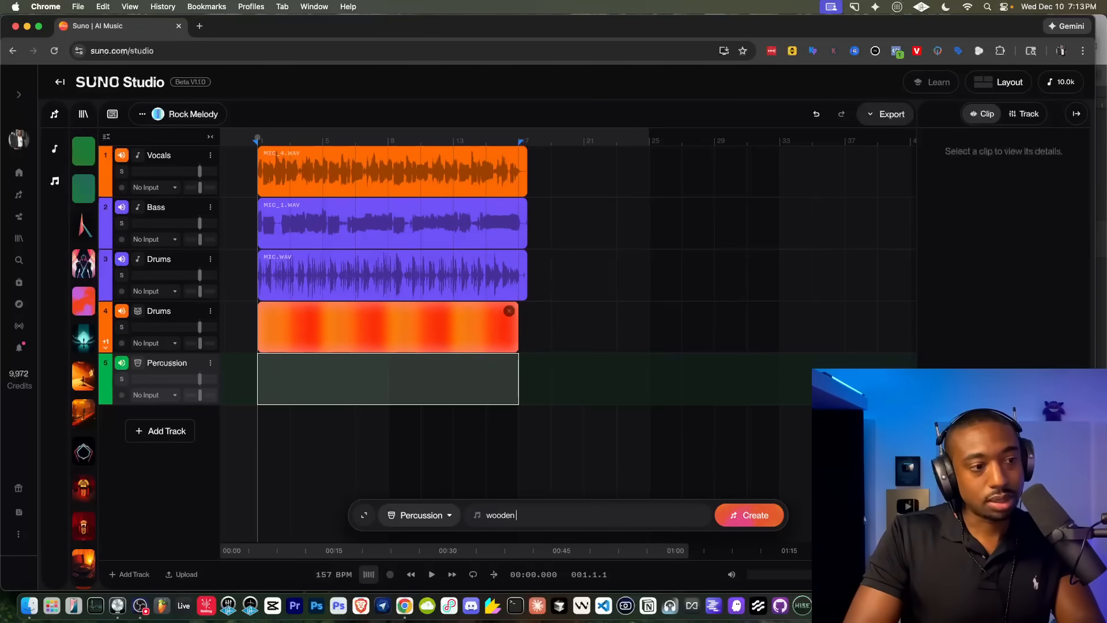
type("stick persussion")
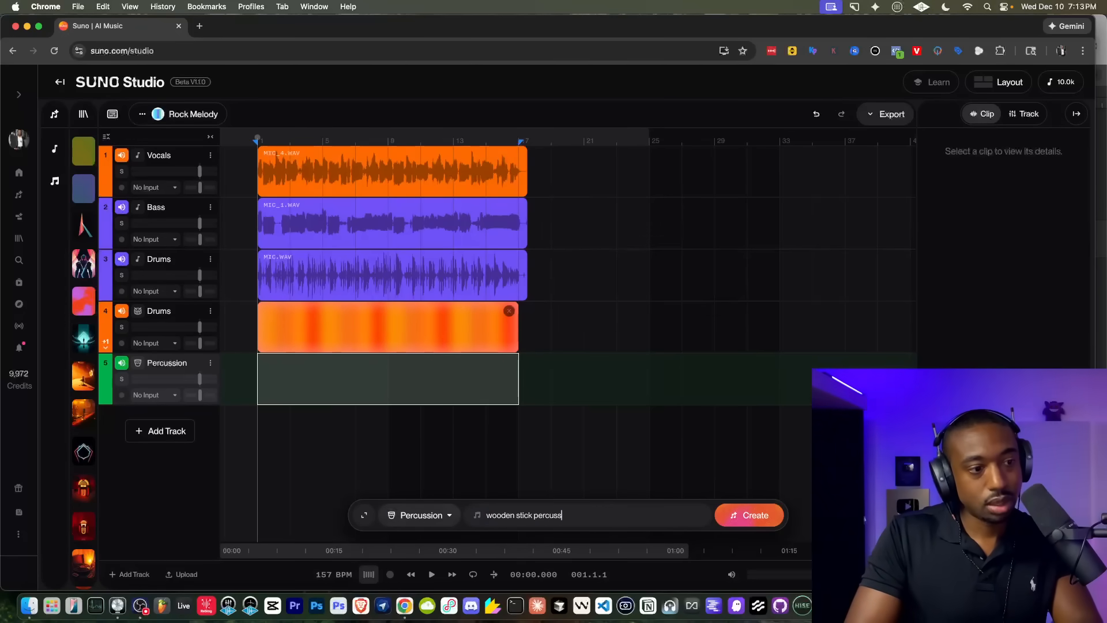
left_click(752, 516)
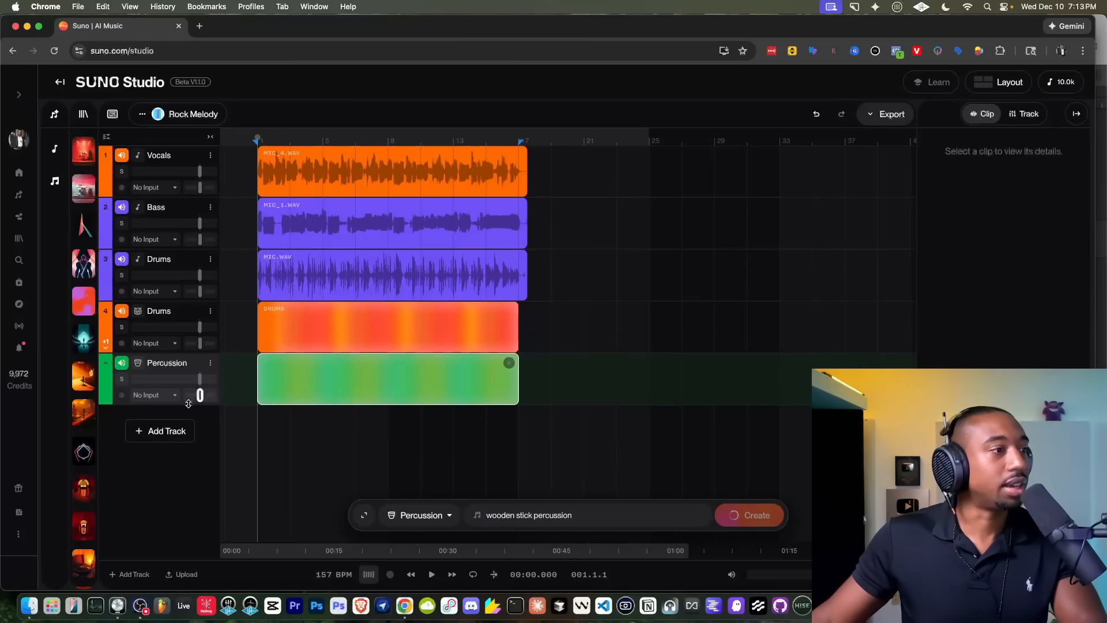
Step: Add a sixth track and generate a Bass part on it with the style "rock bass"
left_click(160, 431)
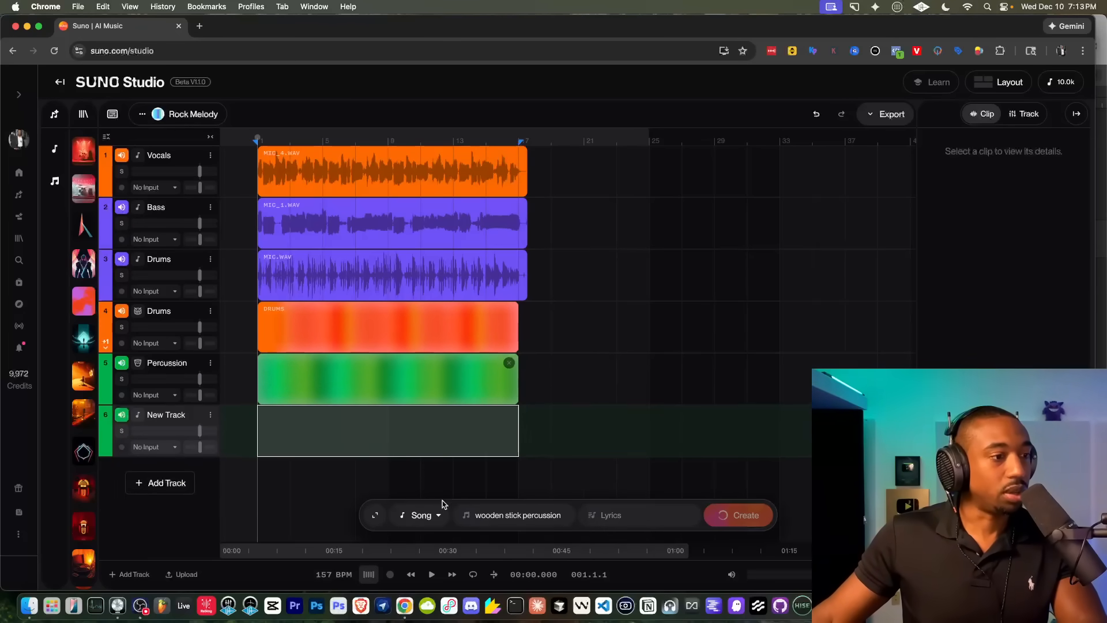
left_click(421, 515)
left_click(437, 219)
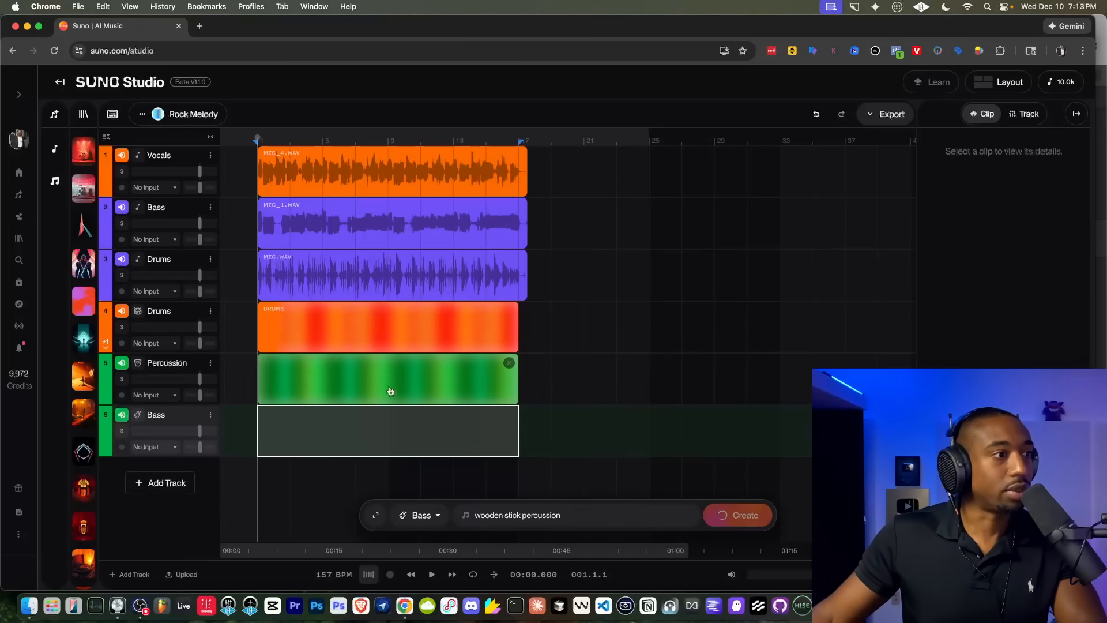
double_click(499, 515)
key("super+a")
type("ro")
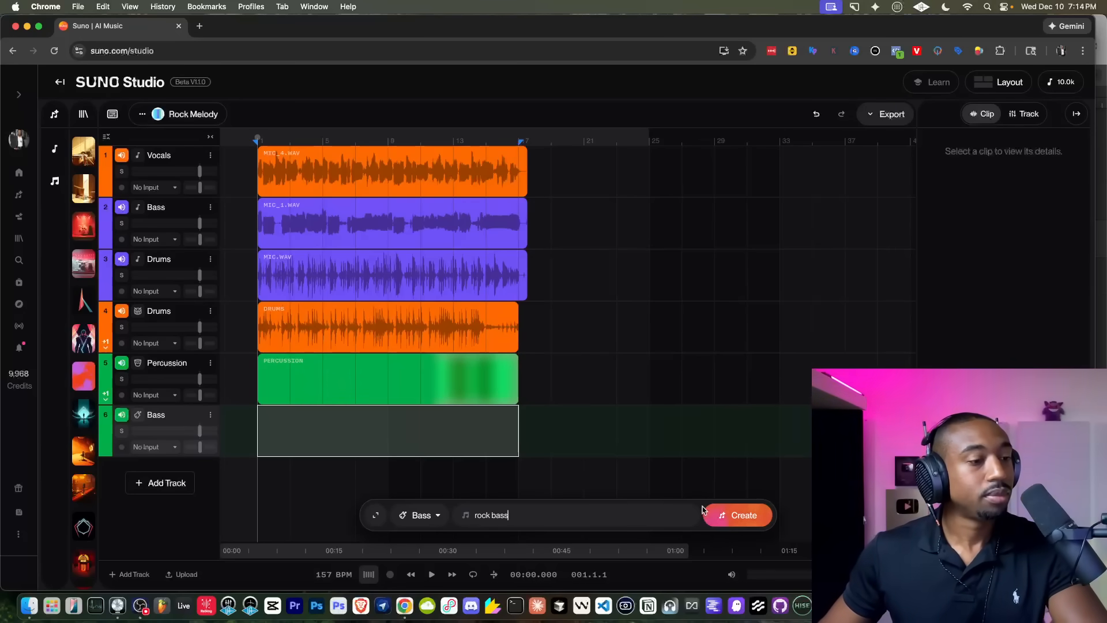
left_click(708, 513)
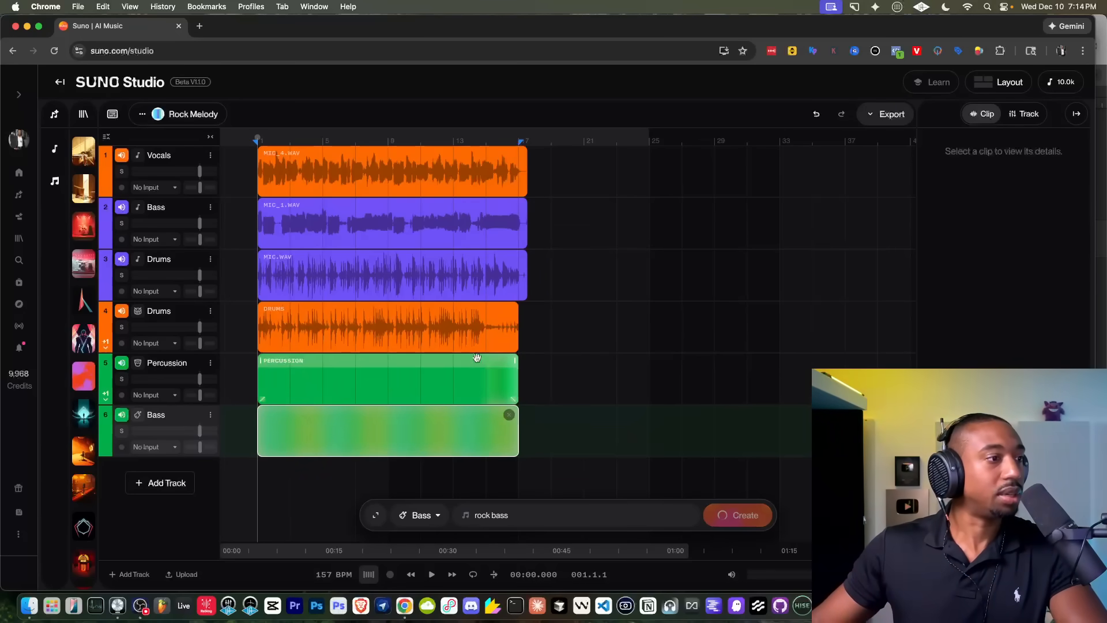
Step: Mute the recorded microphone Drums and Bass tracks and play the remaining tracks briefly
left_click(121, 260)
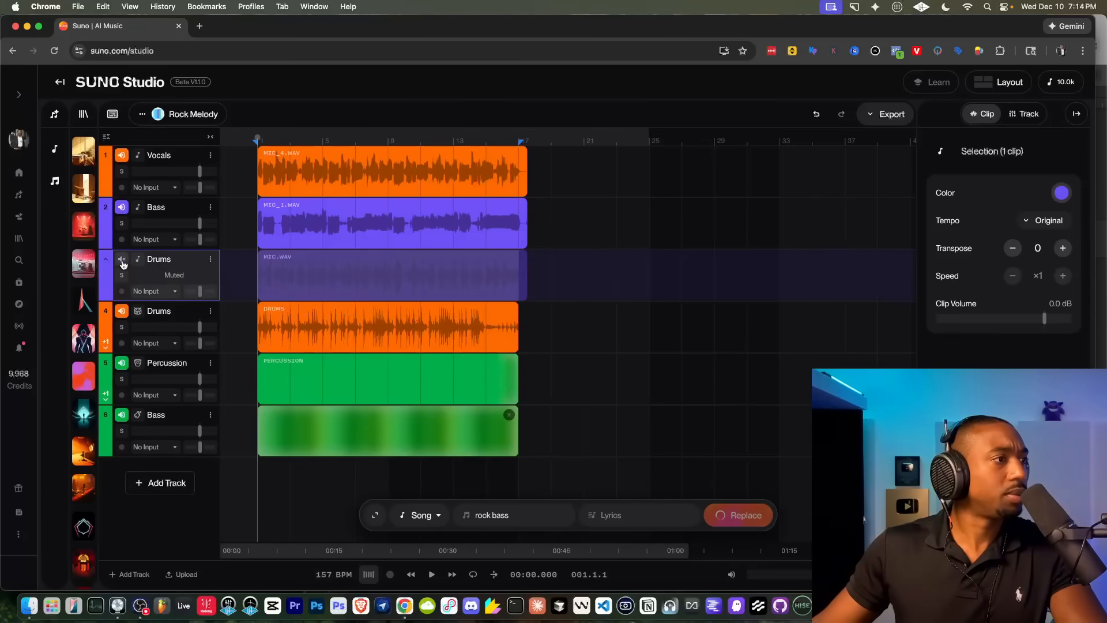
key("space")
key("space")
left_click(121, 208)
key("space")
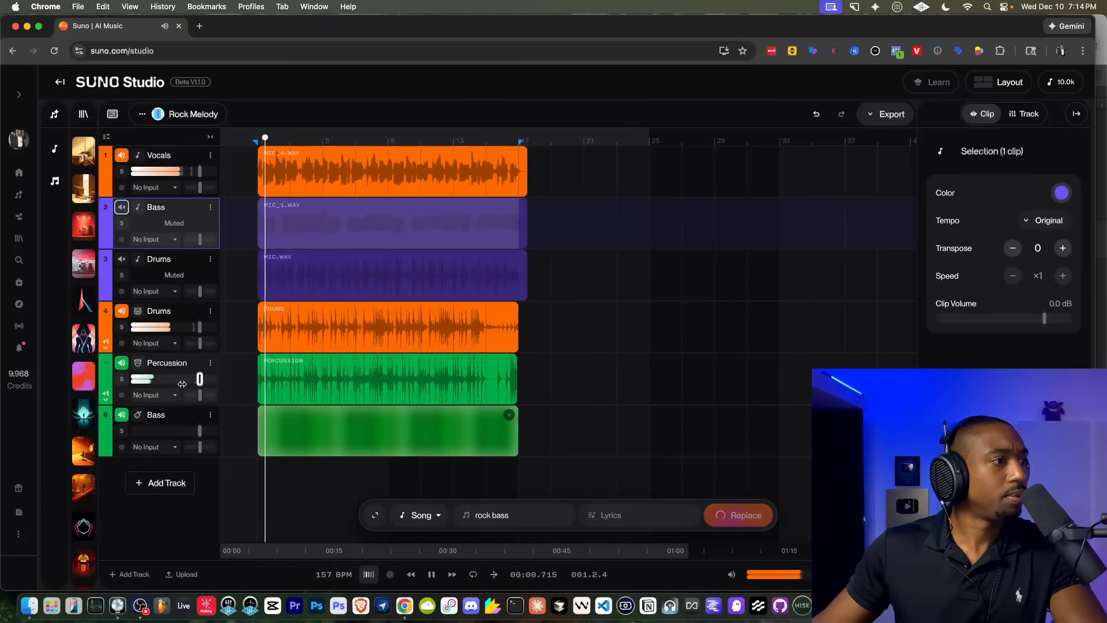
key("space")
Step: Lower the Percussion track's volume to roughly a third of its slider and play the mix to check it
left_click_drag(199, 379, 157, 379)
key("space")
key("space")
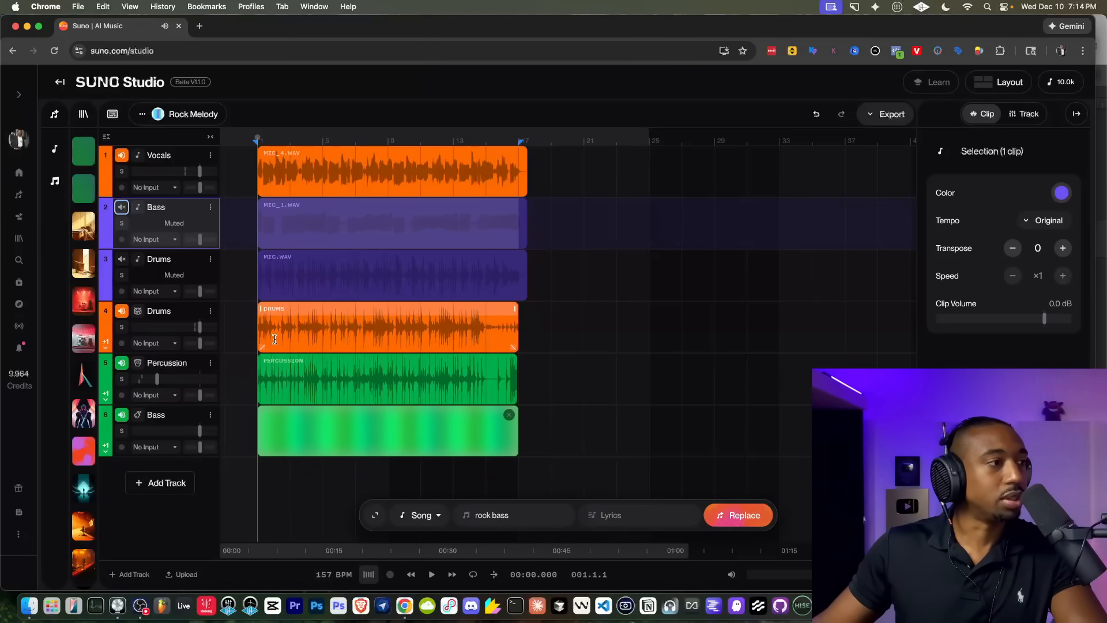
Step: Play the generated Drums part, expand its versions and audition Version 2 in the mix with the generated Bass
left_click(273, 310)
key("space")
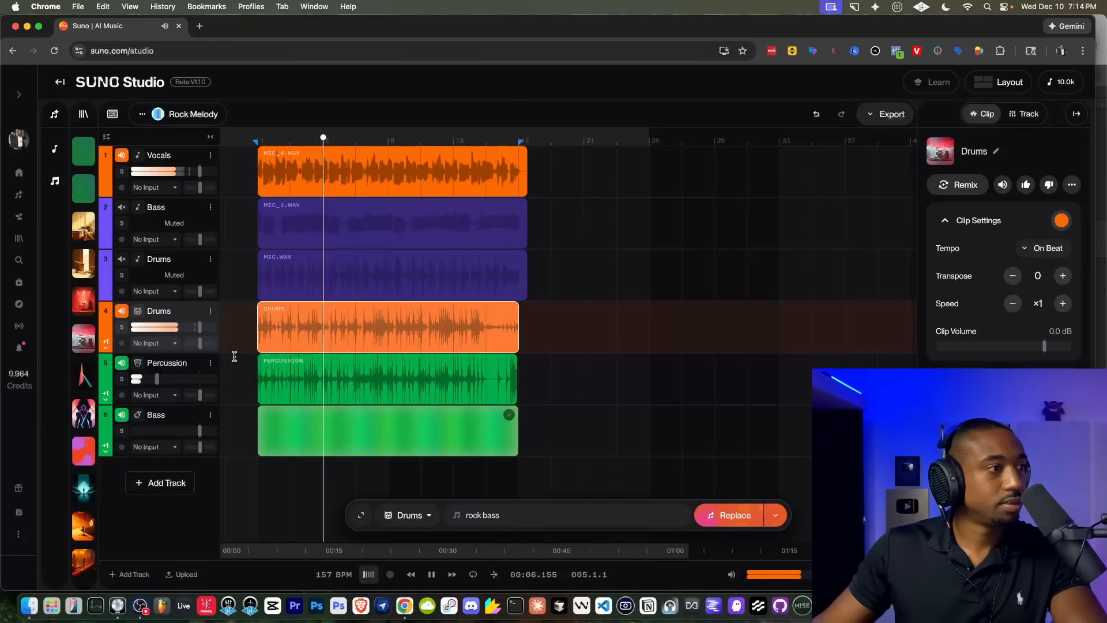
key("space")
left_click(105, 345)
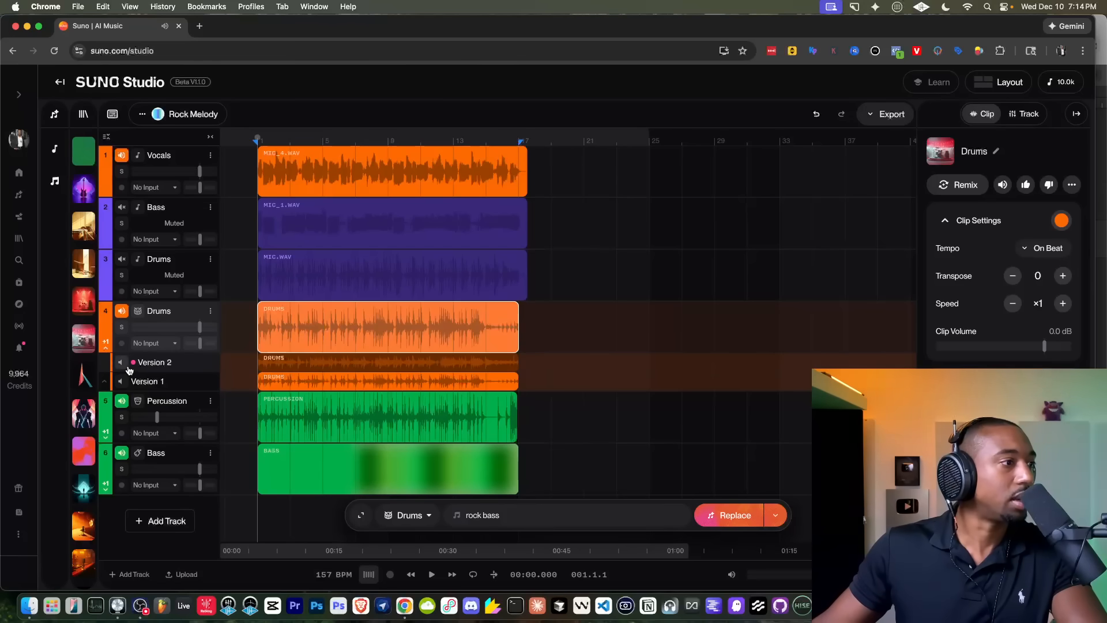
left_click(123, 363)
key("space")
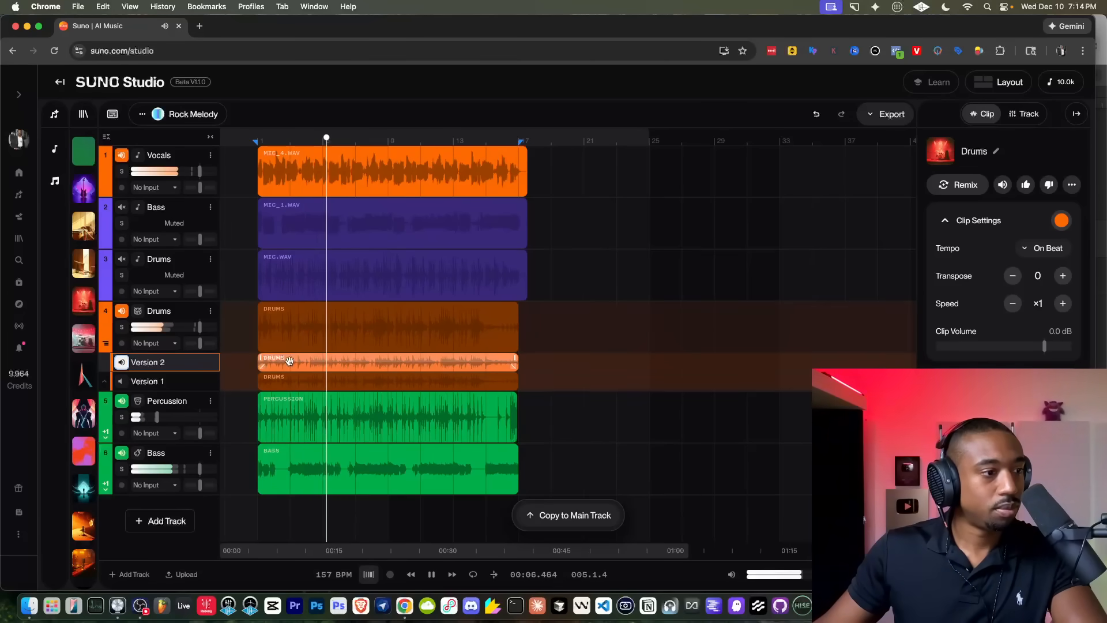
left_click(122, 455)
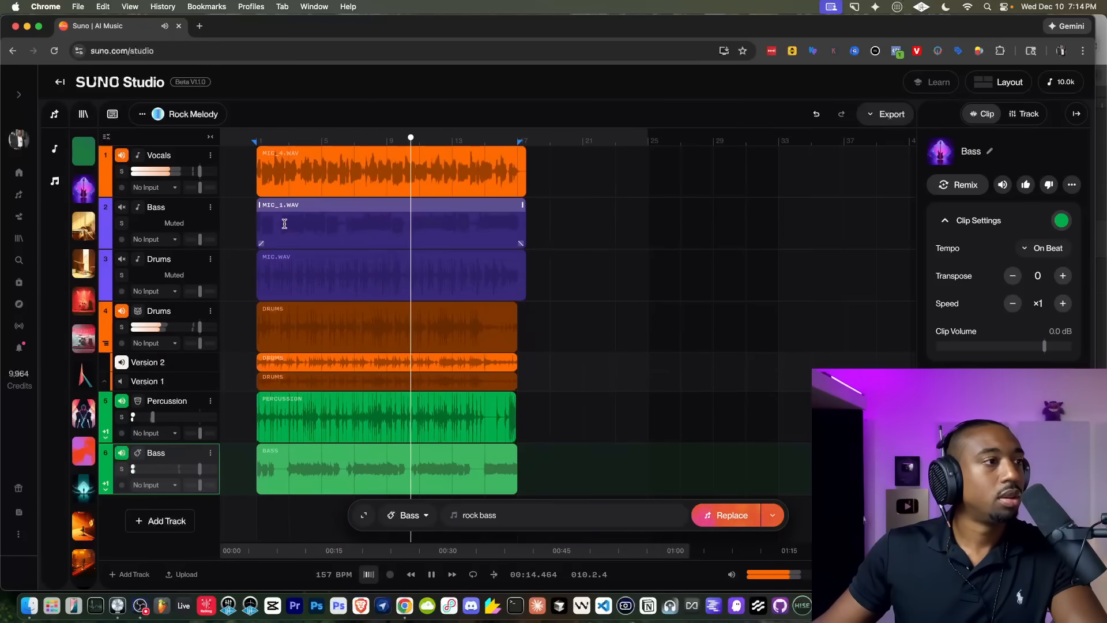
Step: Add a track below the recorded Vocals, select its range from the start to bar 17, set it to Vocals and clear the style text
left_click(287, 154)
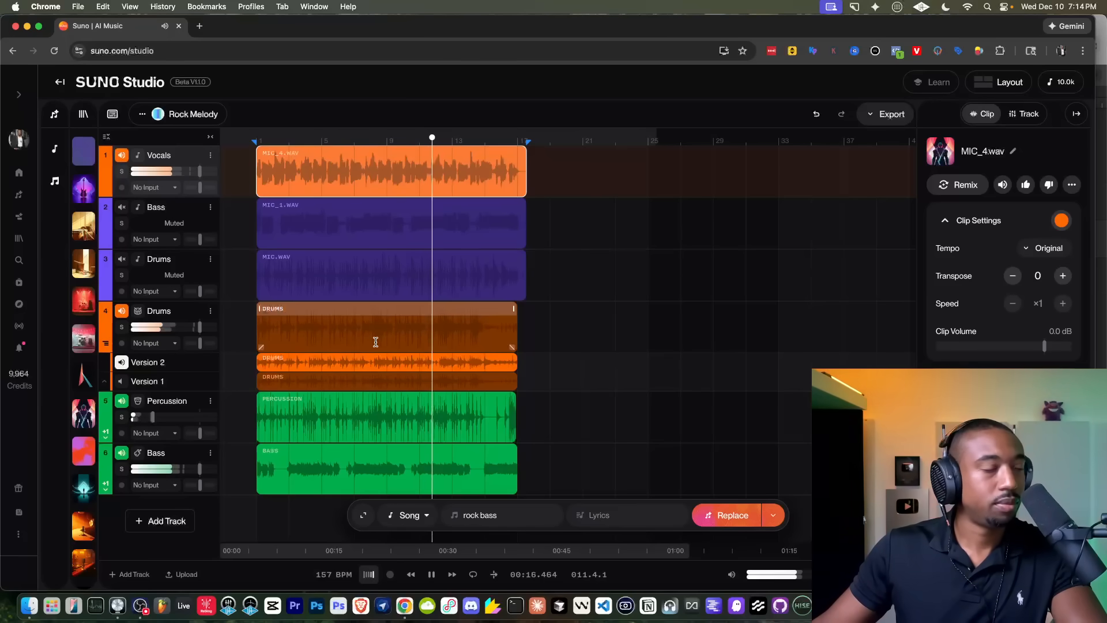
left_click(167, 519)
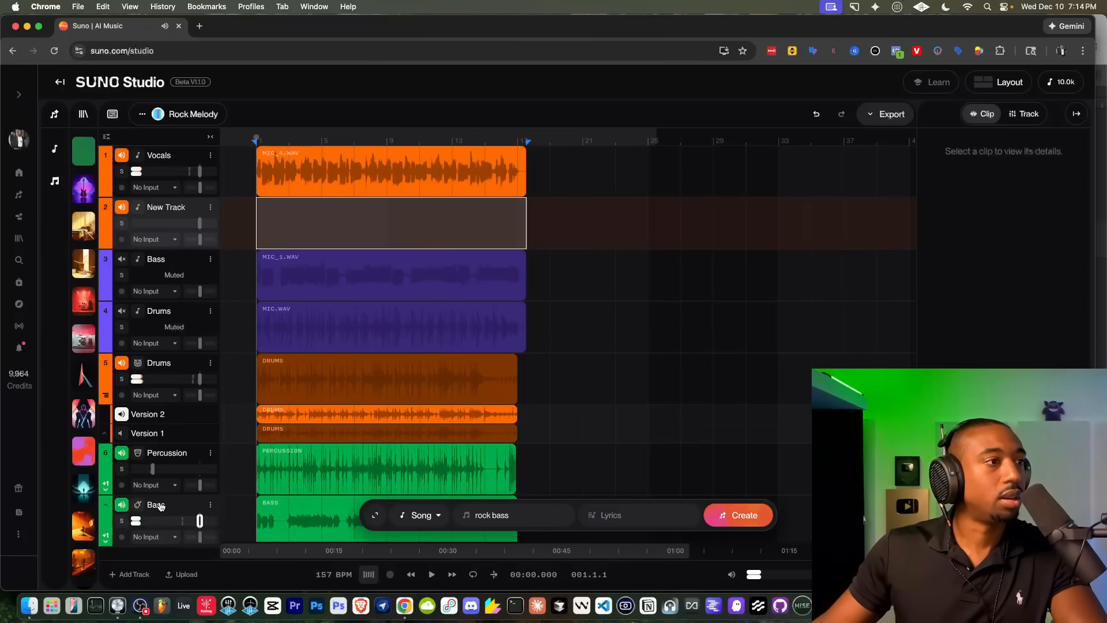
left_click(520, 225)
left_click_drag(479, 224, 256, 225)
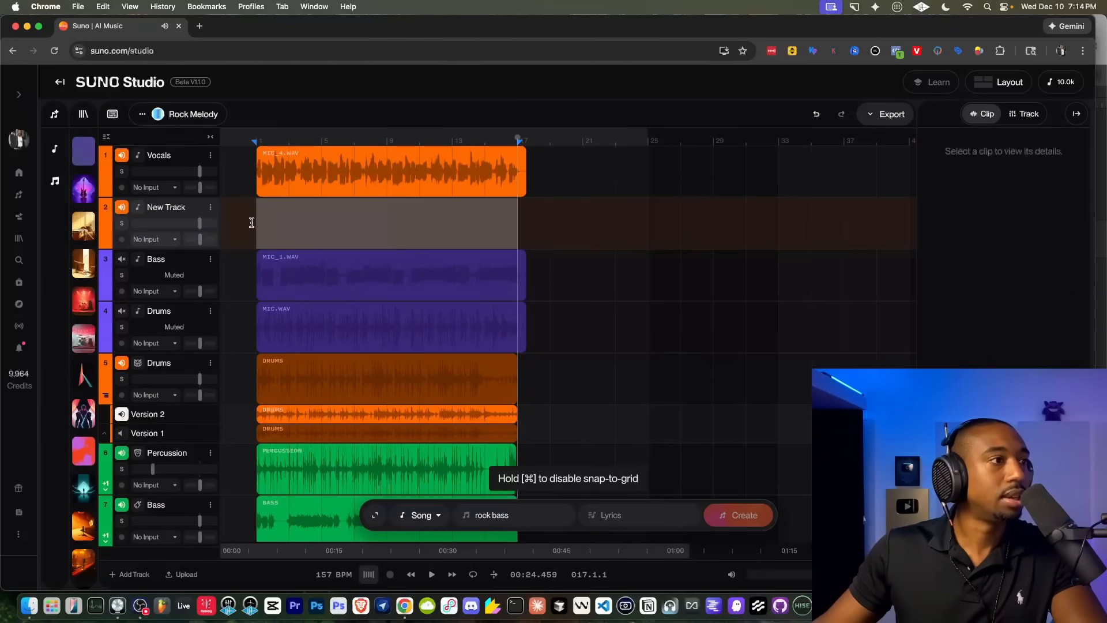
left_click(421, 515)
left_click(427, 415)
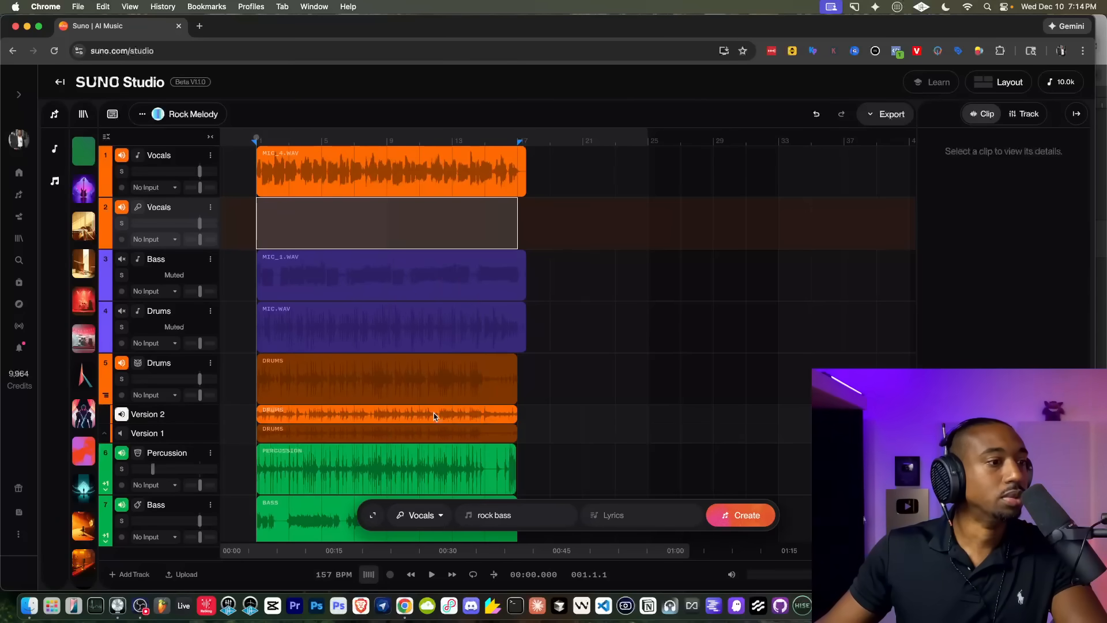
key("super+a")
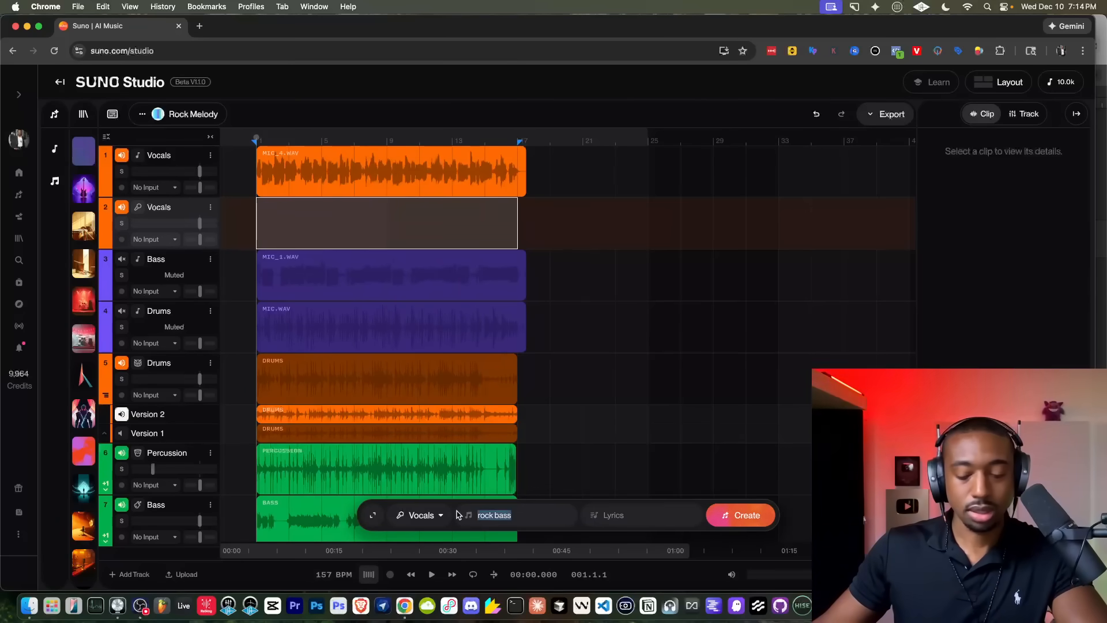
key("BackSpace")
Step: Copy the full lyrics of the MIC_4.wav clip into the lyrics for the next generation
left_click(413, 151)
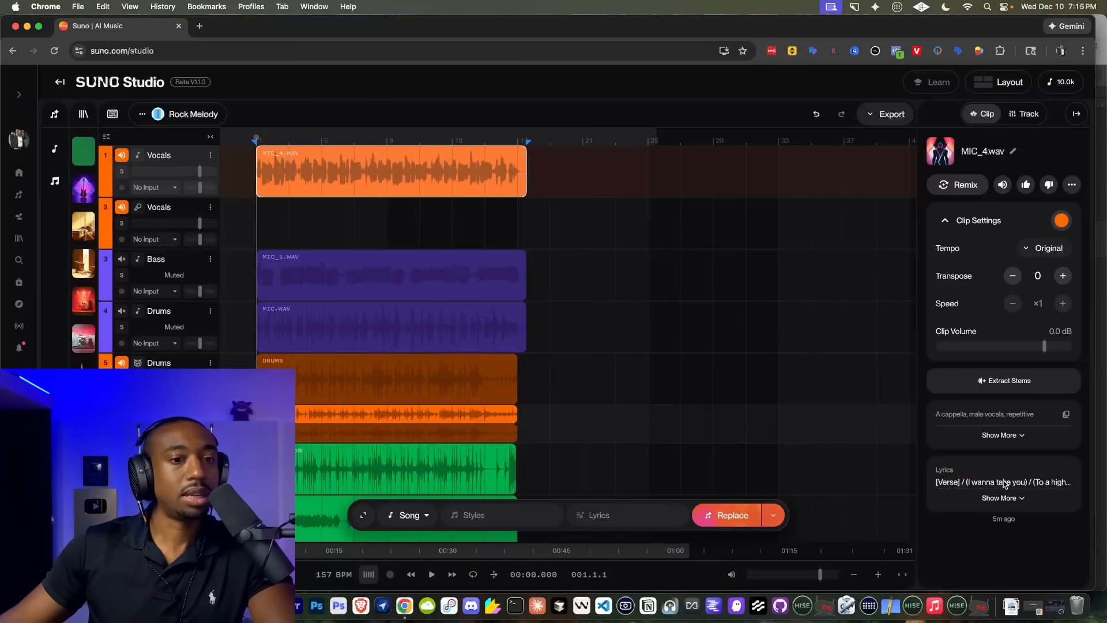
left_click(1000, 497)
scroll(980, 503, "down", 2)
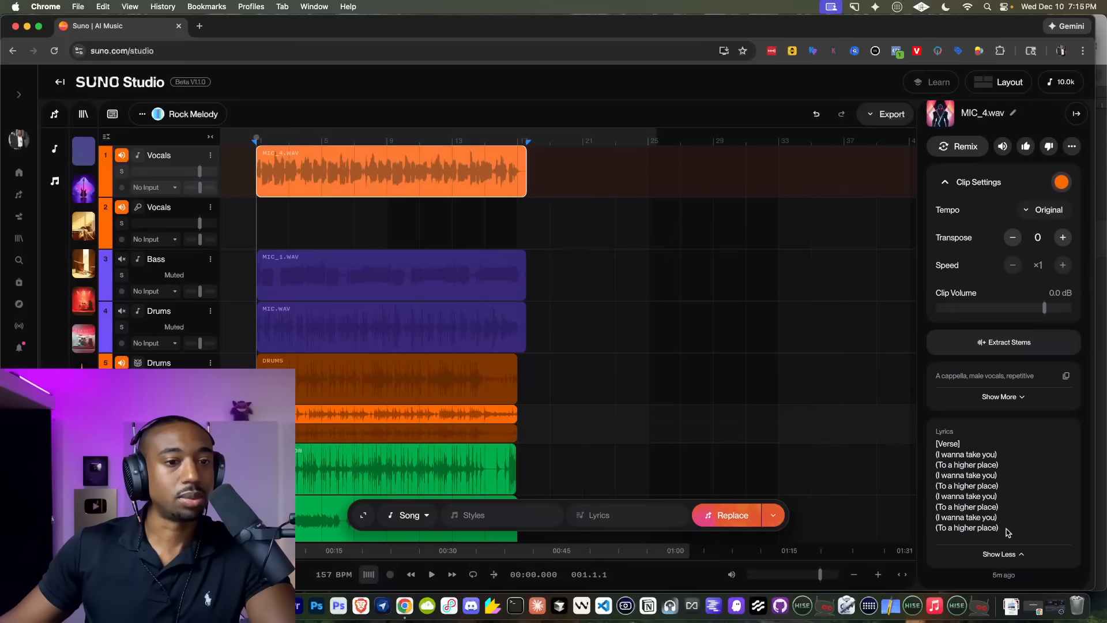
left_click_drag(1003, 528, 931, 441)
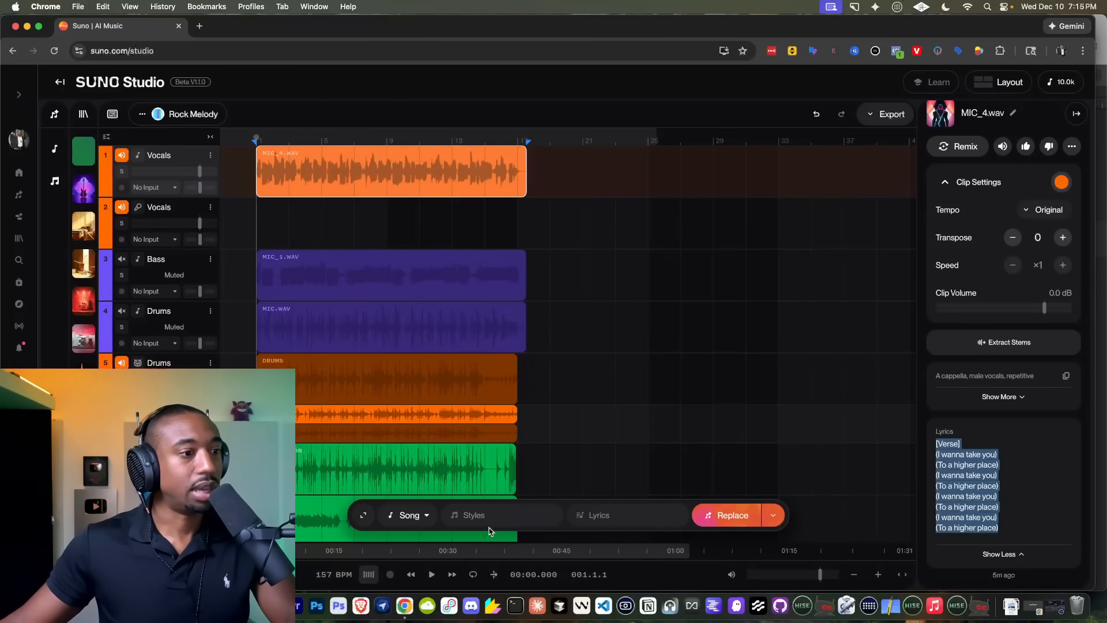
type("[Verse] (I wanna take you) (To a higher place) (I wanna take you) (To a higher place) (I wanna take you) (To a higher place) (I wanna take you) (To a higher place)")
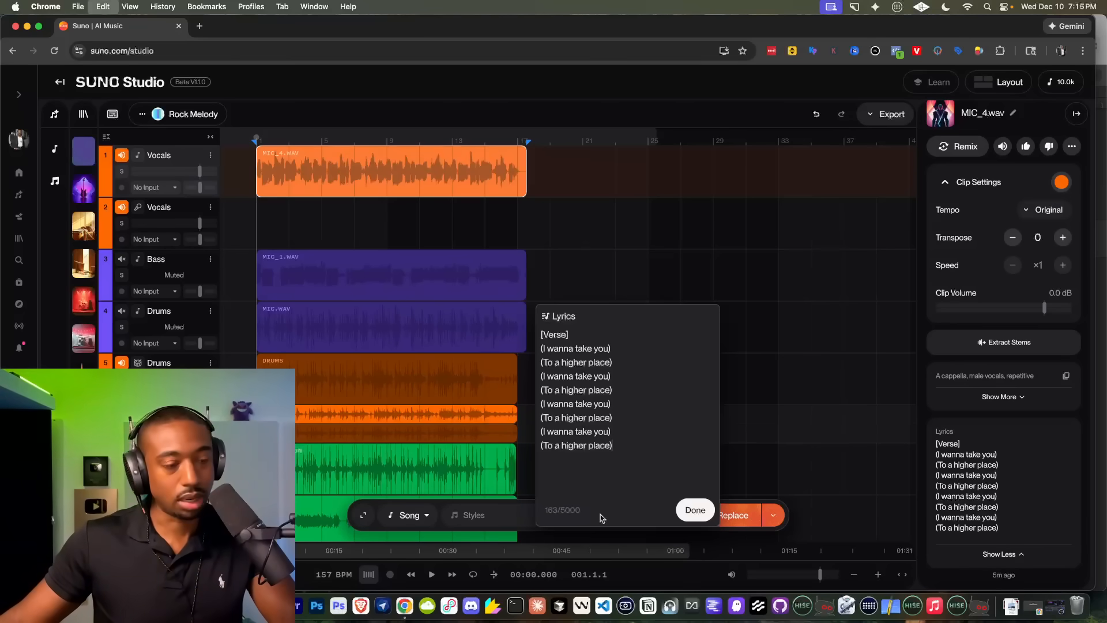
Step: Set the style to "alternative rock" and generate a Vocals part over the empty second track up to bar 17
left_click(484, 515)
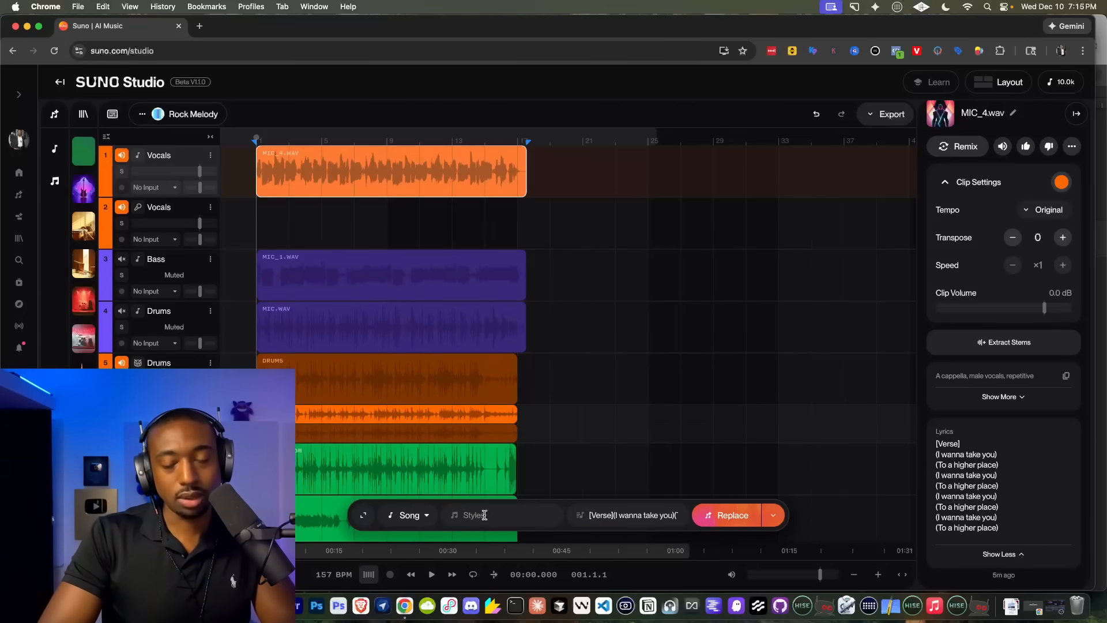
type("alternat")
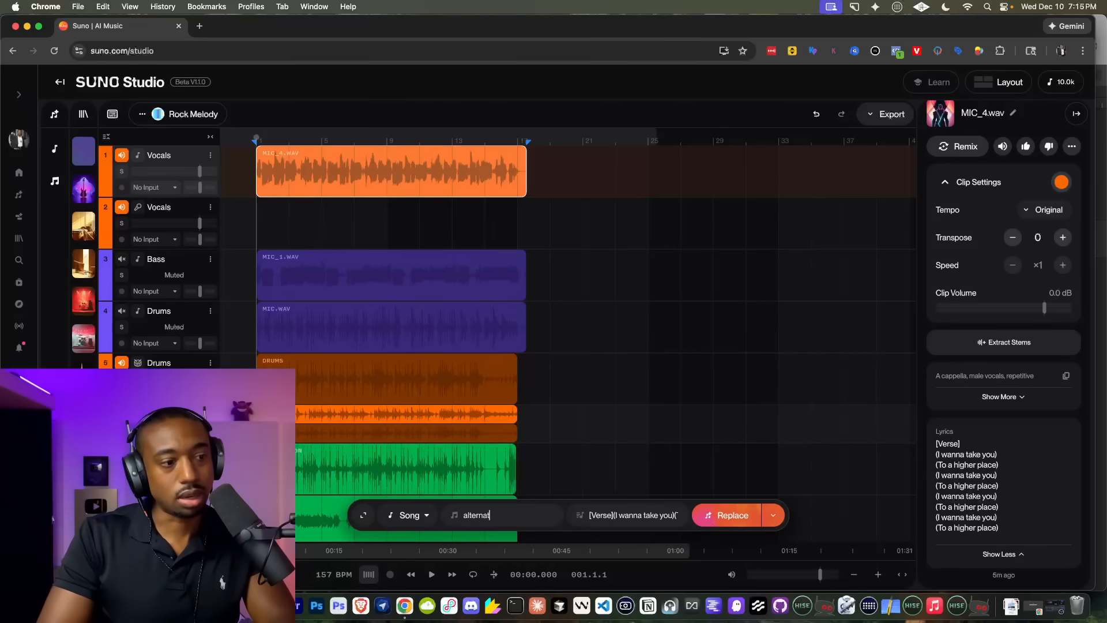
type("ive rock")
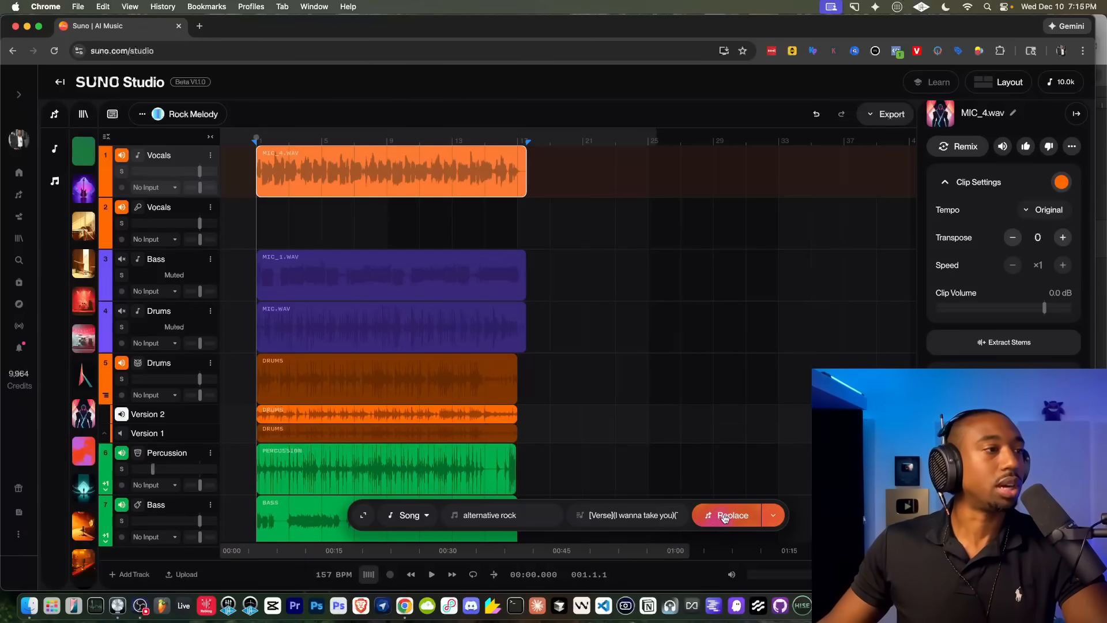
left_click_drag(515, 219, 258, 222)
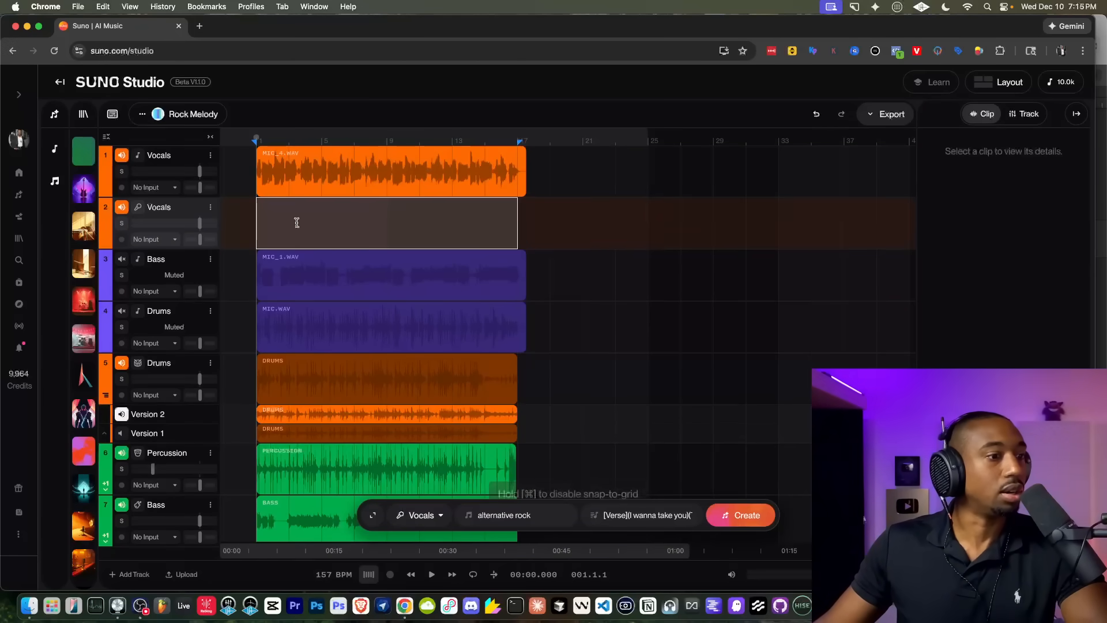
left_click(736, 520)
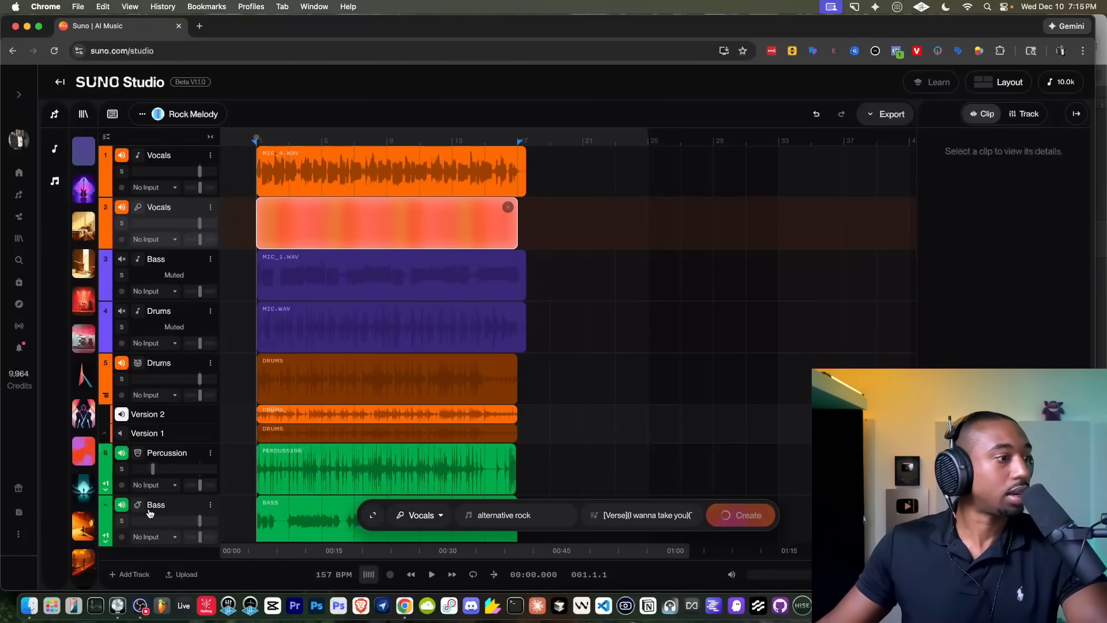
Step: Add another track below the generated Vocals and change the style to "grunge rock"
left_click(130, 575)
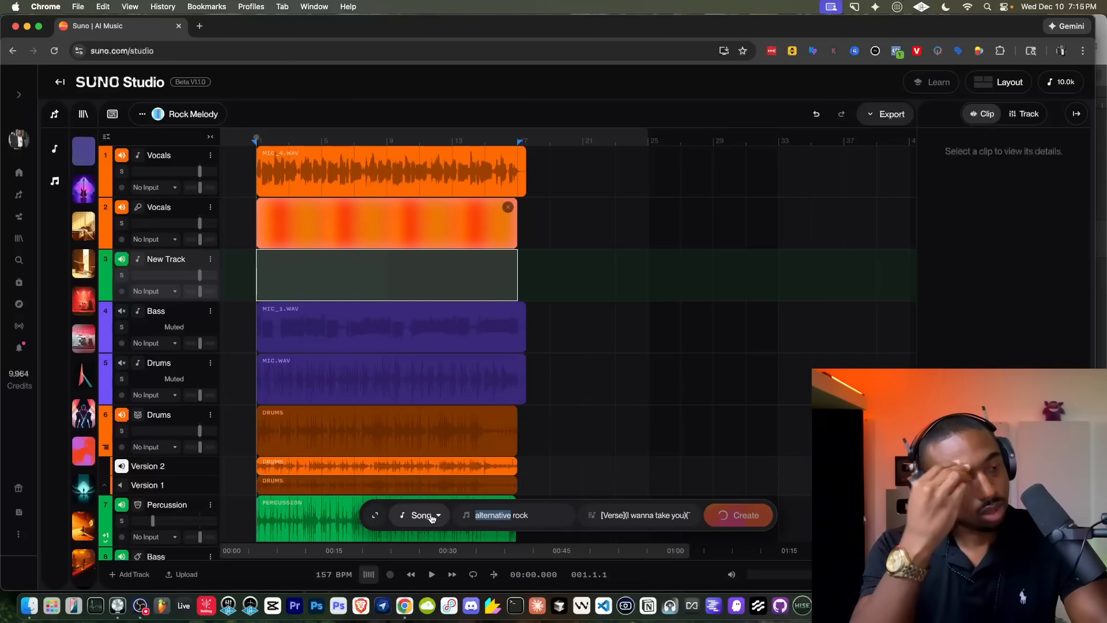
type("e")
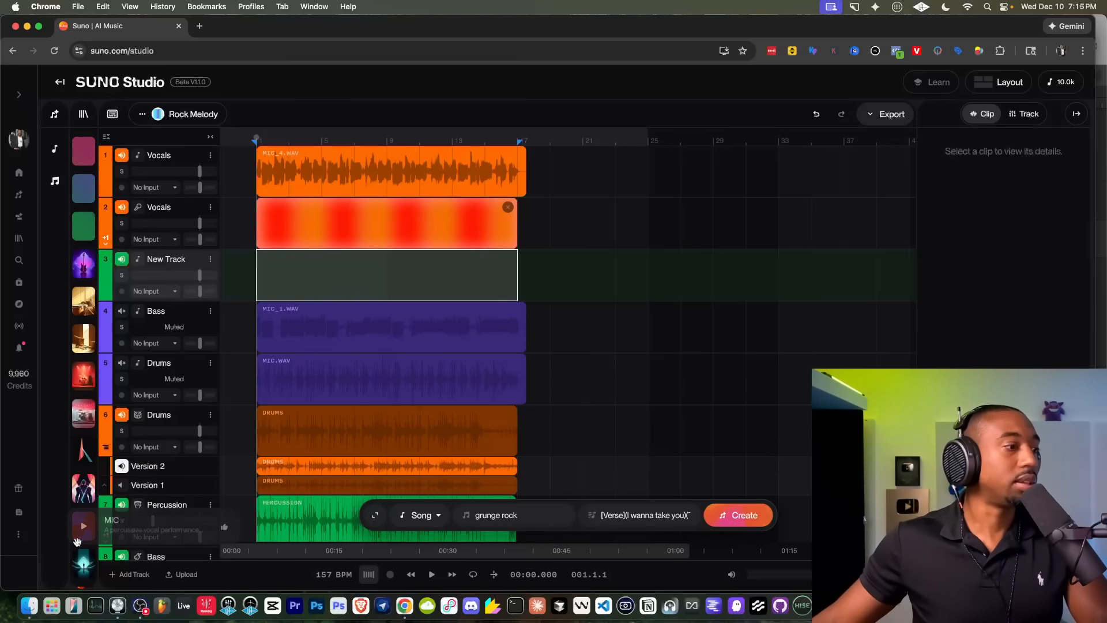
Step: Switch to Finder, open the Suno Studio folder and preview MIC_1.wav, MIC.wav and MIC_3.wav in its Rock folder
left_click(29, 606)
double_click(728, 213)
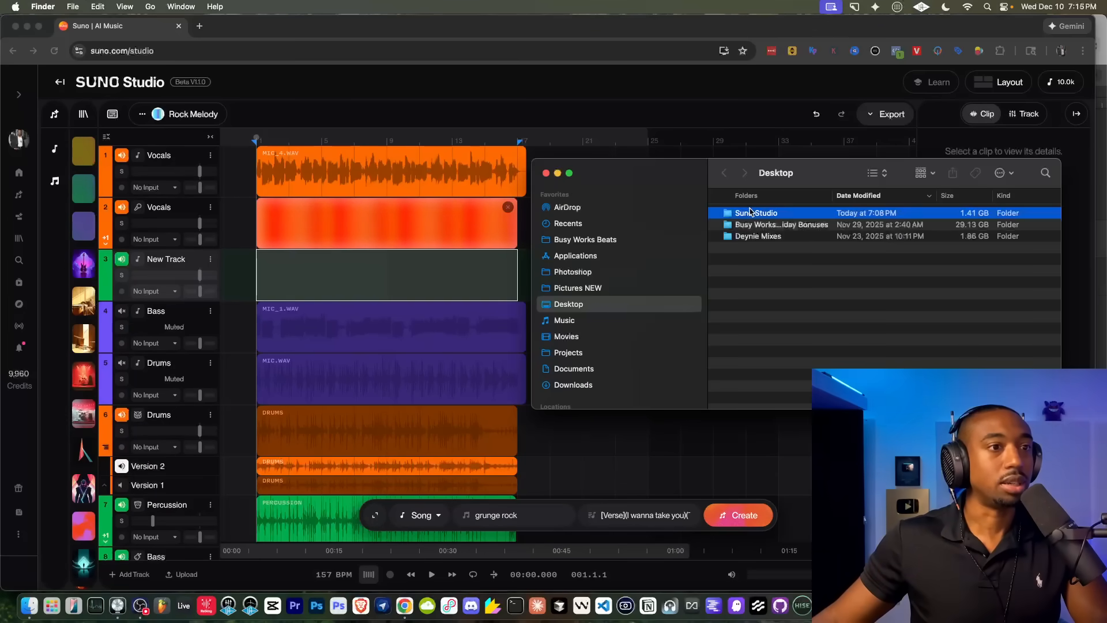
left_click(749, 295)
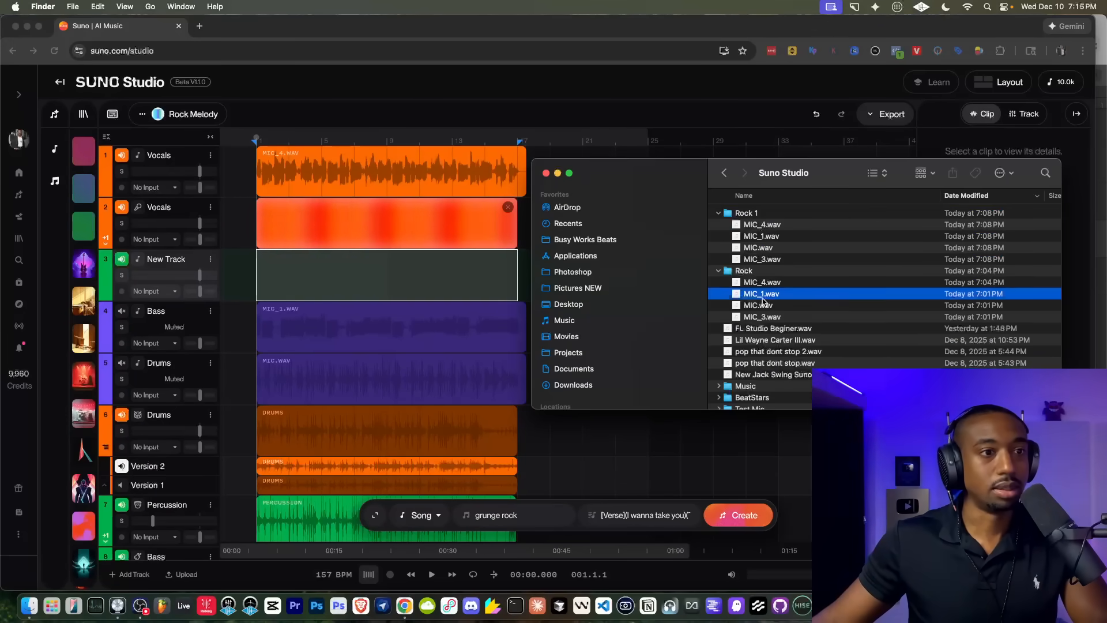
key("space")
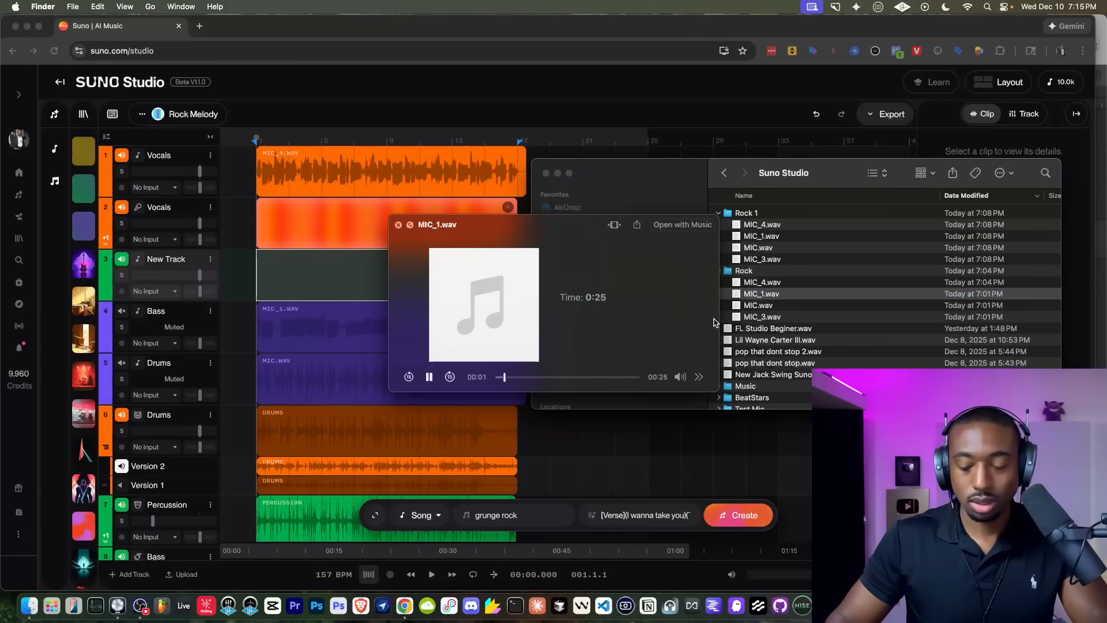
key("Down")
key("Down")
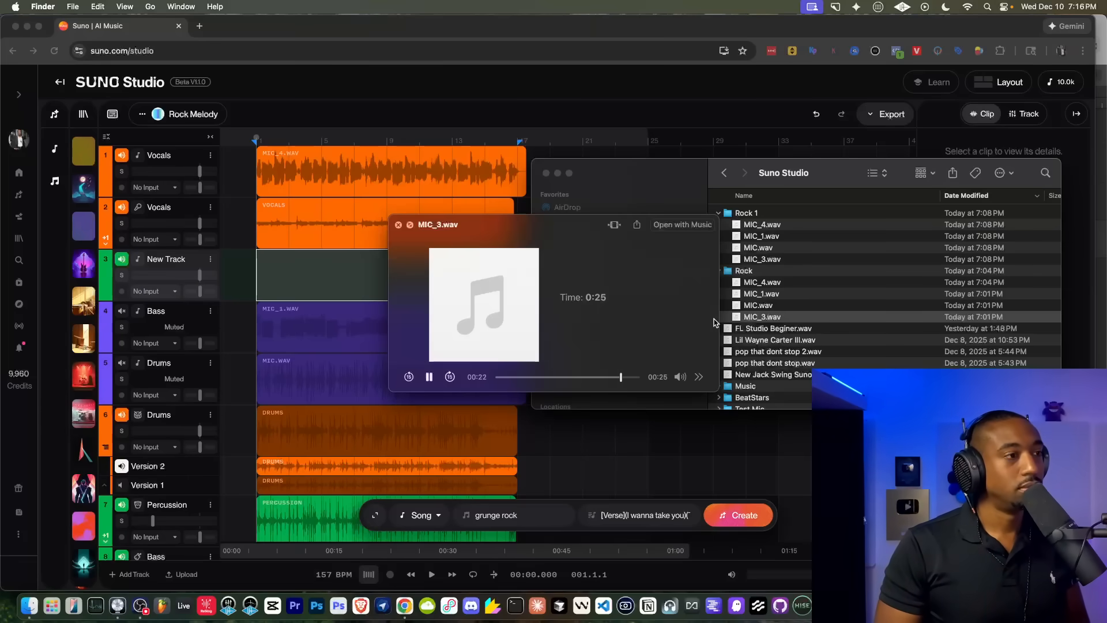
key("space")
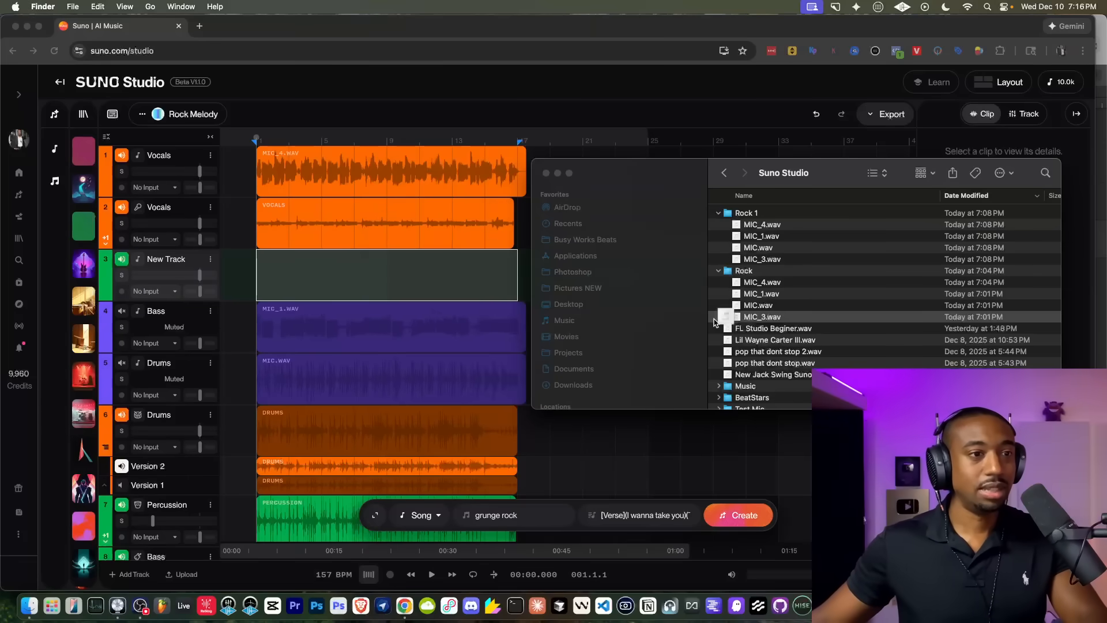
left_click(559, 173)
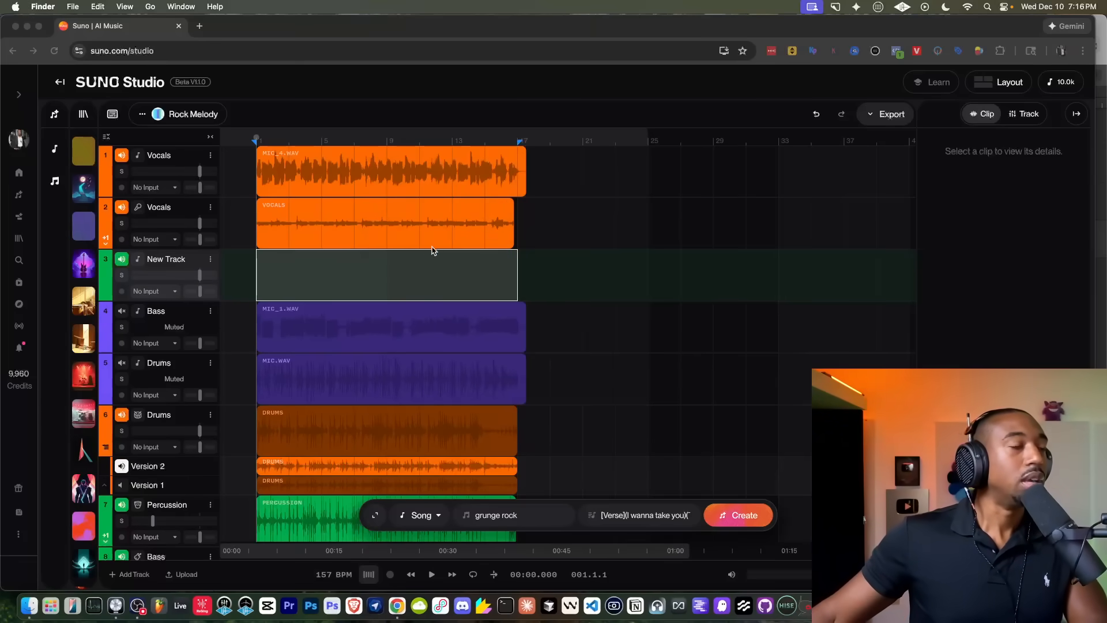
Step: Mute the recorded Vocals track and play the generated Vocals in the mix
left_click(362, 217)
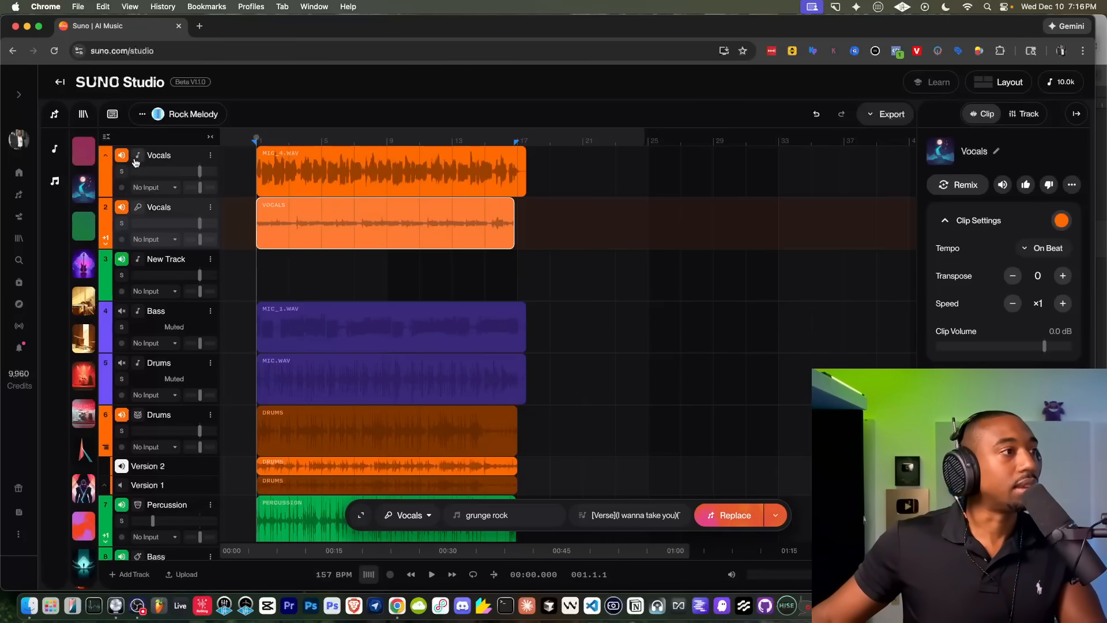
left_click(122, 154)
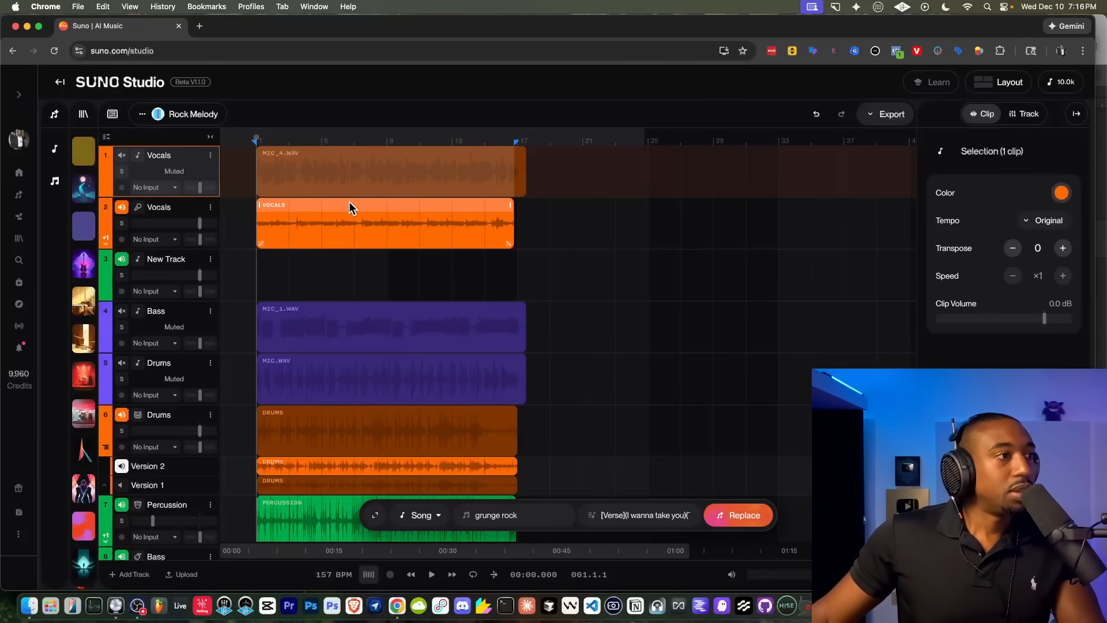
key("space")
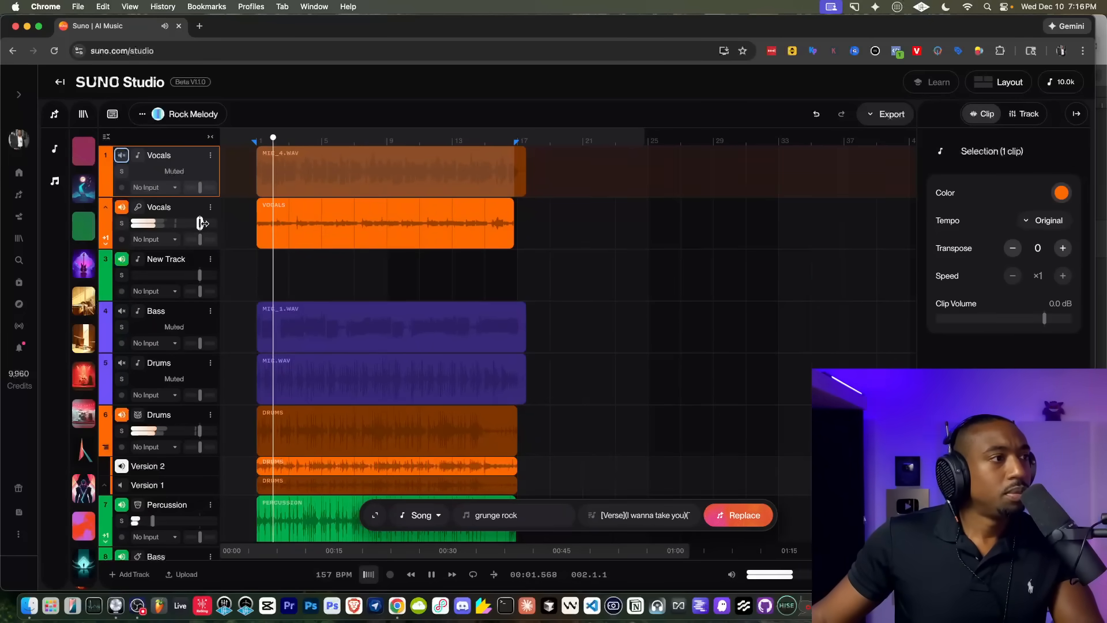
key("space")
scroll(259, 219, "up", 2)
scroll(259, 219, "up", 5)
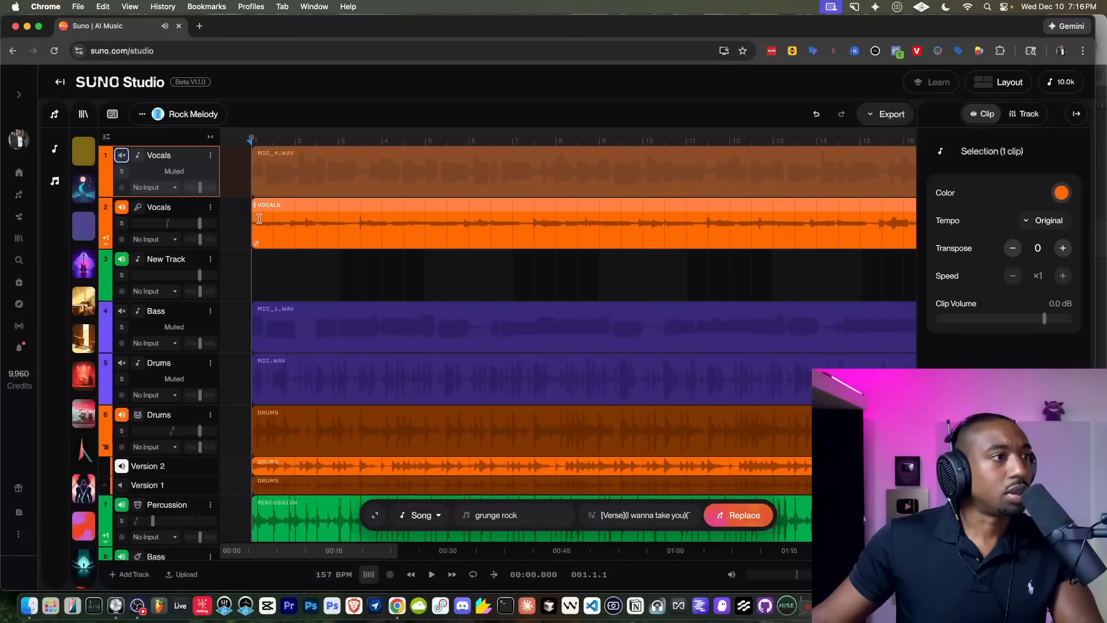
Step: Unmute the recorded Vocals track and play it against the generated Vocals to compare their timing
key("space")
left_click(122, 156)
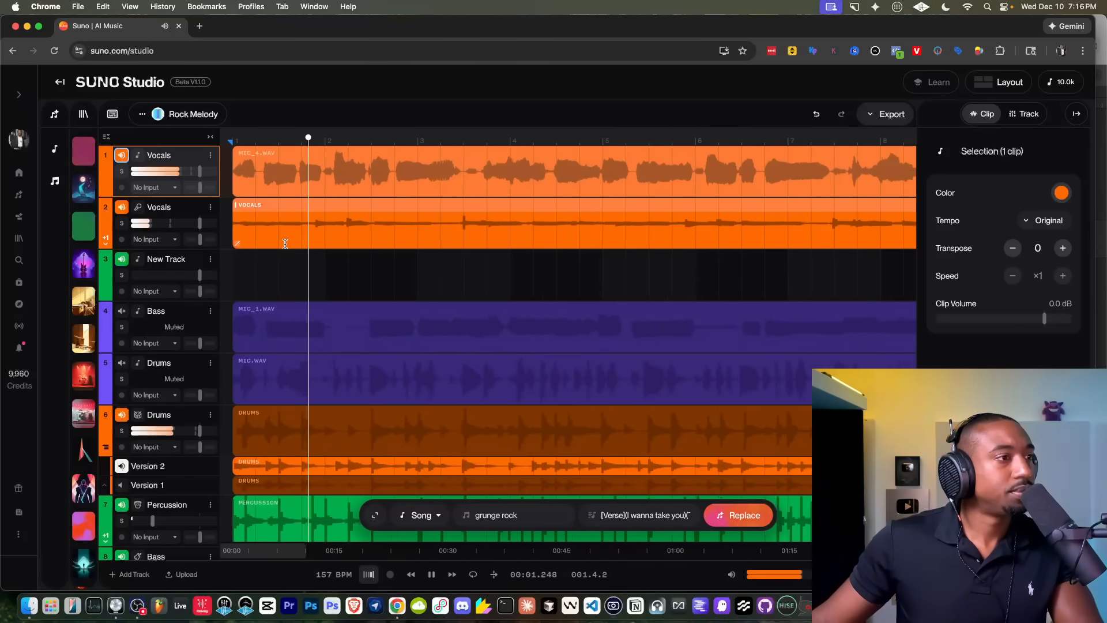
scroll(316, 203, "up", 3)
key("space")
scroll(321, 209, "up", 3)
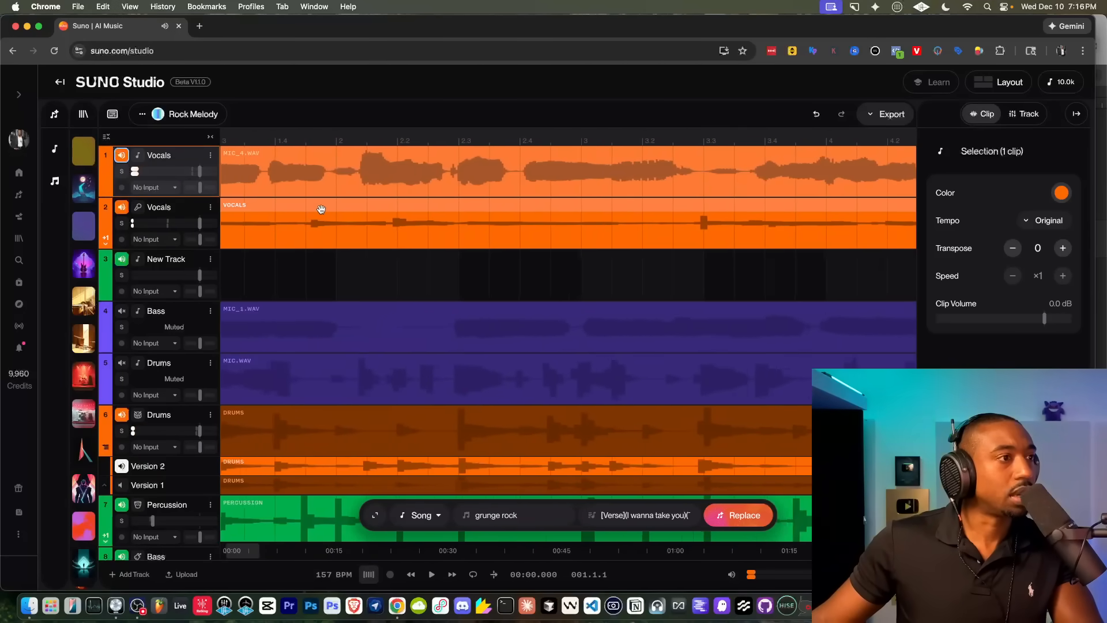
Step: Shift the generated Vocals clip about 0.34 s later to line it up with the recorded Vocals, playing both to check
left_click(346, 211)
key("space")
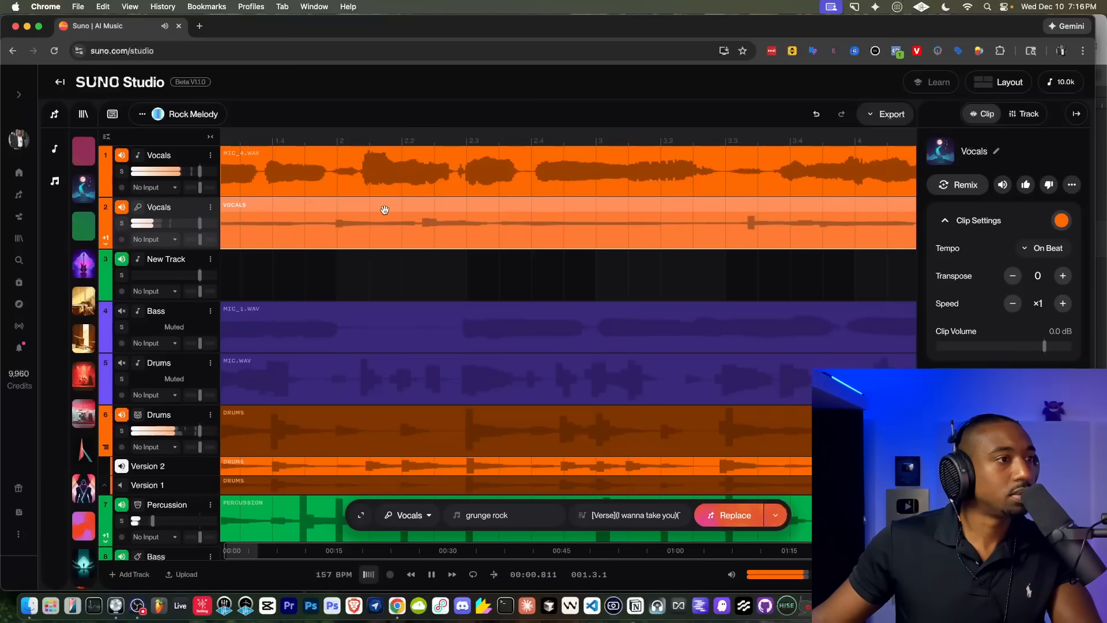
key("space")
scroll(398, 210, "up", 2)
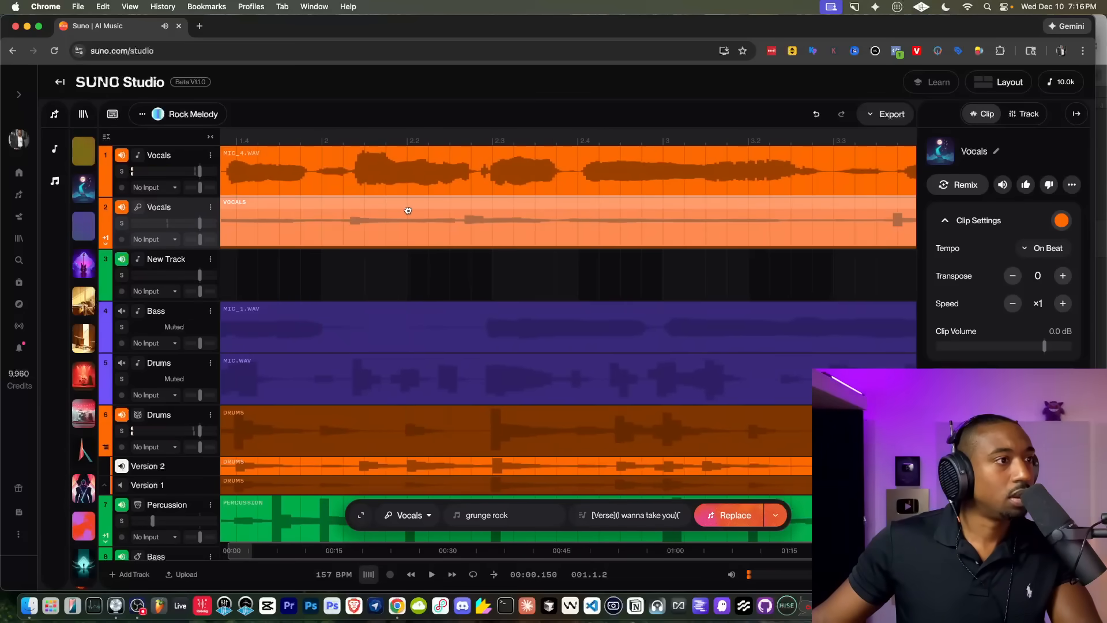
left_click(410, 210)
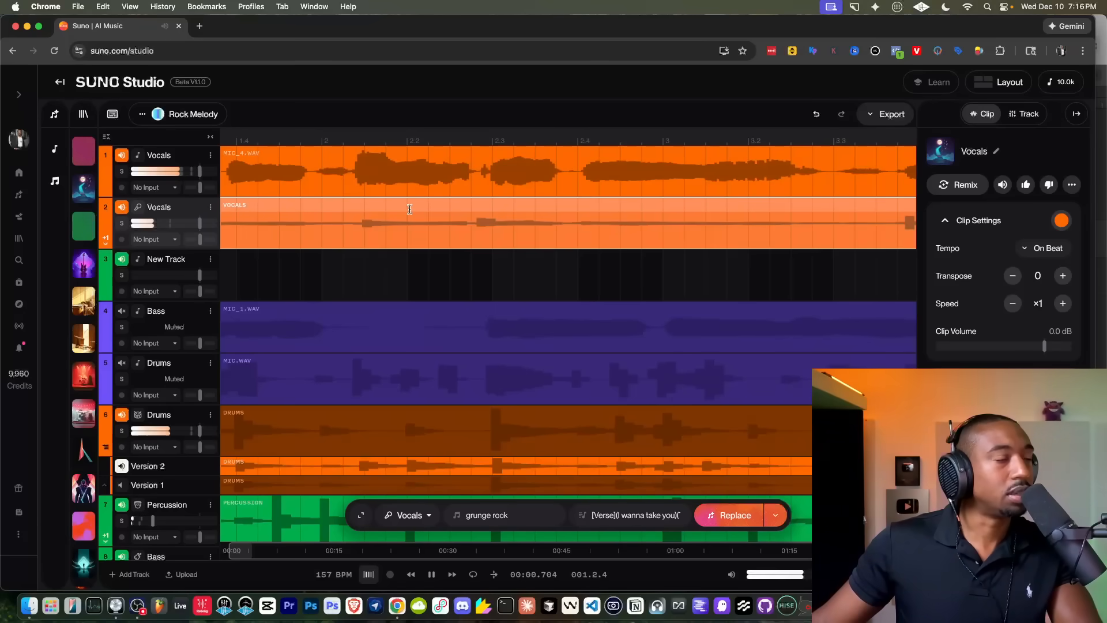
scroll(376, 211, "down", 2)
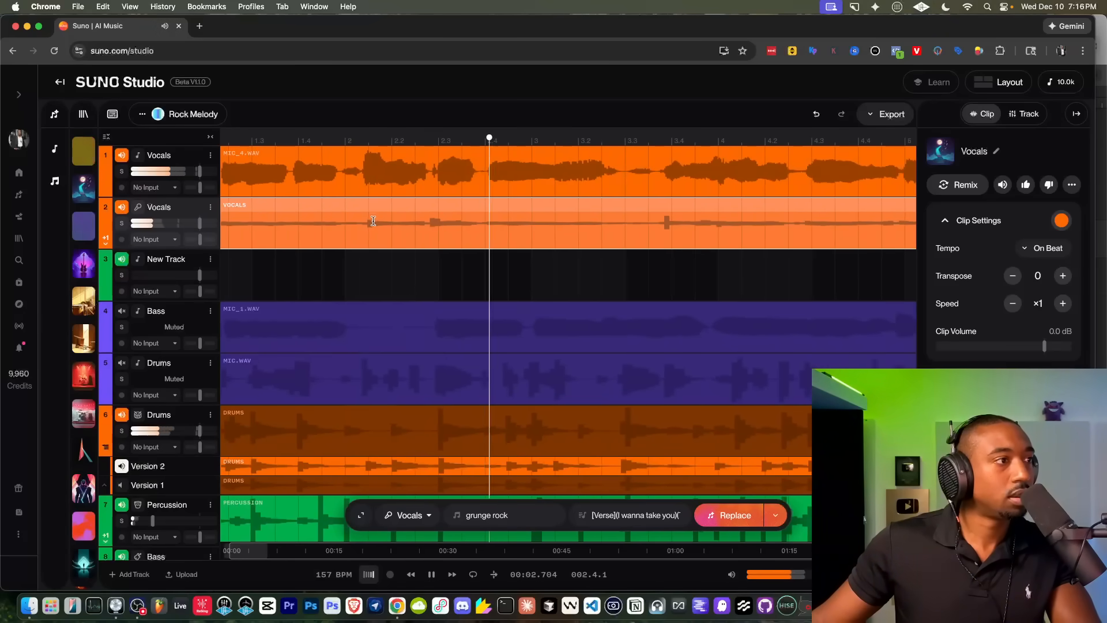
Step: Mute the recorded Vocals track, raise the generated Vocals track's volume slightly and play the mix from the start
left_click(121, 156)
scroll(381, 242, "down", 2)
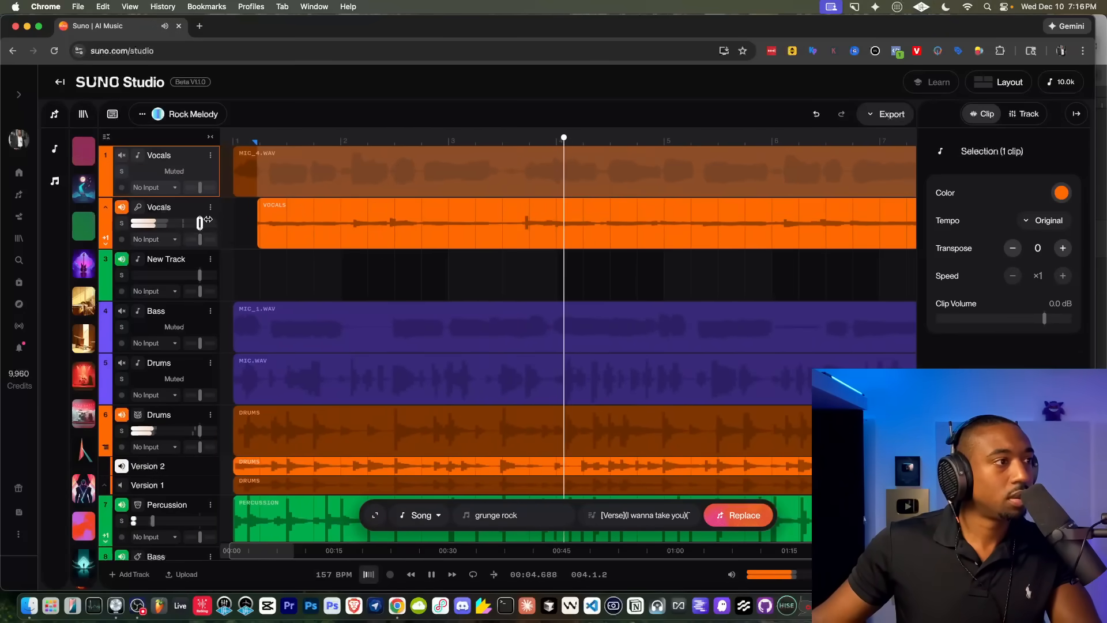
scroll(381, 242, "down", 3)
key("space")
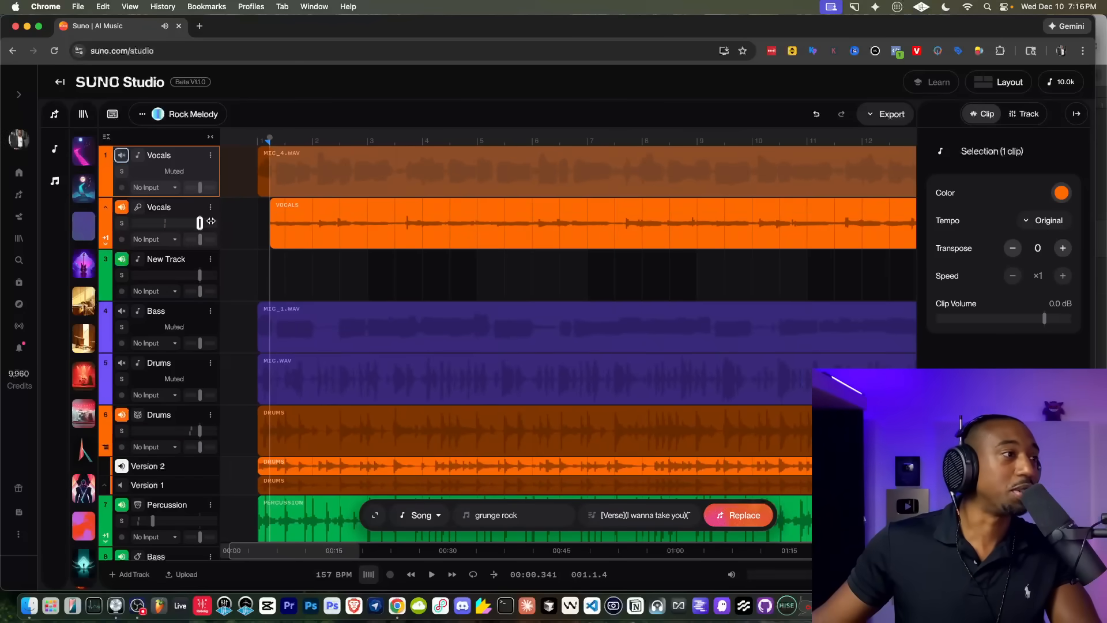
left_click_drag(200, 224, 202, 223)
key("space")
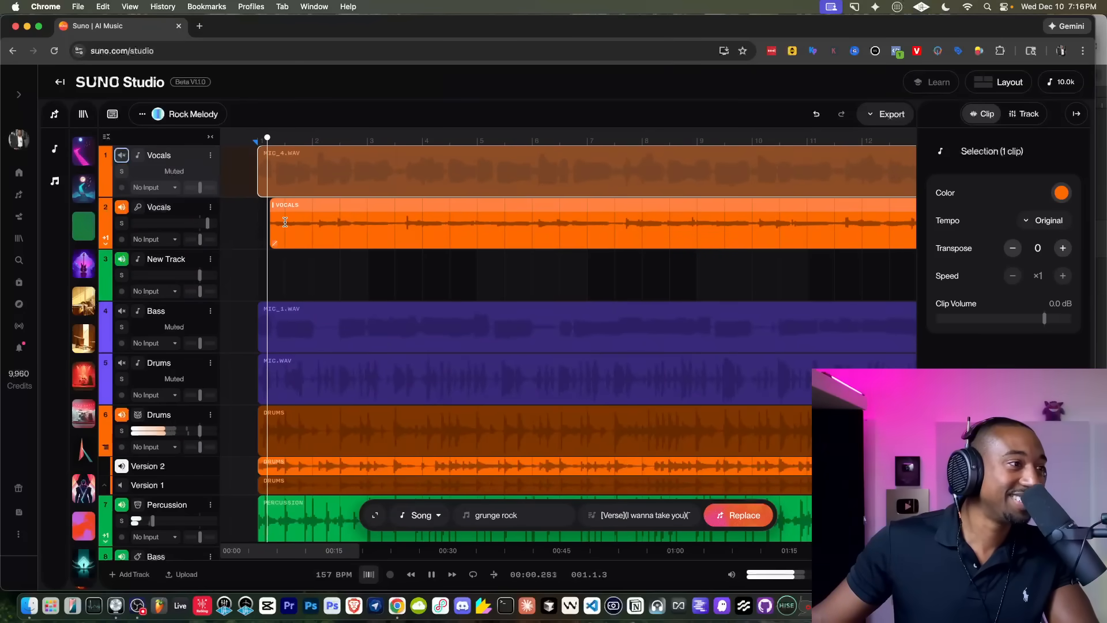
Step: Listen to the first part of the mix with the generated Vocals, keeping the whole arrangement in view, and stop playback
scroll(309, 232, "down", 3)
scroll(310, 232, "down", 2)
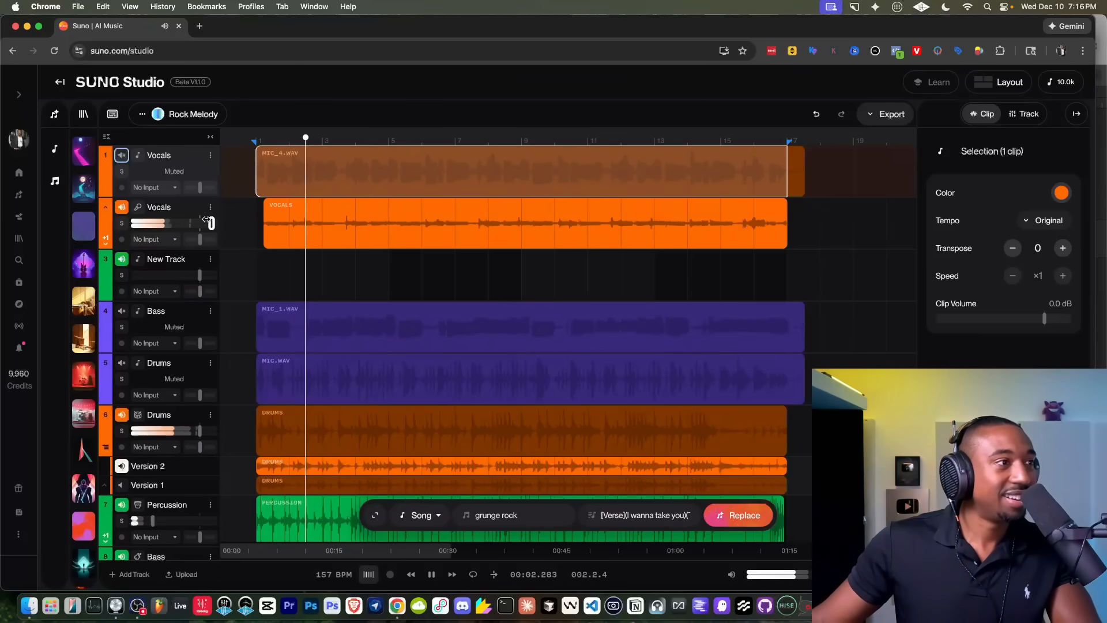
scroll(384, 228, "down", 2)
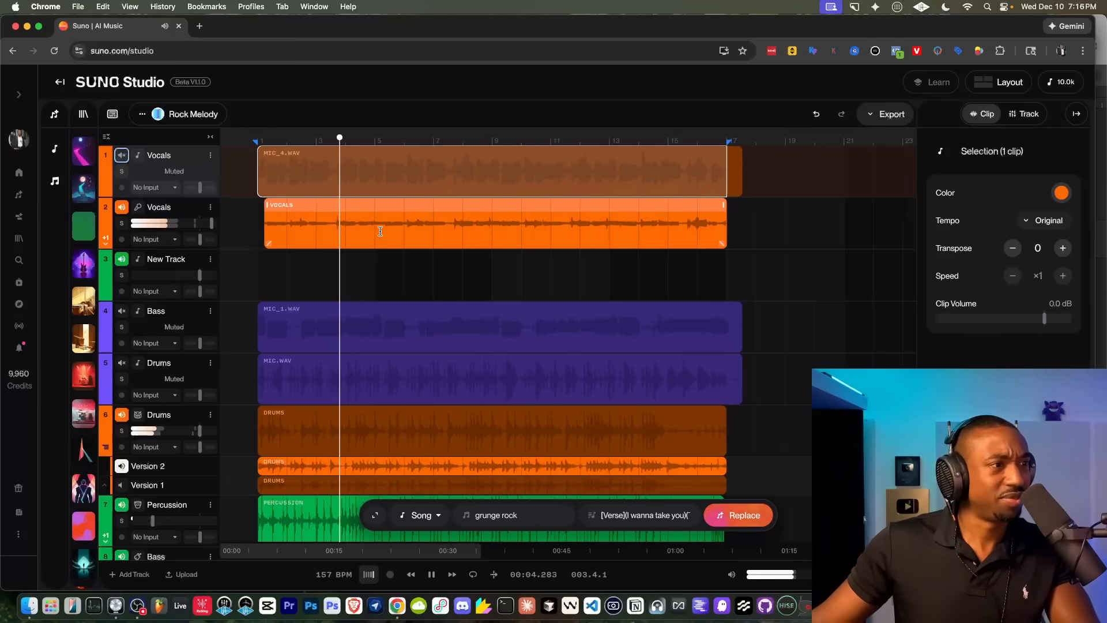
mouse_move(212, 223)
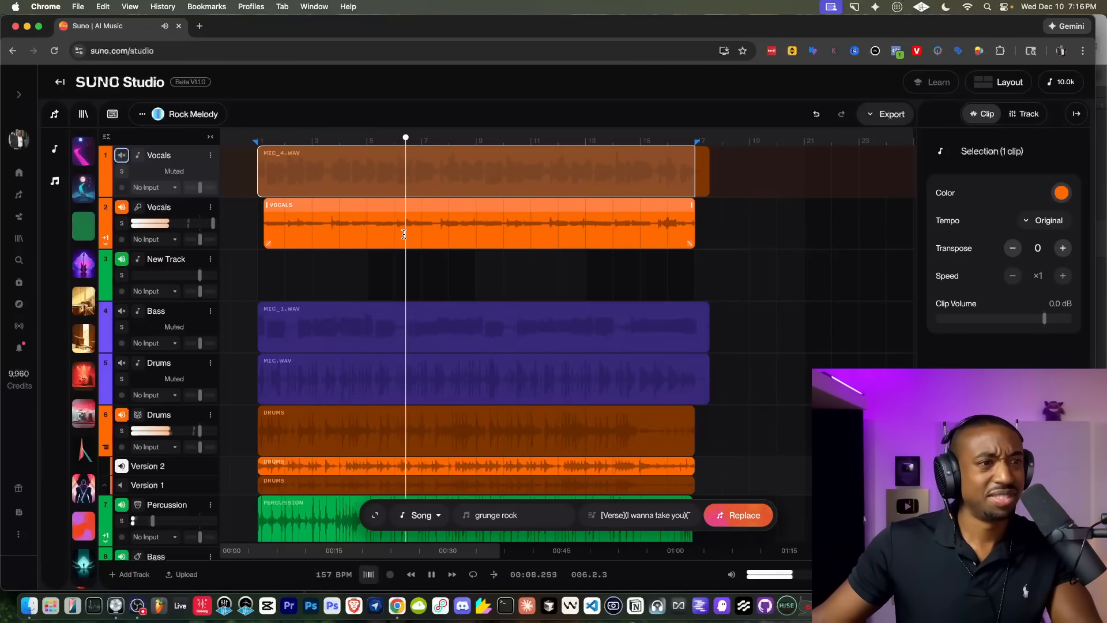
scroll(403, 234, "down", 1)
scroll(404, 235, "up", 1)
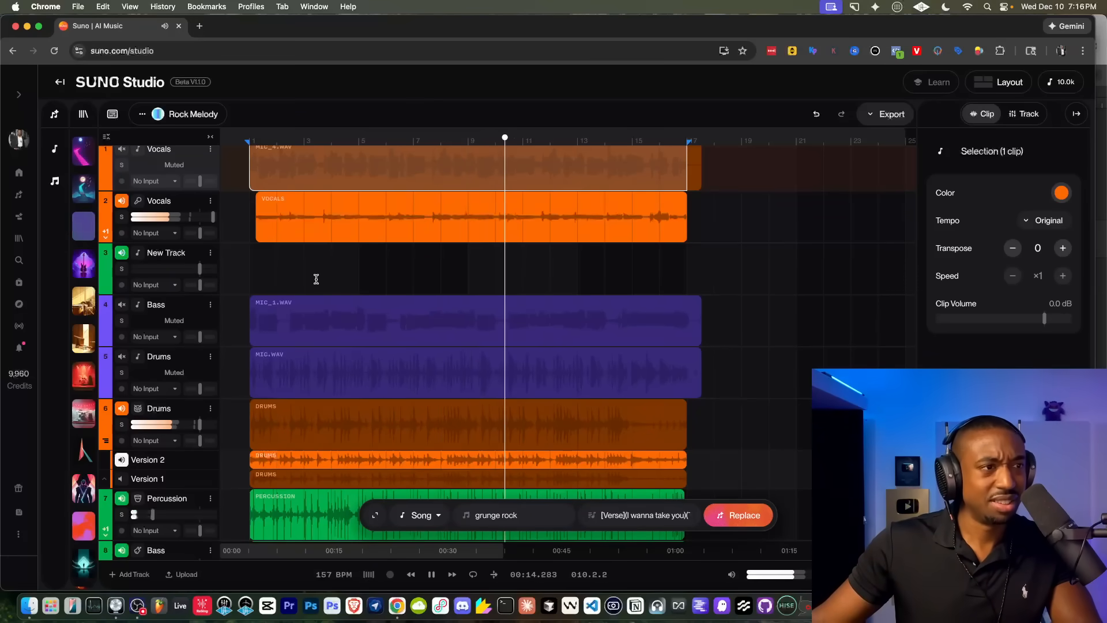
scroll(323, 274, "right", 2)
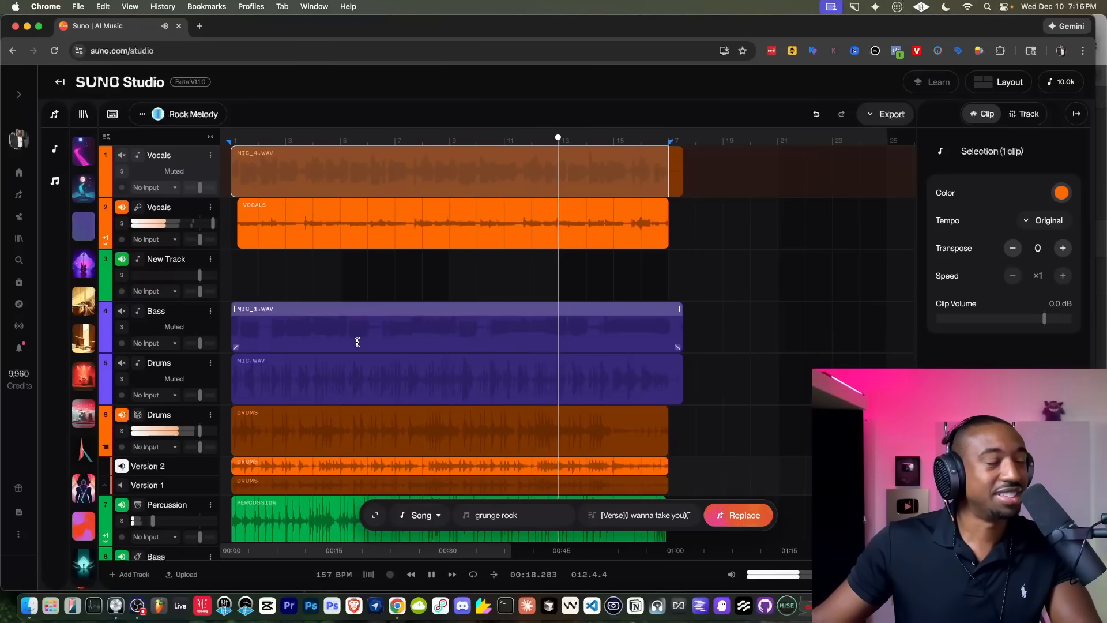
key("space")
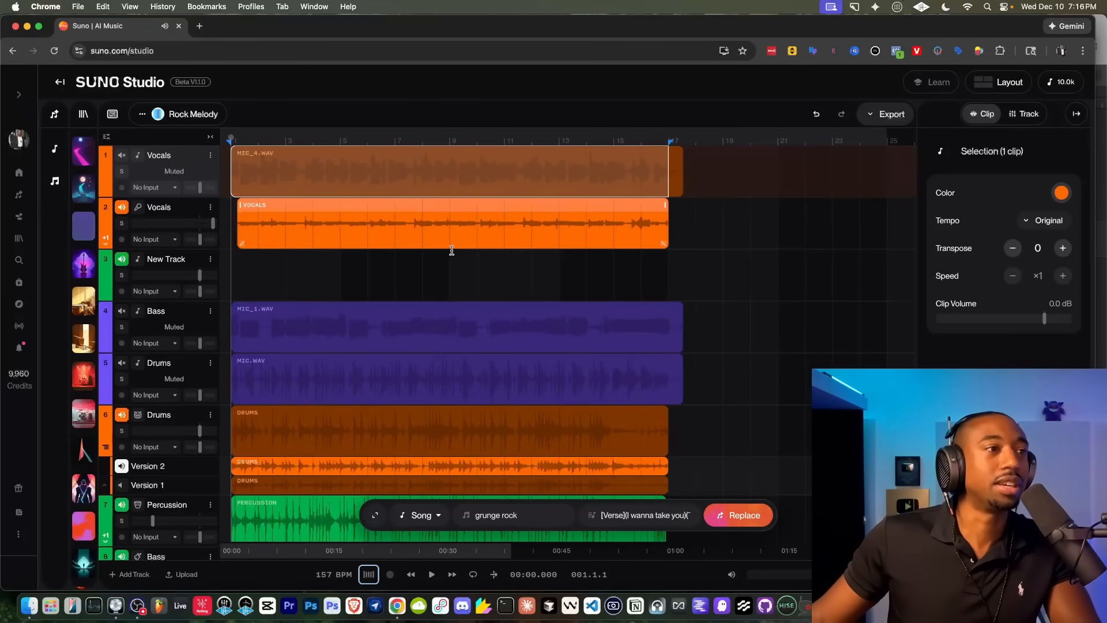
Step: Play the mix from about bar 8 through to about bar 17 to listen to the second half, and stop playback
left_click(436, 265)
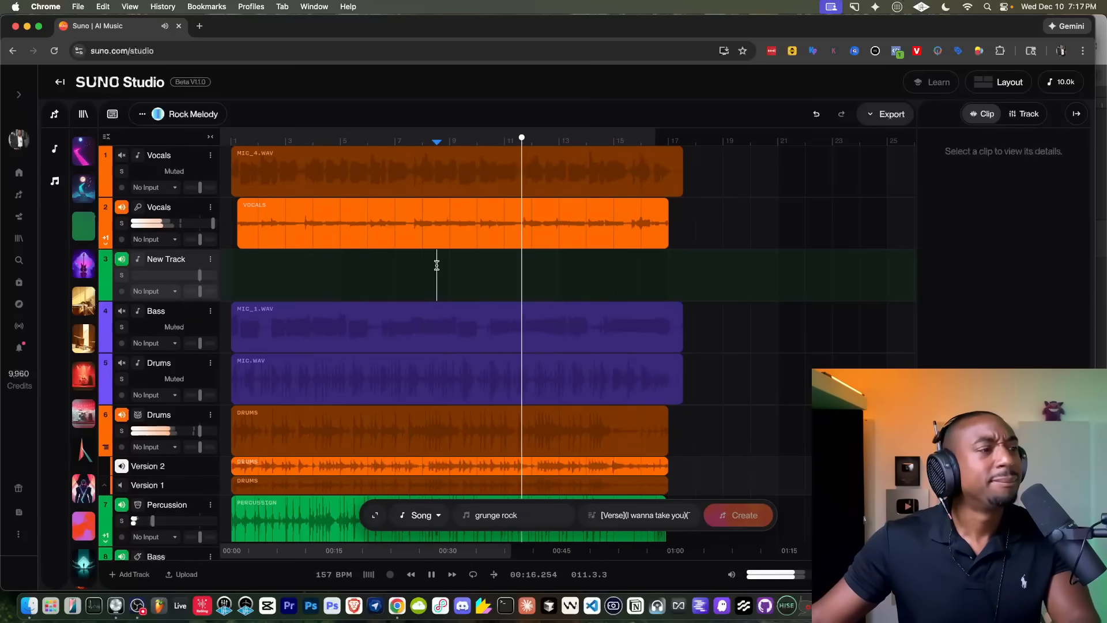
scroll(437, 265, "down", 5)
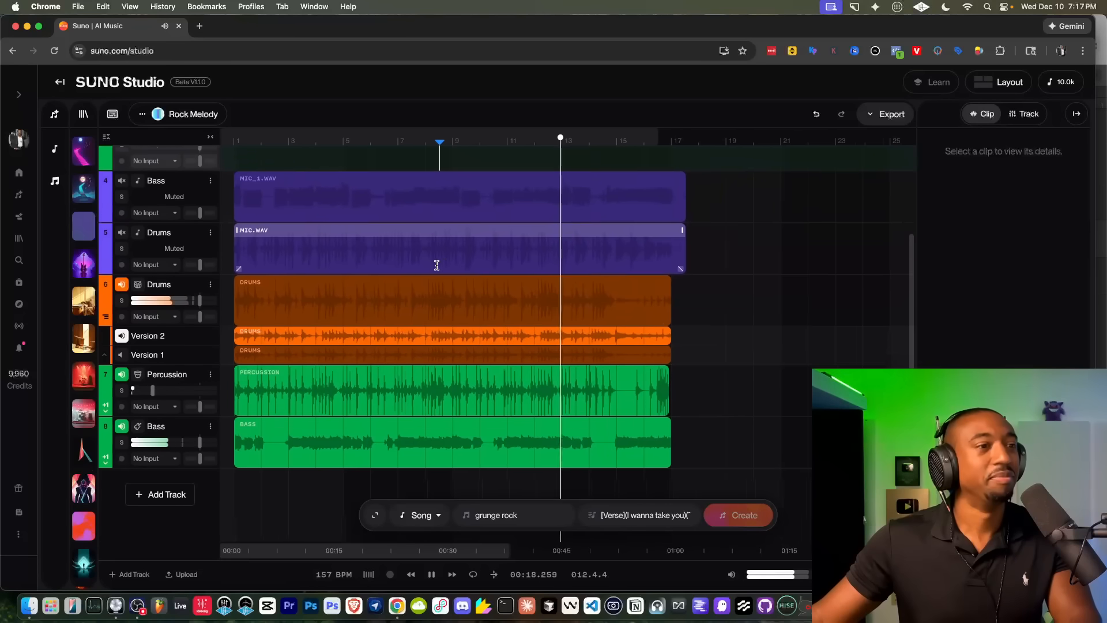
scroll(436, 265, "up", 4)
scroll(437, 265, "right", 1)
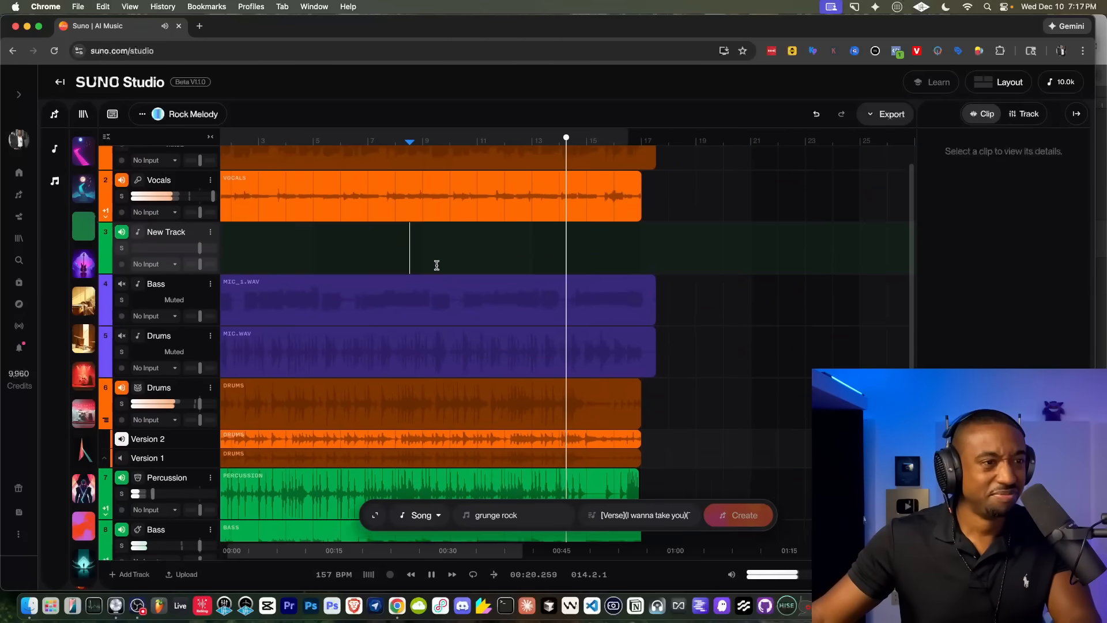
scroll(436, 265, "up", 1)
scroll(436, 265, "right", 1)
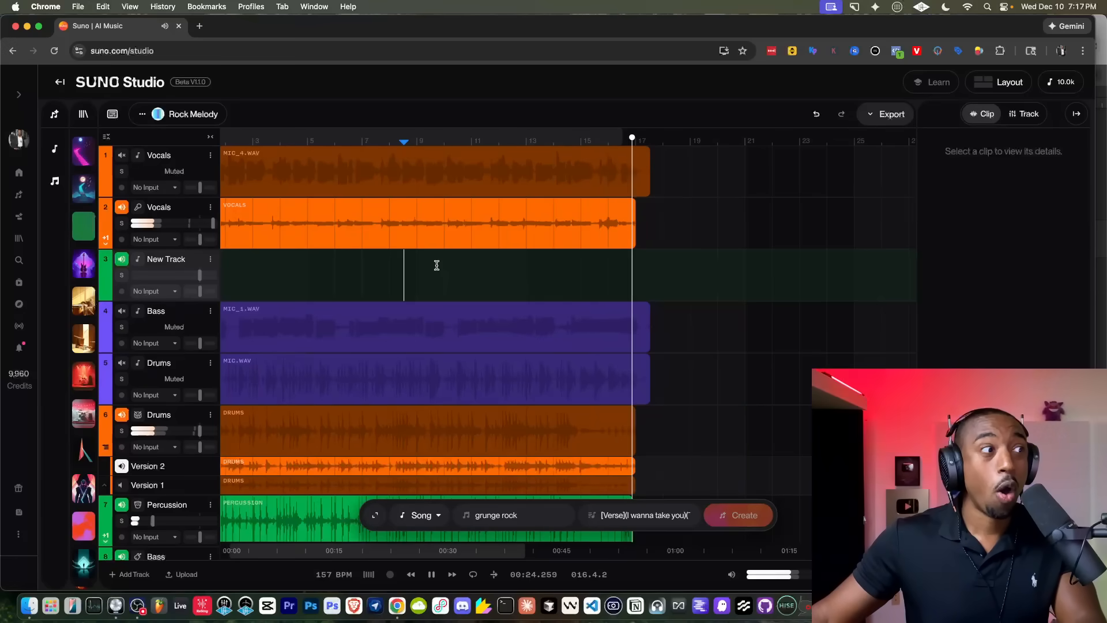
key("space")
Step: Show the generated Vocals track's takes and audition Version 2 from the start with the track volume slightly lowered
left_click(106, 240)
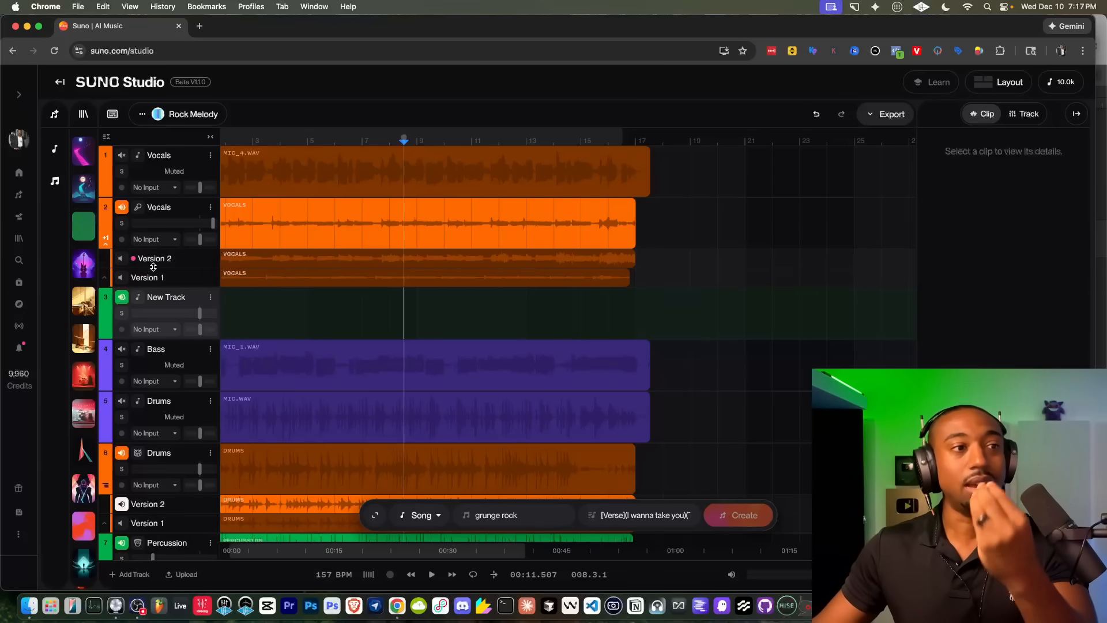
left_click(121, 260)
scroll(258, 228, "left", 2)
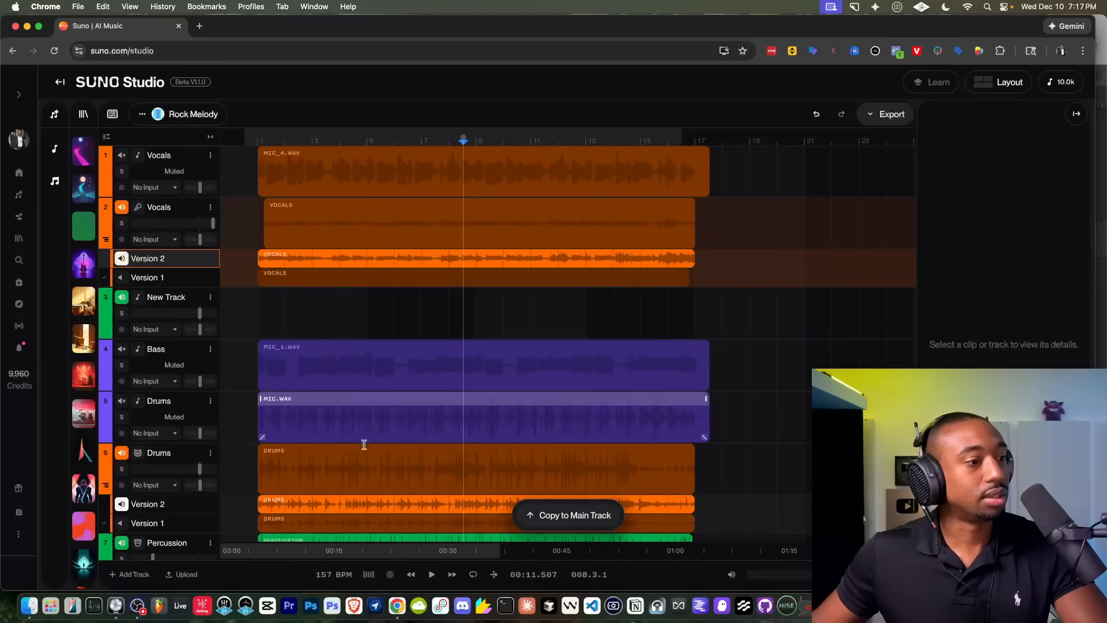
left_click(412, 573)
key("space")
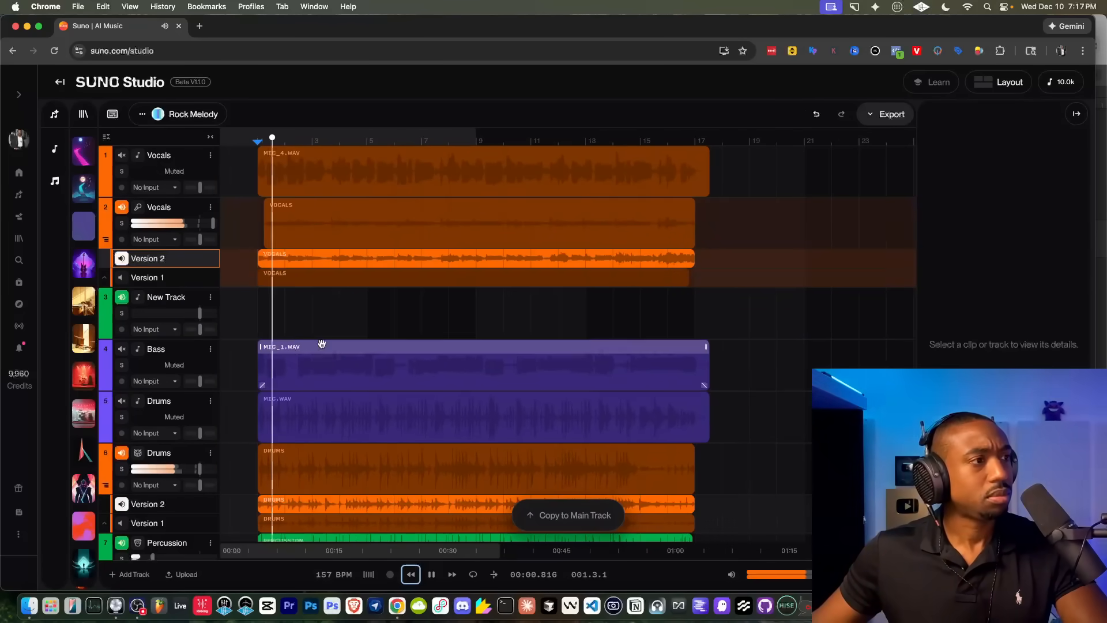
left_click_drag(211, 223, 206, 223)
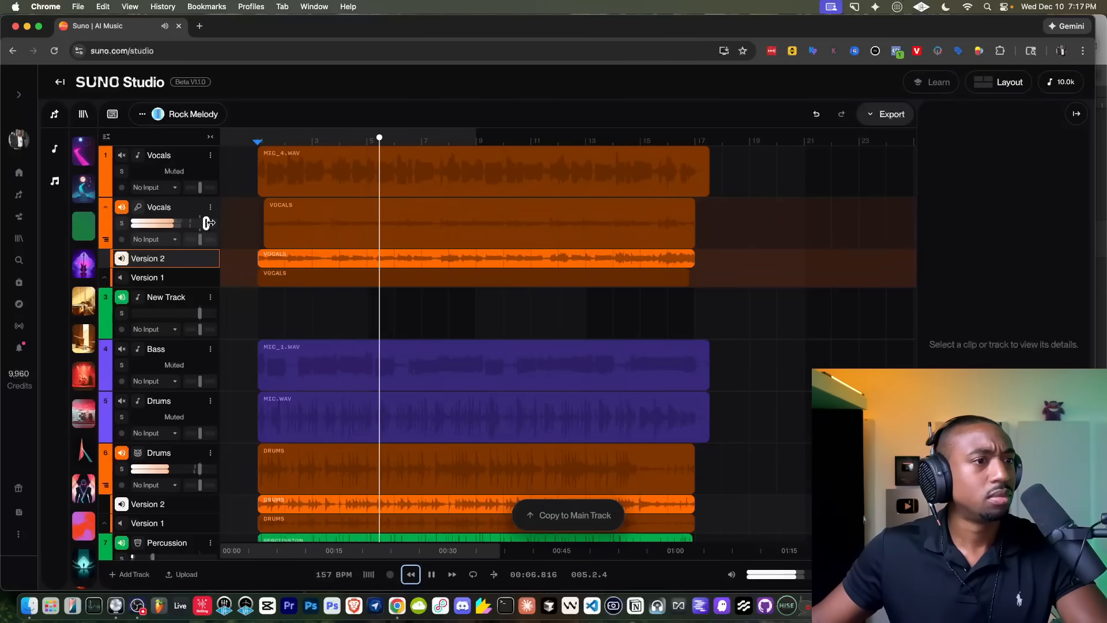
scroll(303, 304, "down", 1)
scroll(303, 304, "down", 5)
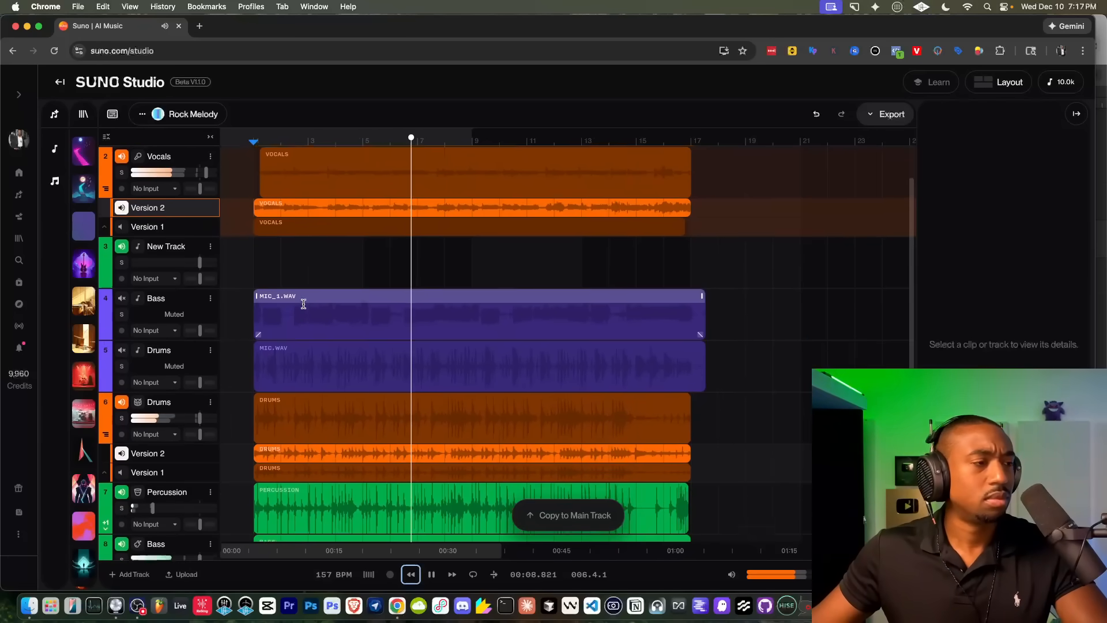
scroll(303, 303, "up", 5)
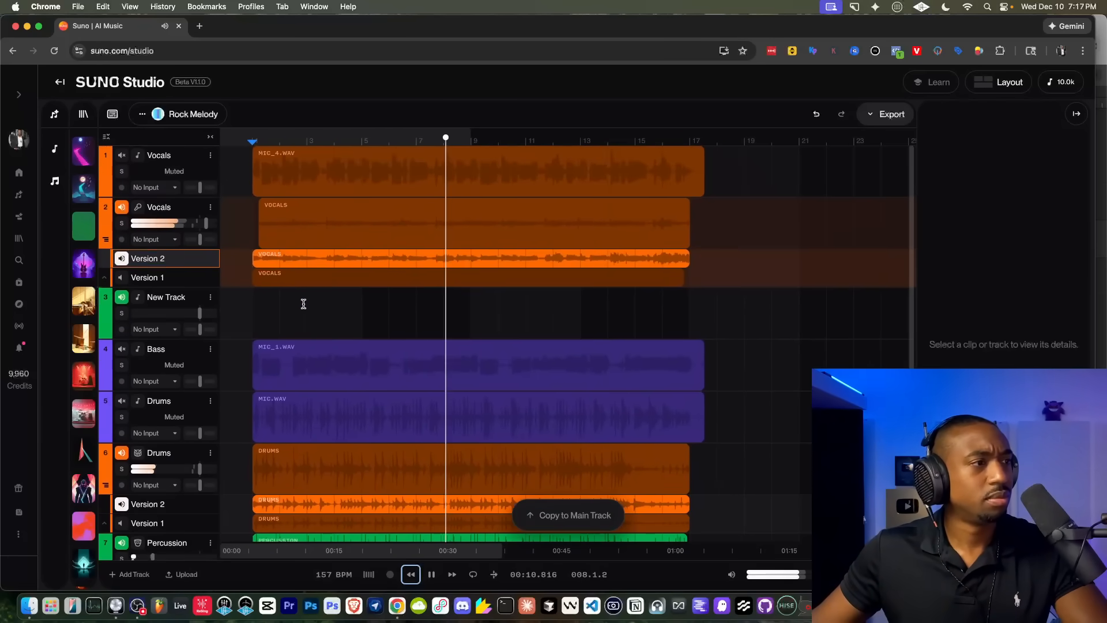
key("space")
Step: Select Version 1, return to the main generated Vocals clip and set its track volume to +9.60 dB while playing the mix
left_click(121, 278)
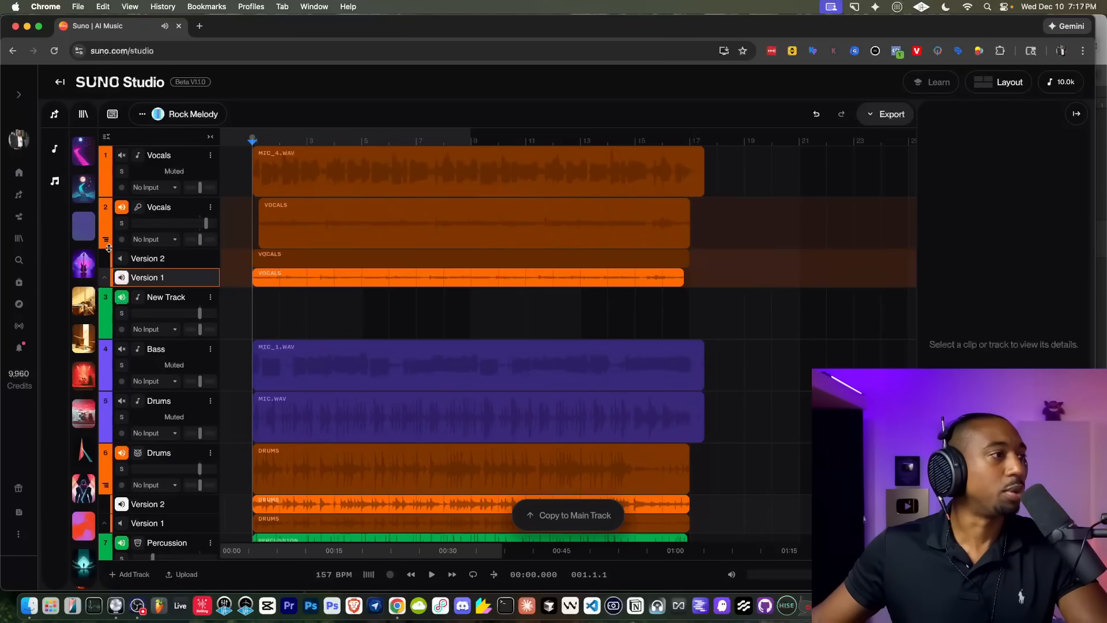
left_click(104, 278)
key("space")
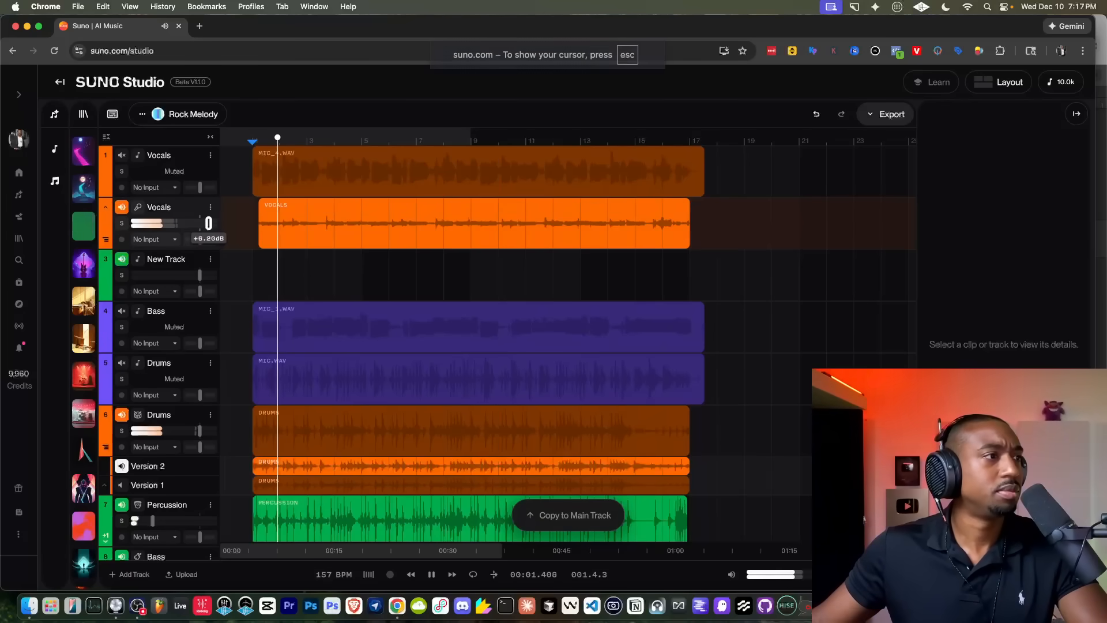
double_click(205, 224)
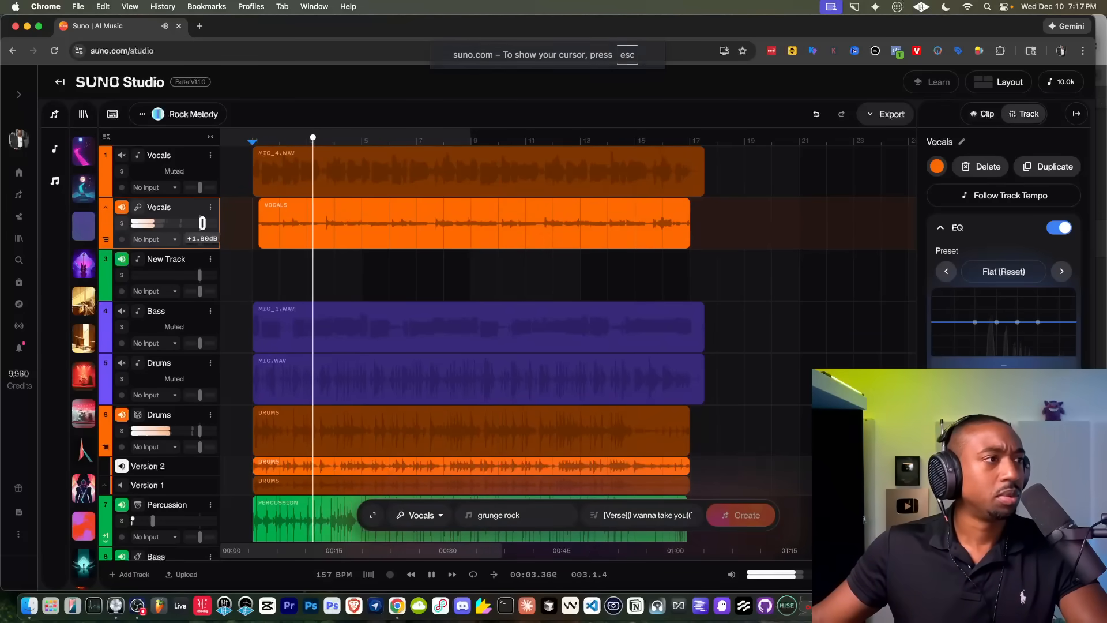
key("space")
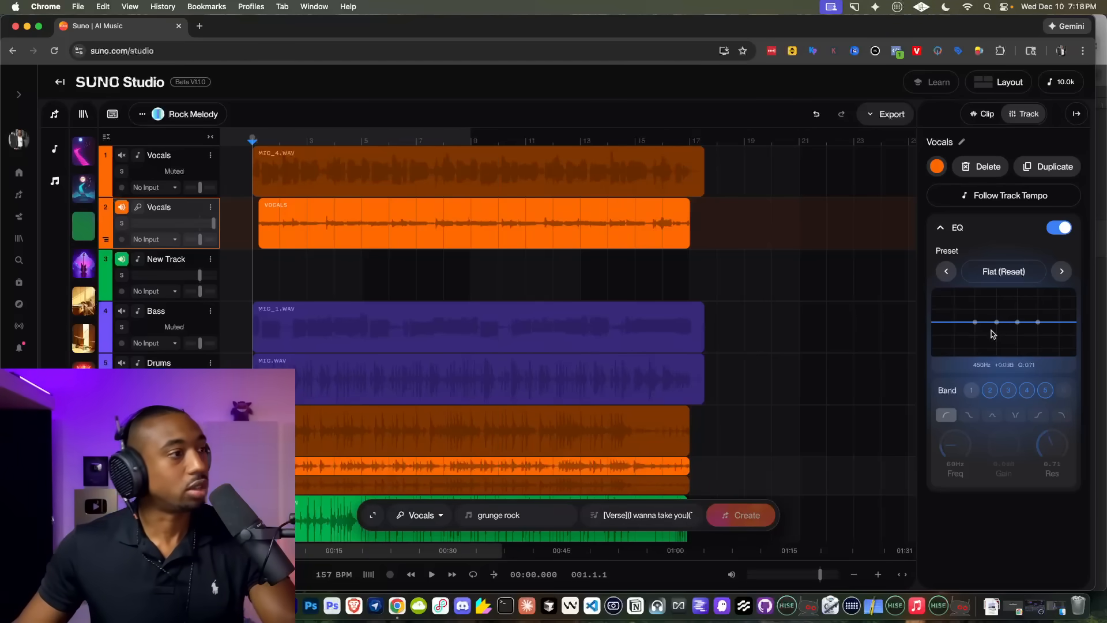
Step: Play the mix from the start again and delete the empty New Track below the generated Vocals
scroll(712, 341, "down", 2)
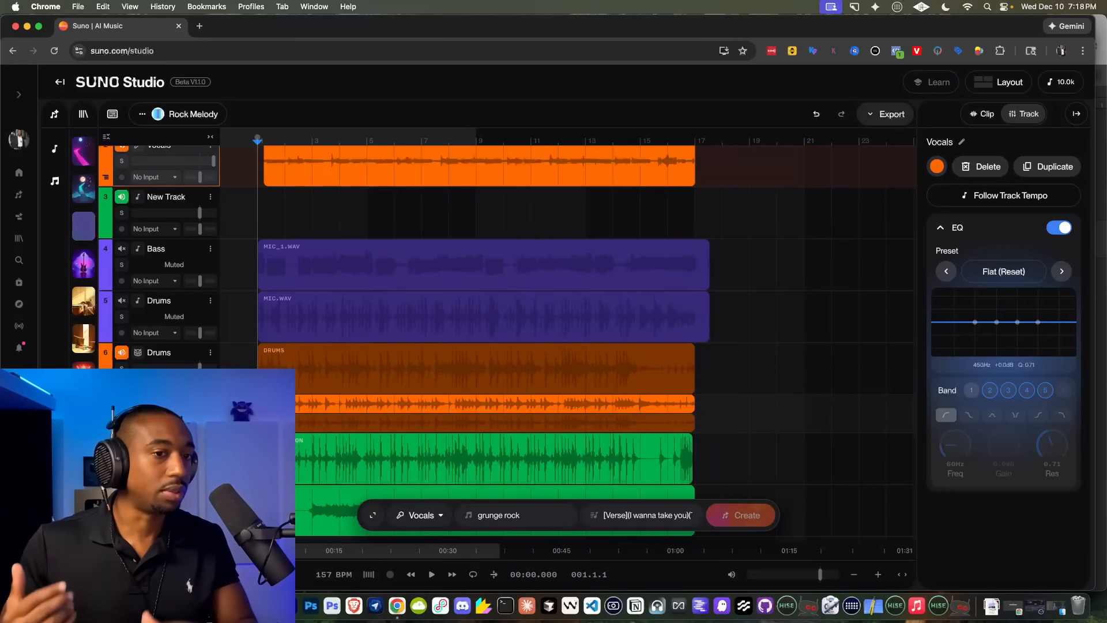
key("space")
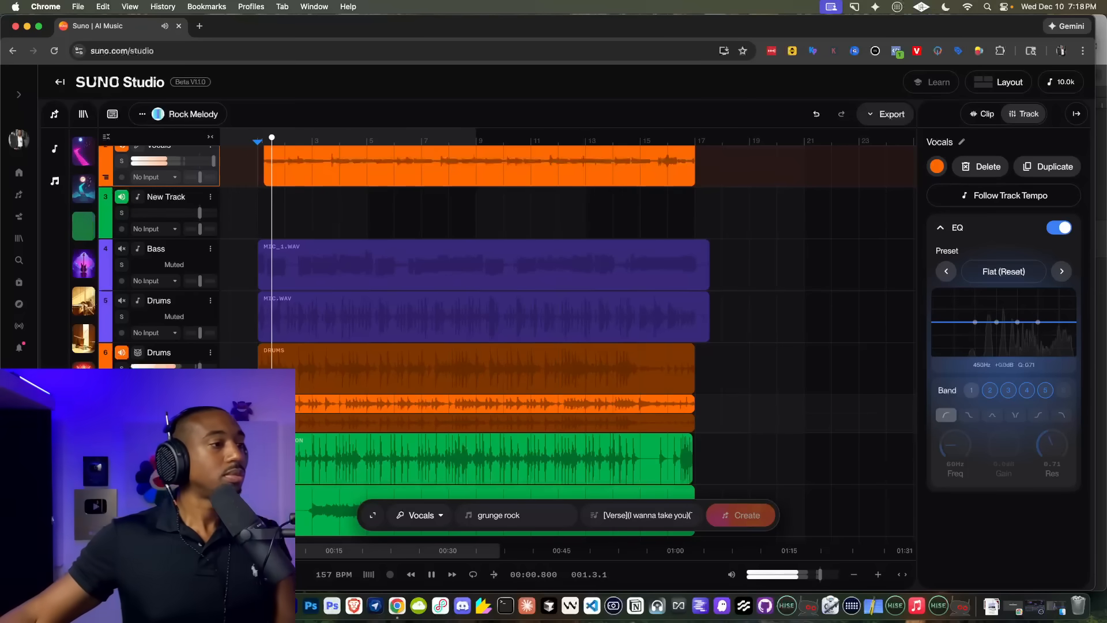
scroll(393, 363, "down", 1)
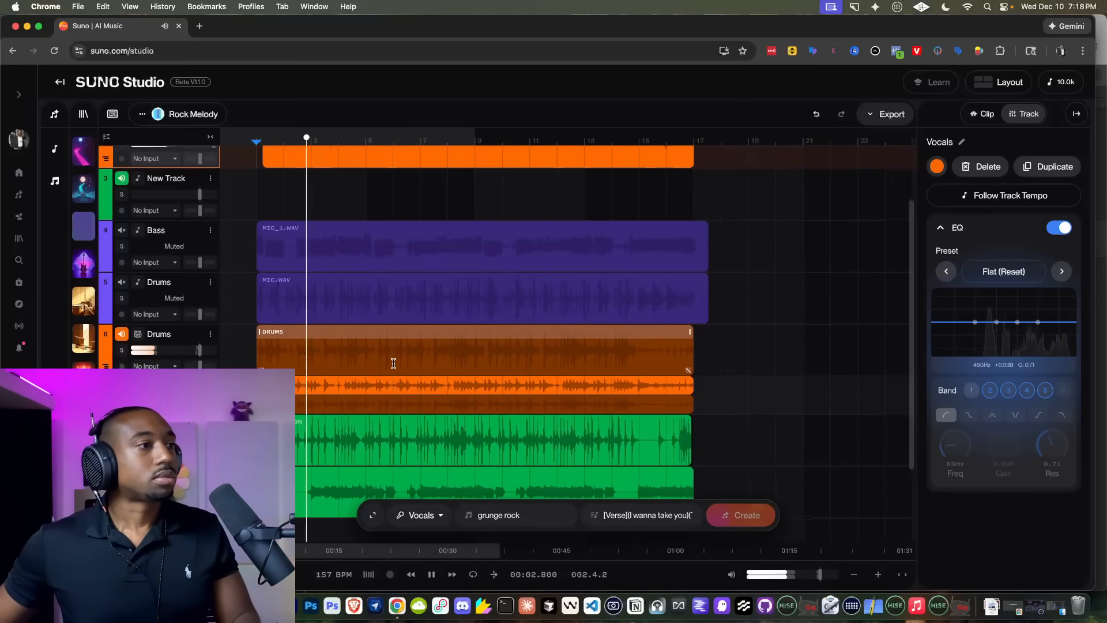
scroll(391, 358, "up", 3)
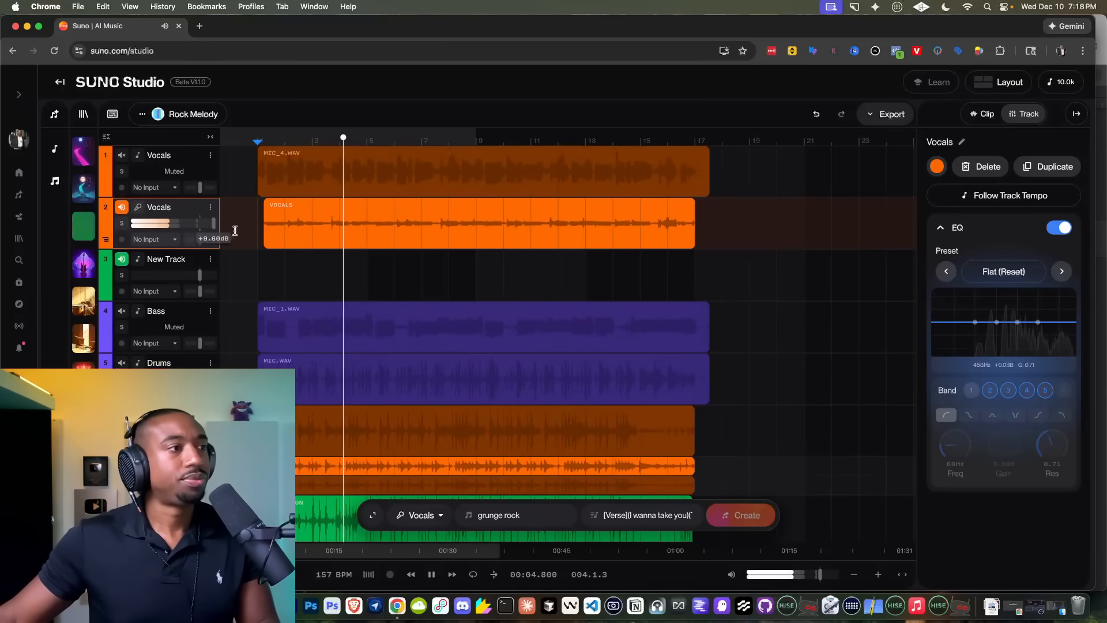
left_click(210, 259)
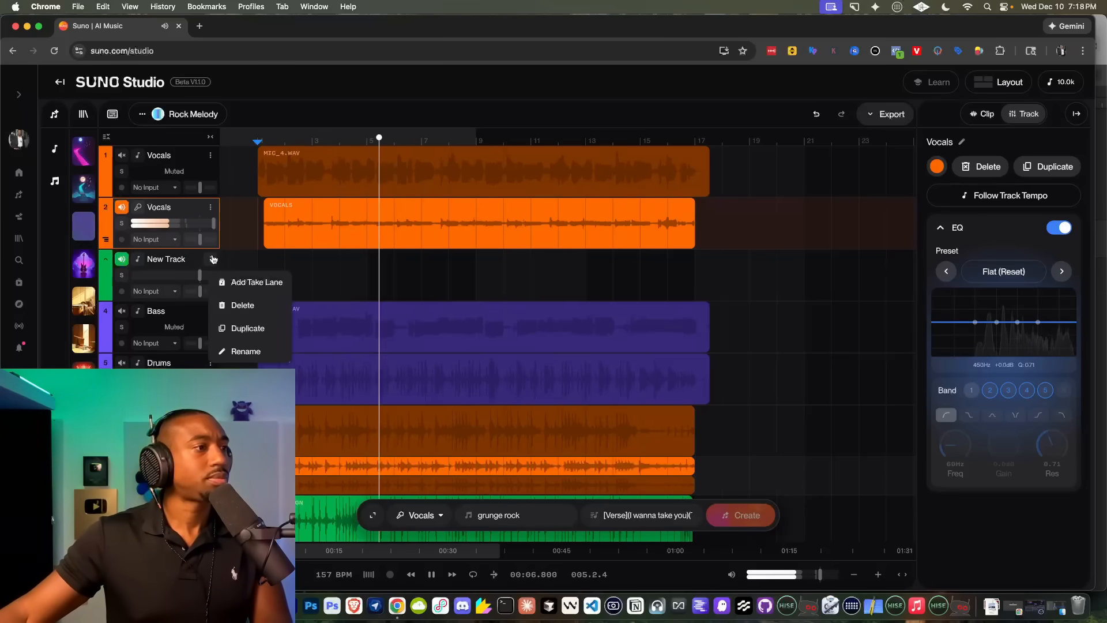
left_click(244, 307)
scroll(311, 299, "down", 5)
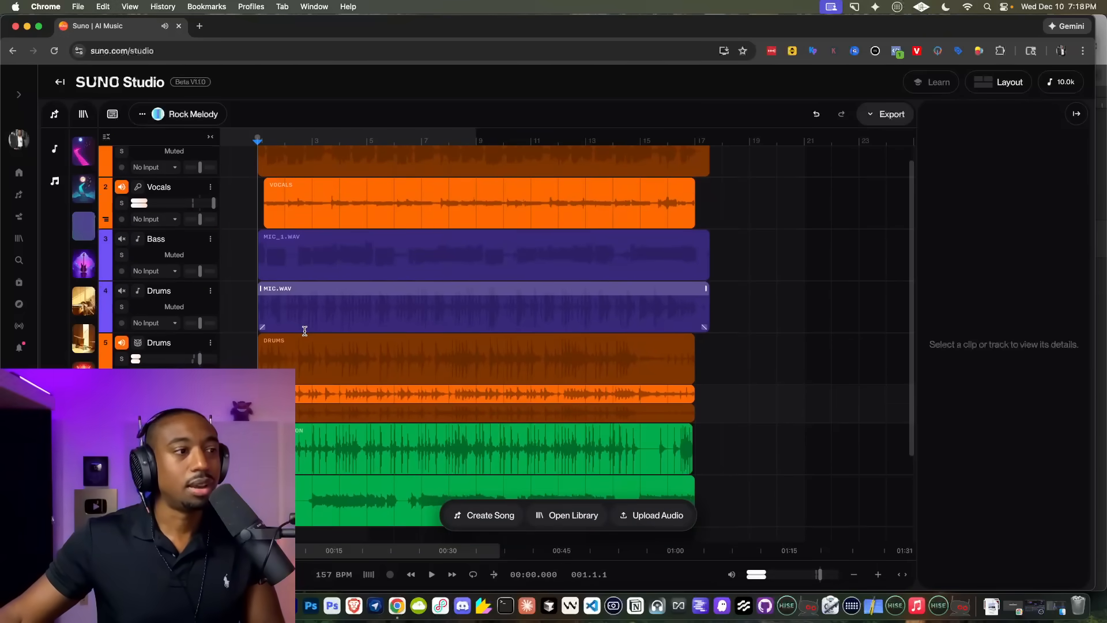
Step: Review the remaining tracks and export the project as Multitrack
scroll(304, 330, "up", 3)
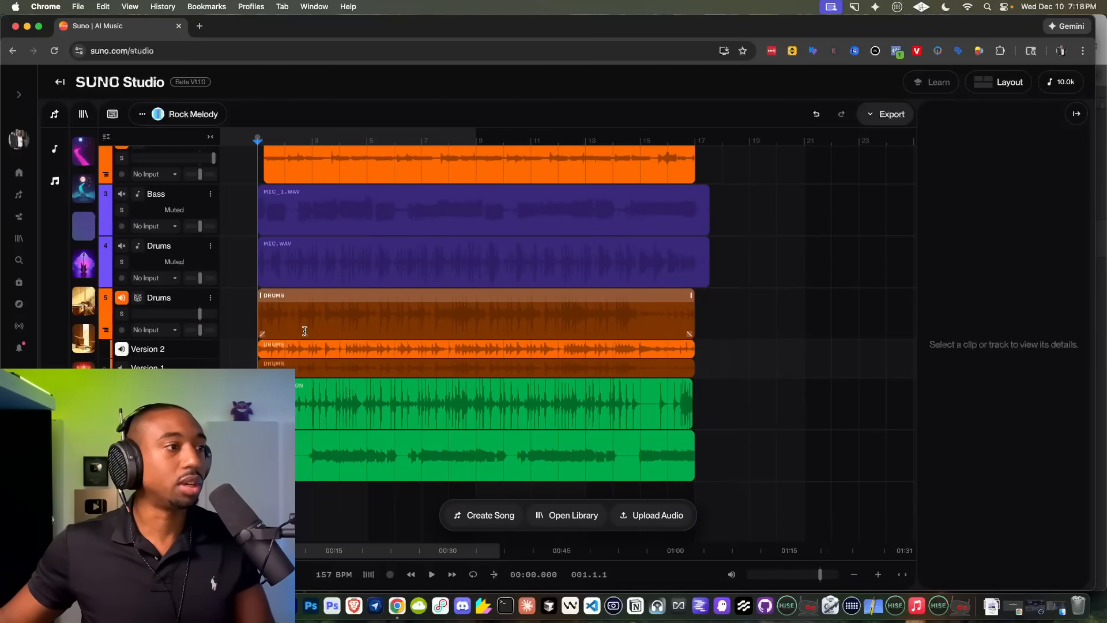
scroll(305, 330, "up", 3)
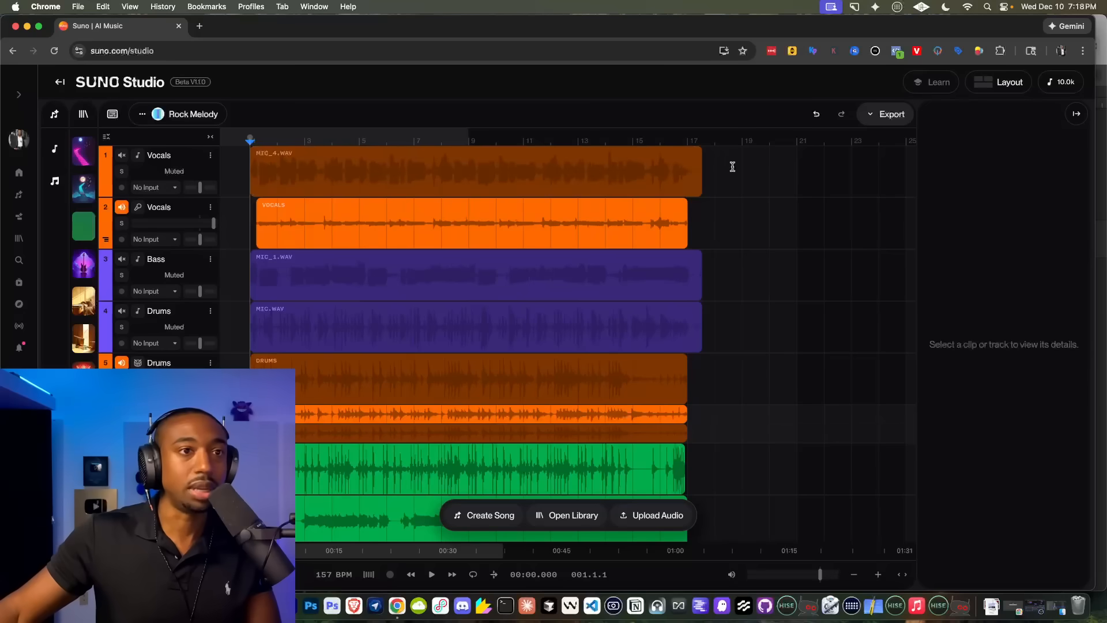
left_click(876, 114)
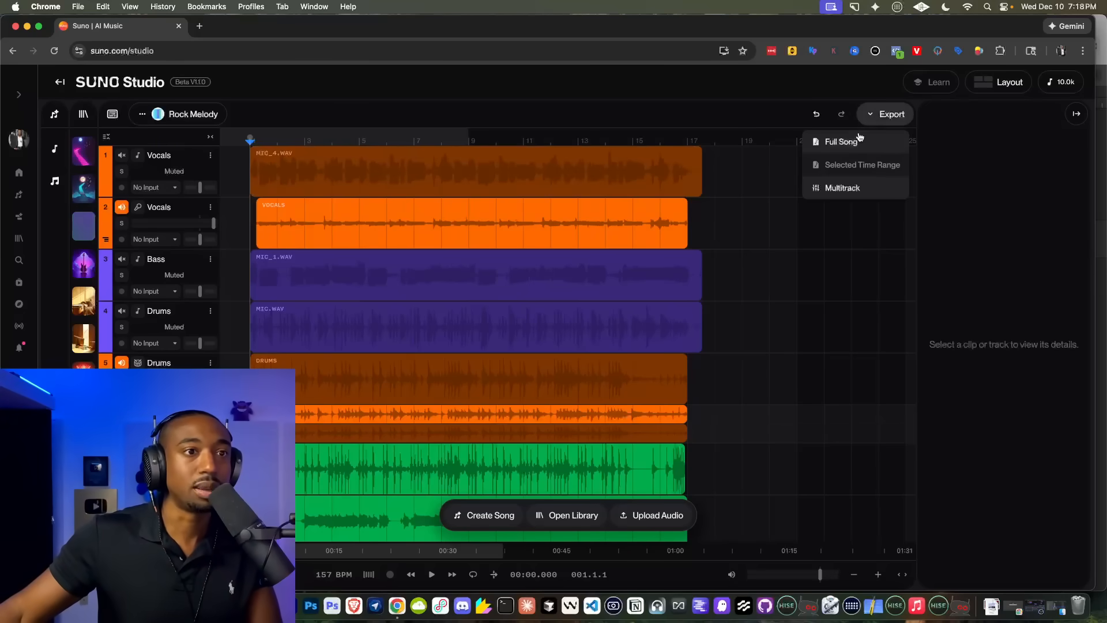
left_click(838, 187)
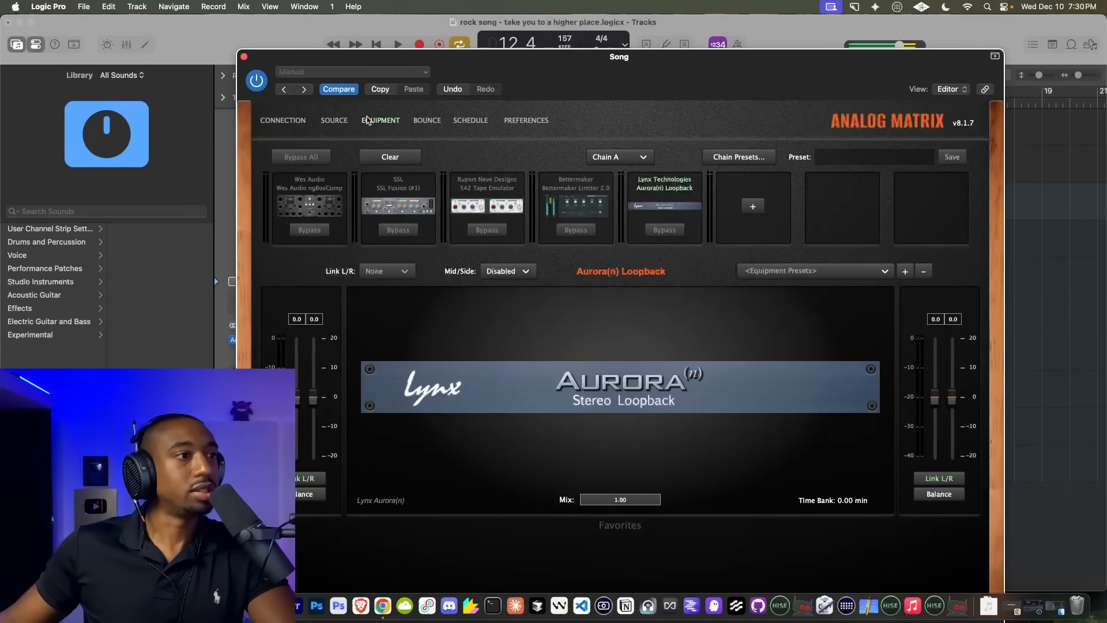
Step: In Logic Pro's Analog Matrix, examine the ngBusComp, SSL Fusion, 542 Tape Emulator, Bettermaker Limiter 2.0 and Aurora(n) Loopback settings in the chain
left_click(340, 209)
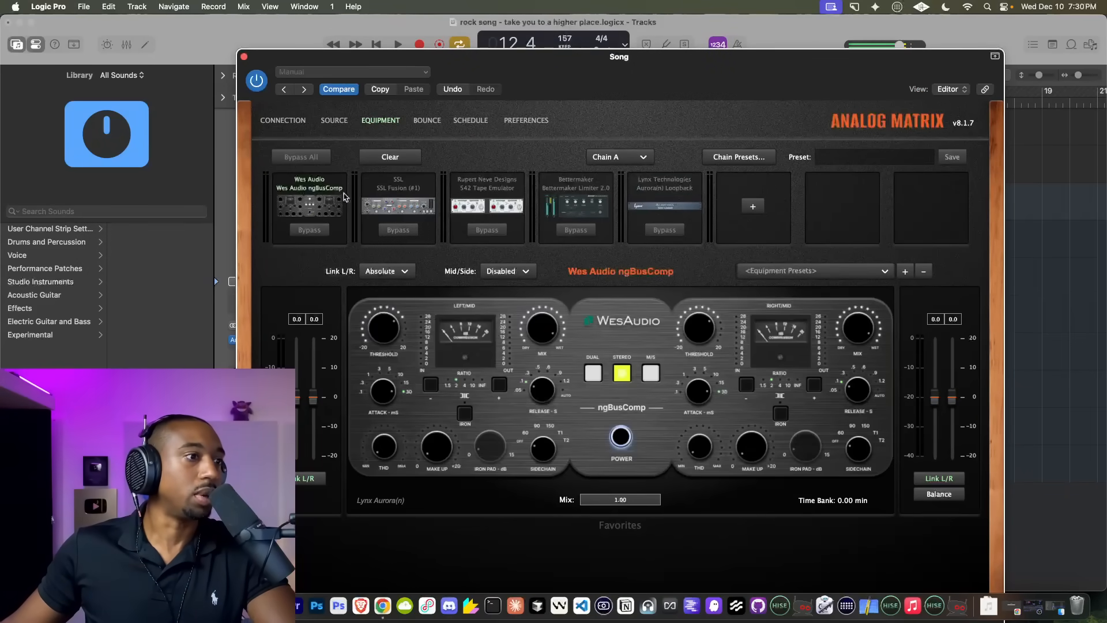
left_click(374, 199)
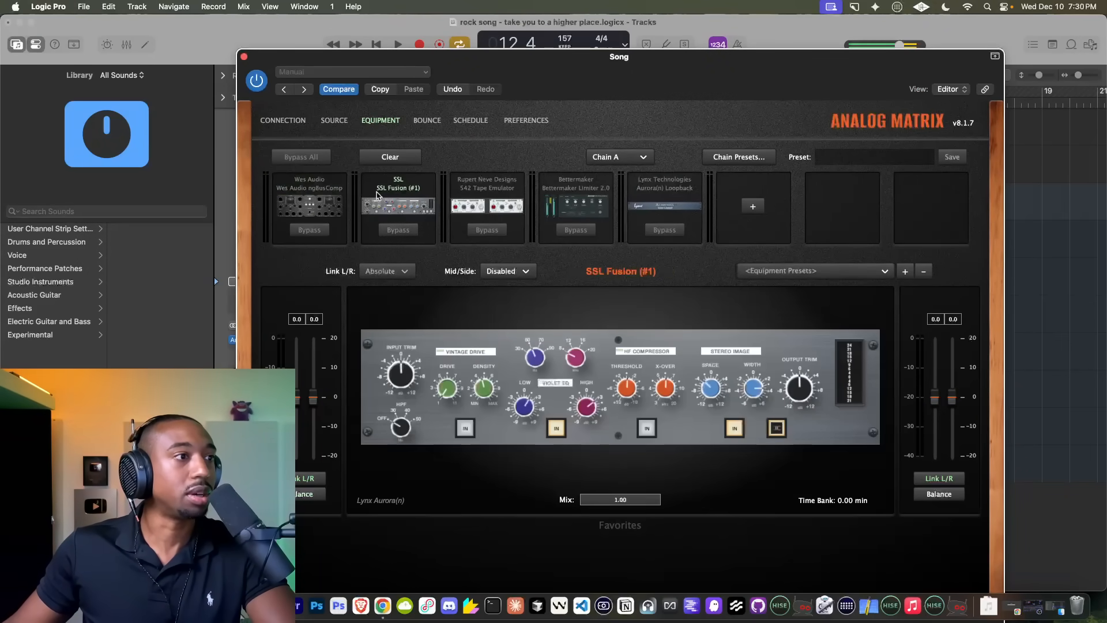
left_click(464, 191)
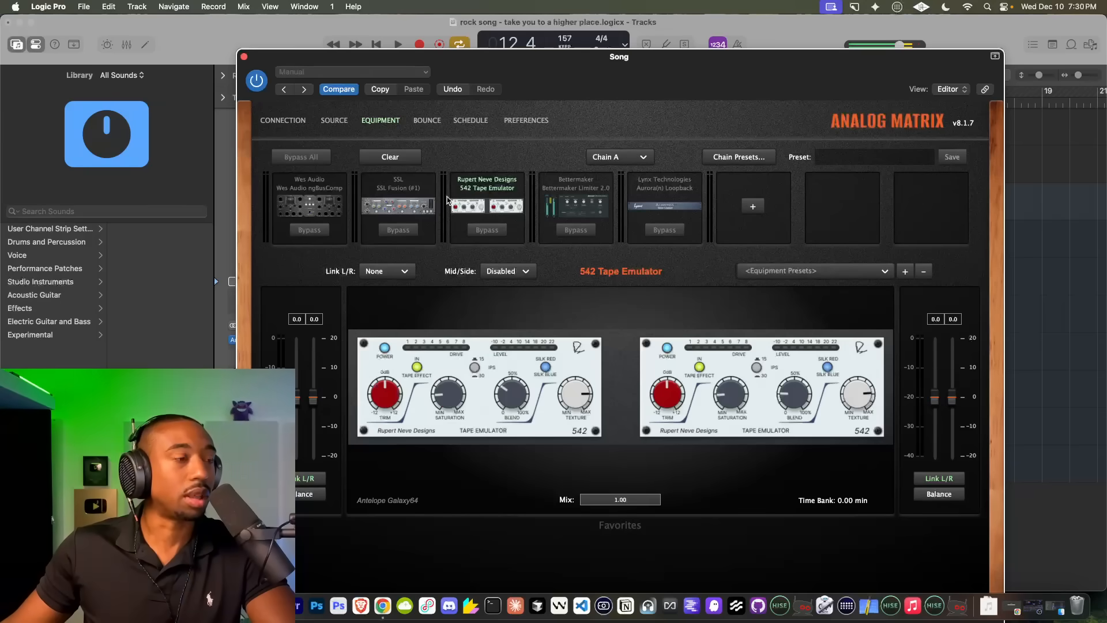
left_click(572, 191)
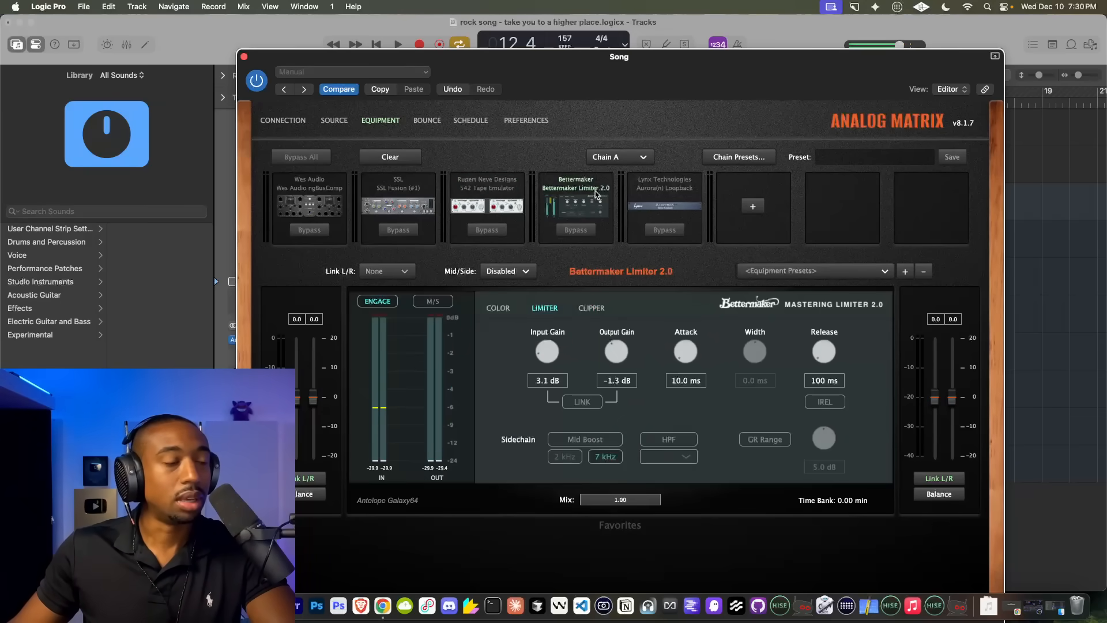
left_click(653, 191)
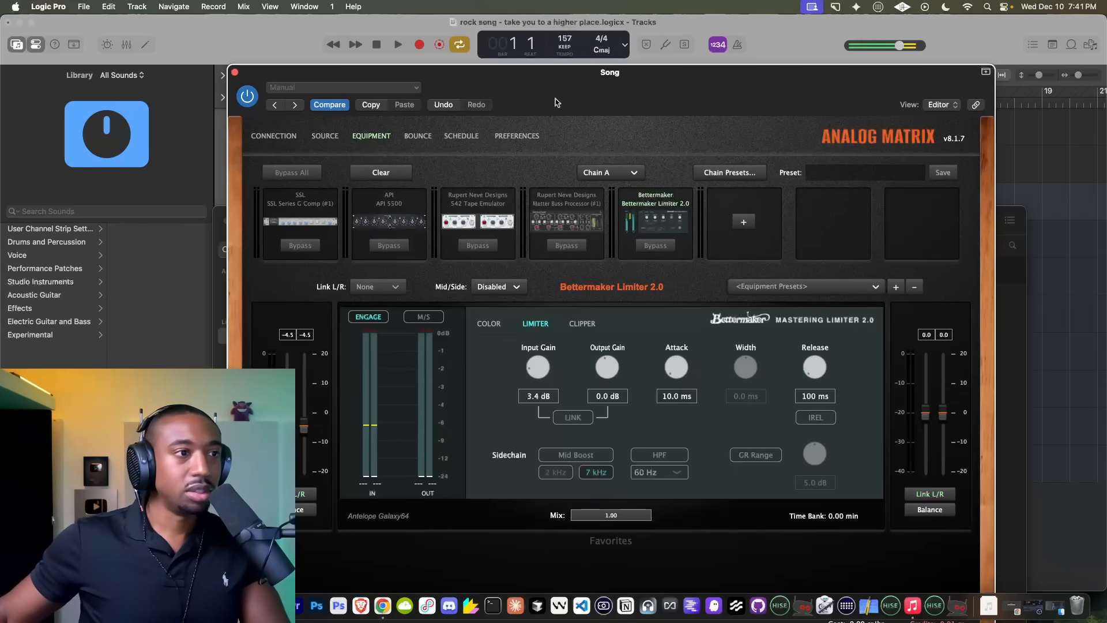
Step: Review the API 5500, SSL Series G Comp, 542 Tape Emulator, Master Buss Processor and Bettermaker Limiter 2.0 settings, and clear Chain A
left_click(397, 219)
left_click(314, 215)
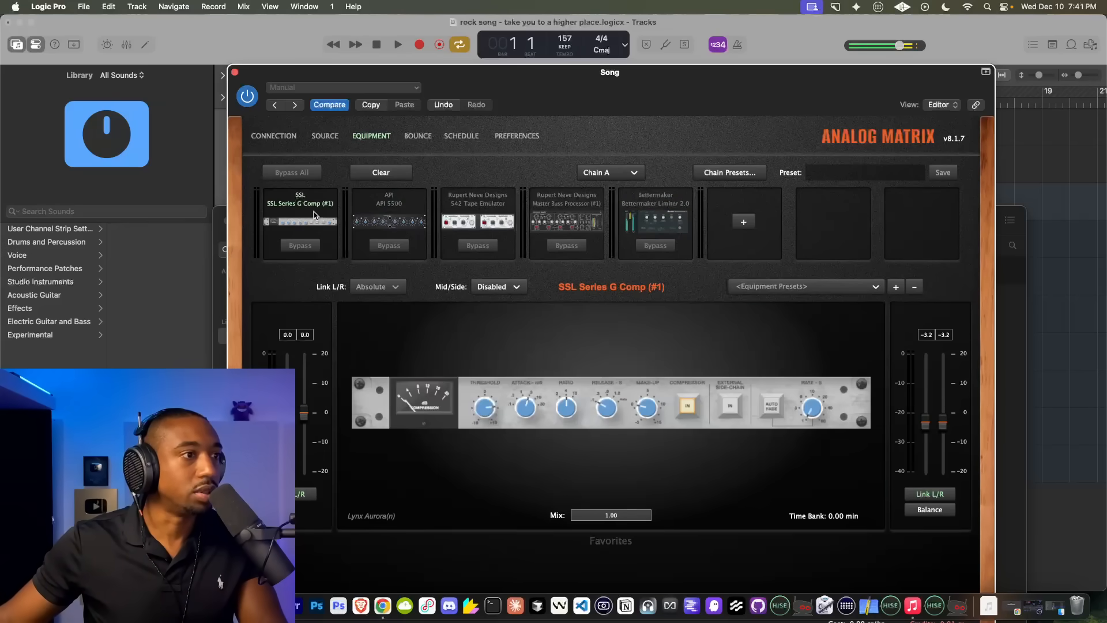
left_click(493, 213)
left_click(542, 199)
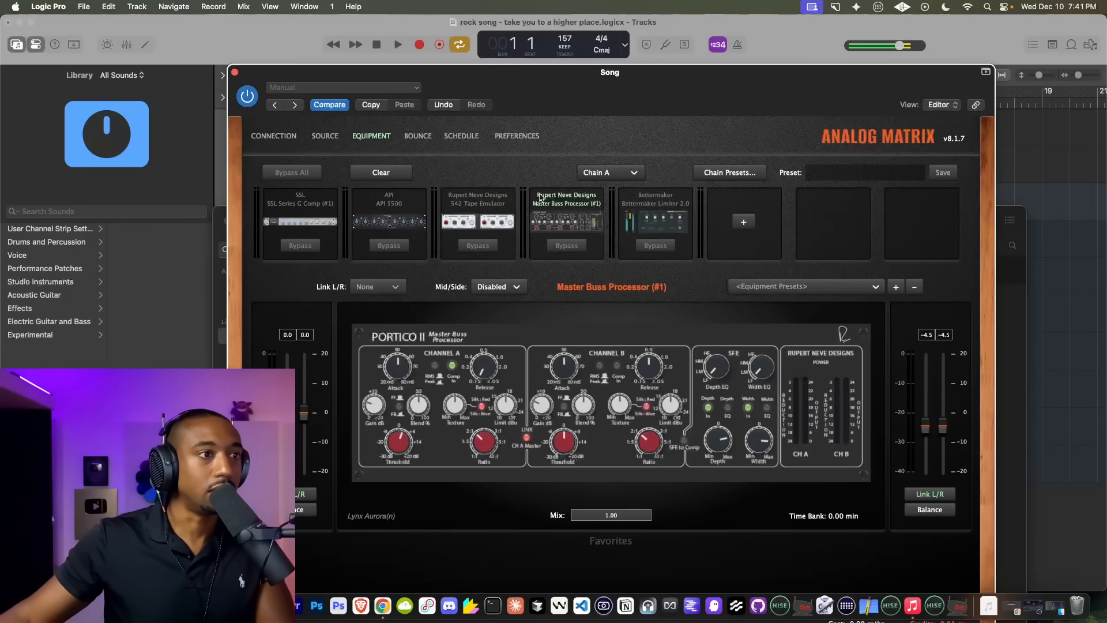
left_click(648, 209)
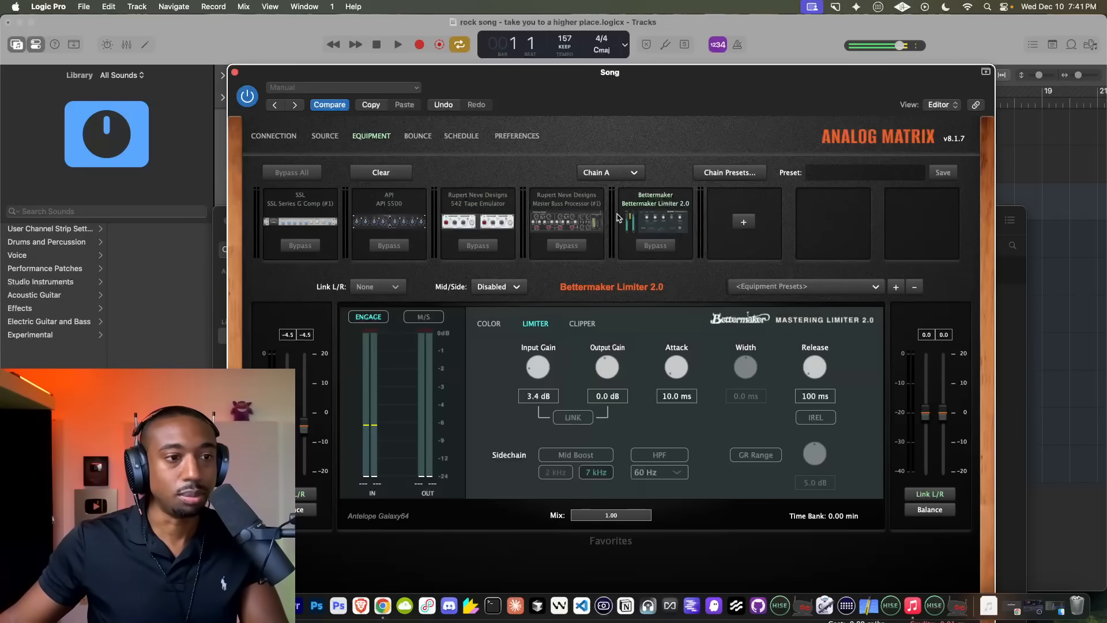
left_click(405, 173)
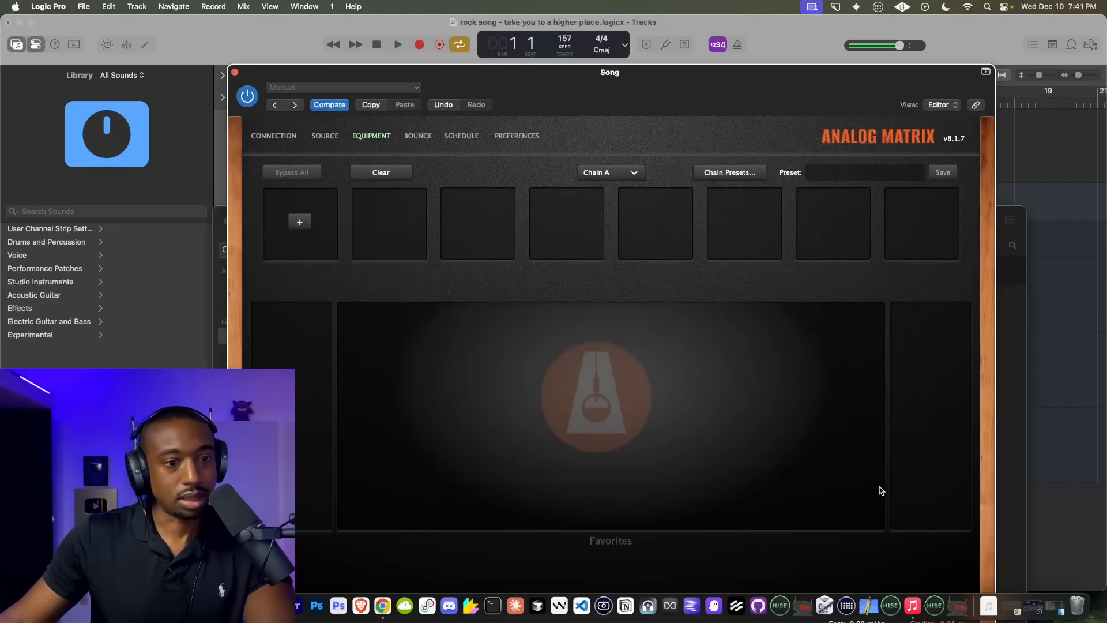
Step: Switch to Music, start playing "rock song - take you to a higher place_B3" and move the window higher on the screen
left_click(912, 605)
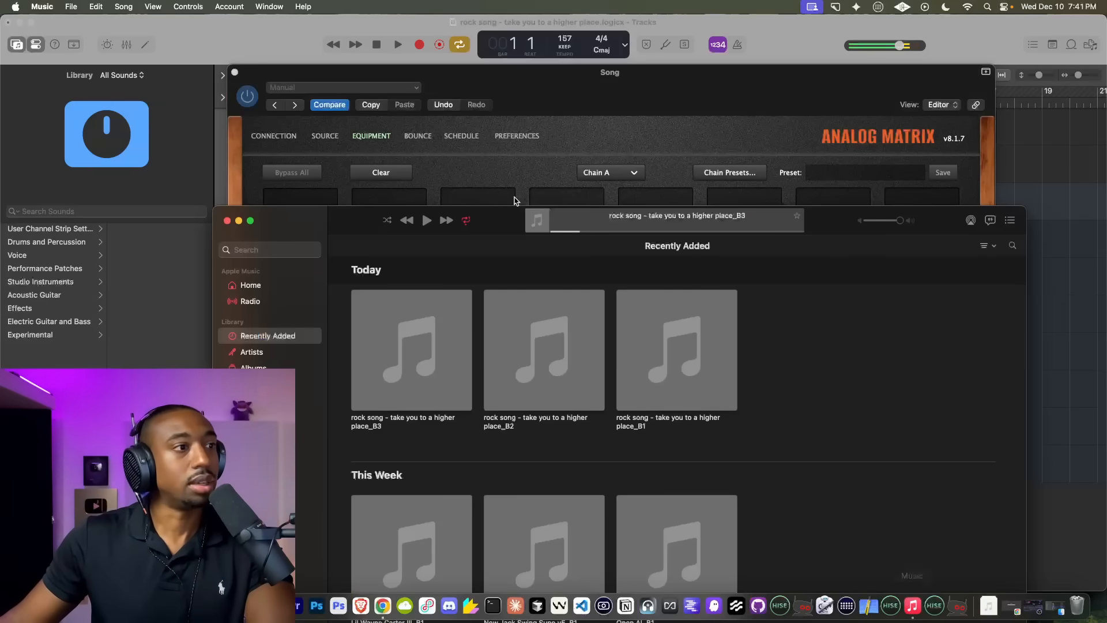
left_click(365, 397)
left_click_drag(851, 231, 841, 112)
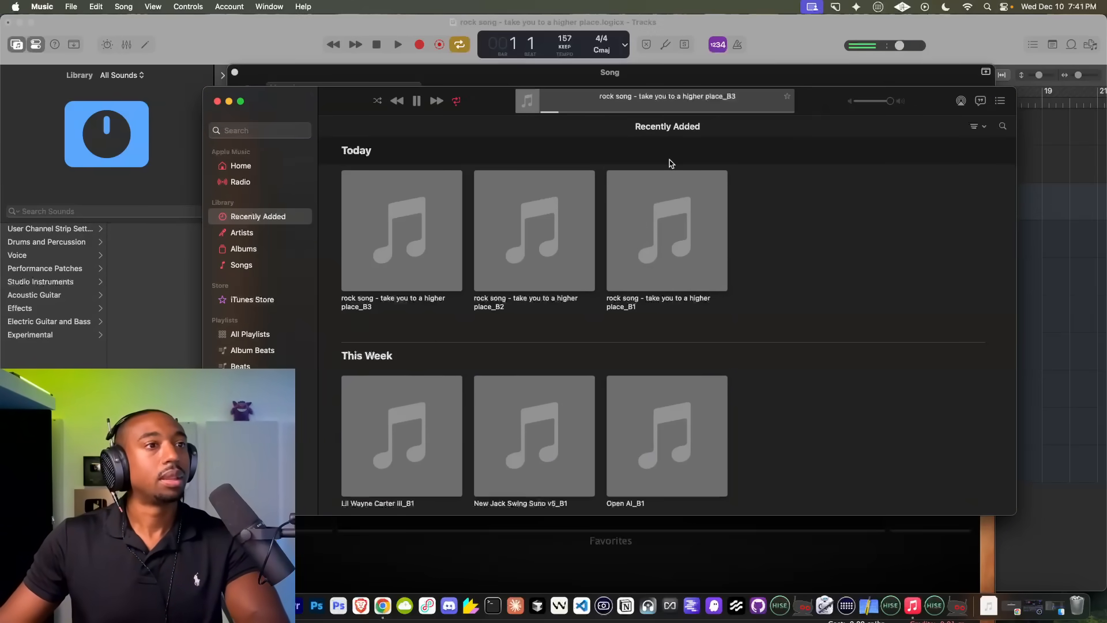
Step: Return to Logic Pro, close the Analog Matrix window and remove the plug-in from the Song track
left_click(455, 82)
left_click(229, 88)
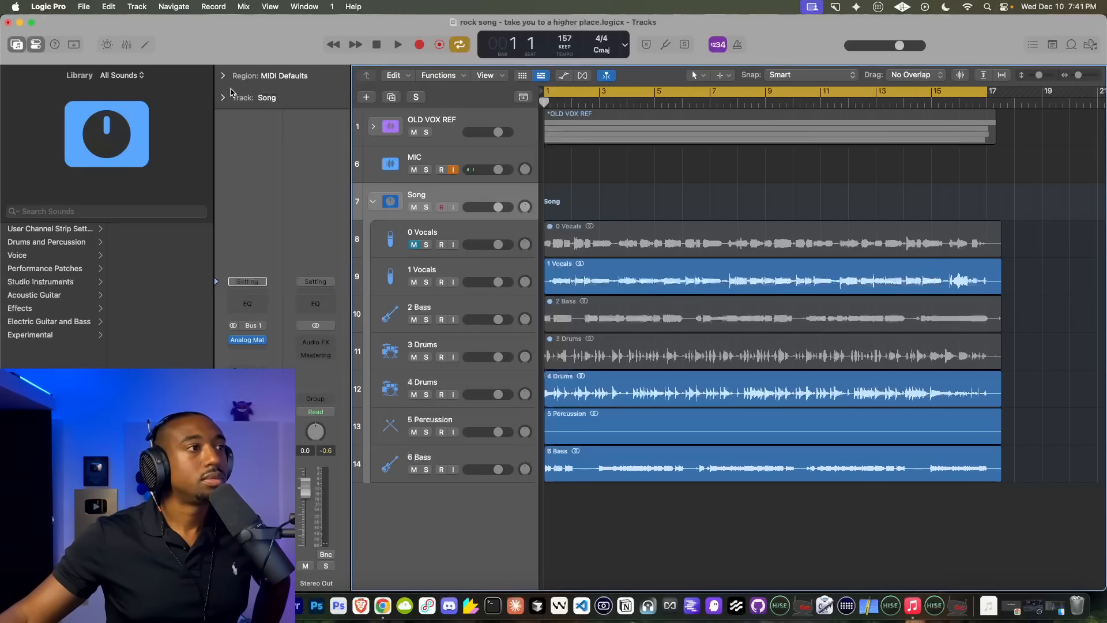
left_click(262, 342)
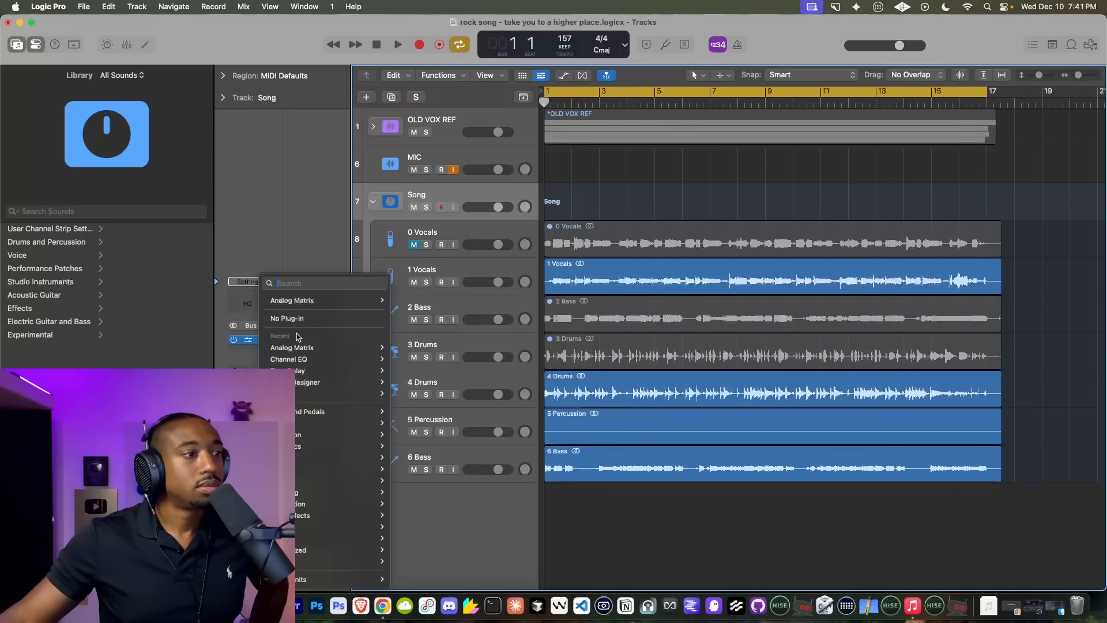
left_click(282, 319)
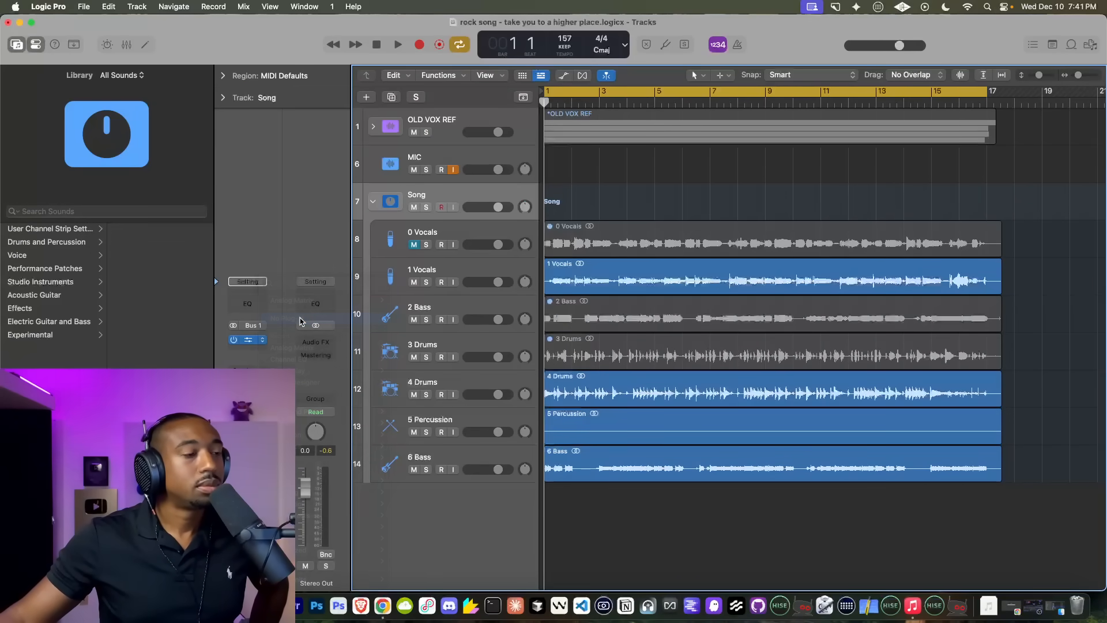
Step: Switch back to Music, reposition its window, and listen to the B3 version before pausing it
left_click(912, 606)
left_click_drag(811, 112, 698, 146)
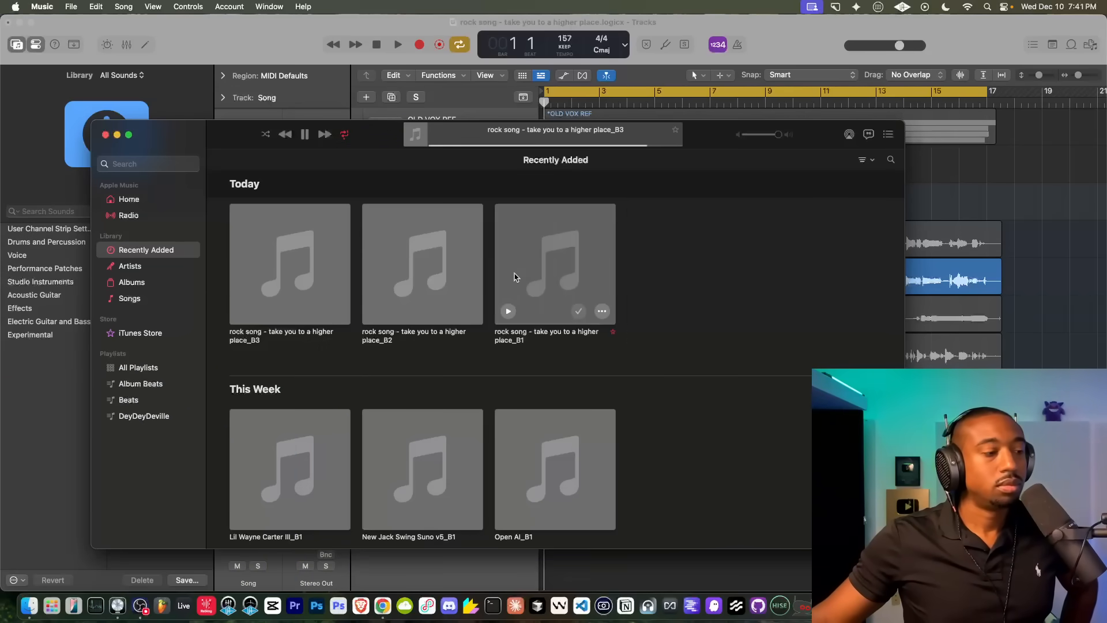
left_click(141, 606)
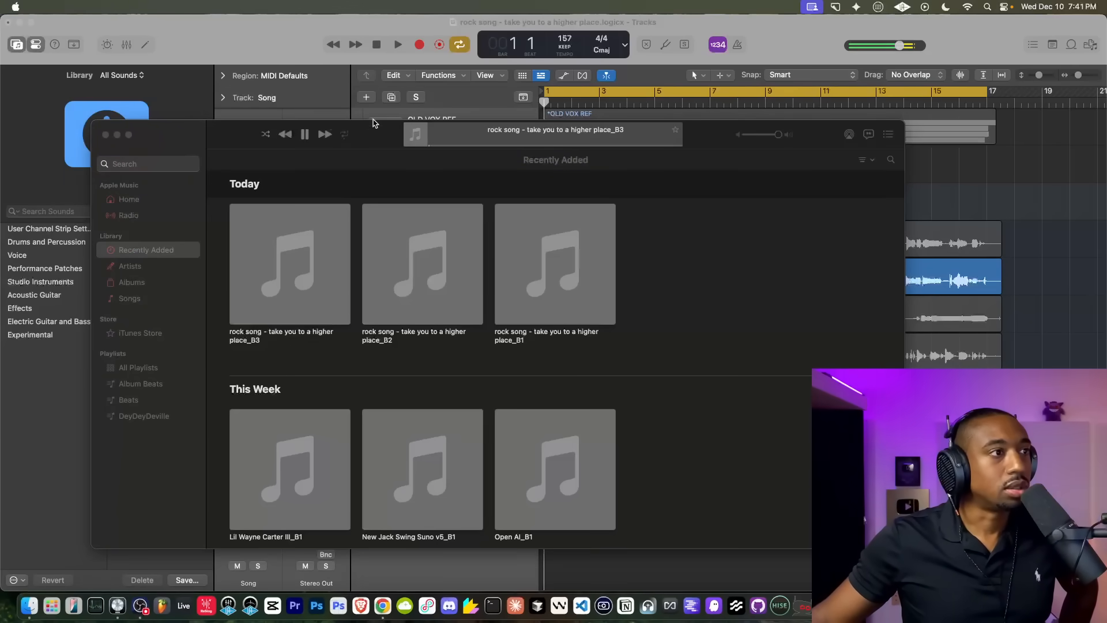
left_click(312, 136)
left_click(305, 135)
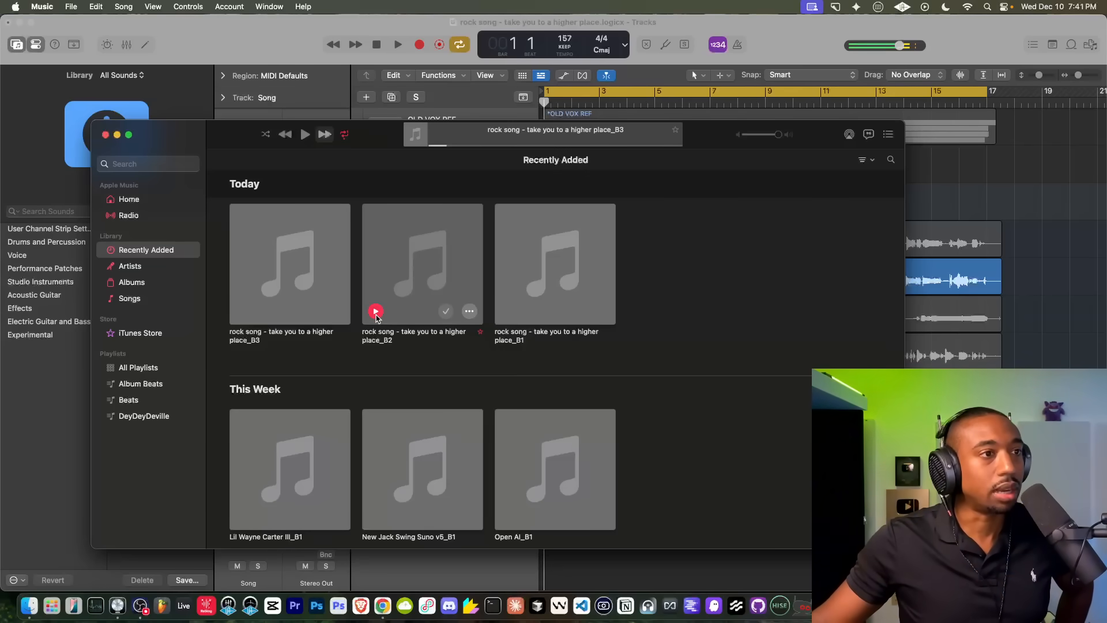
Step: Play the B2 and B1 versions of "rock song - take you to a higher place" in turn, and minimize the Music window
left_click(376, 311)
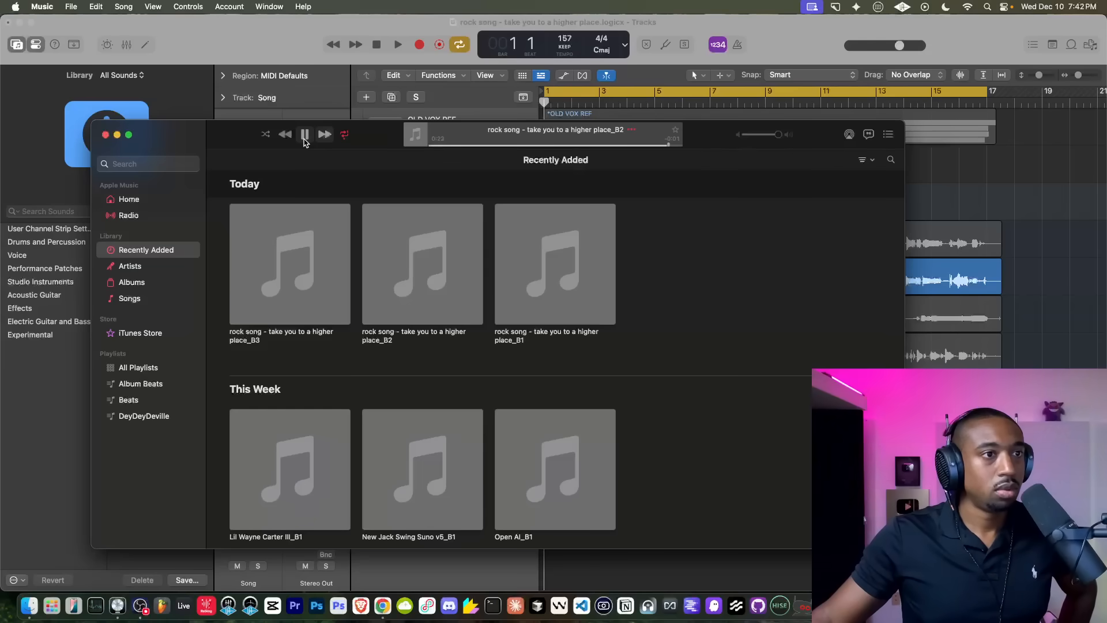
mouse_move(500, 305)
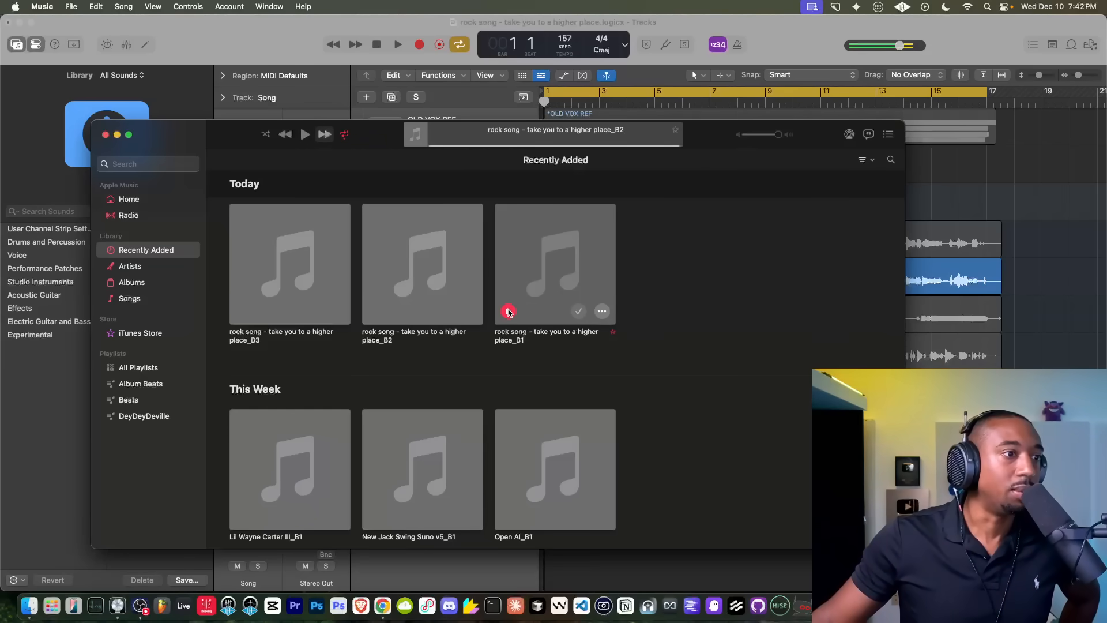
left_click(508, 312)
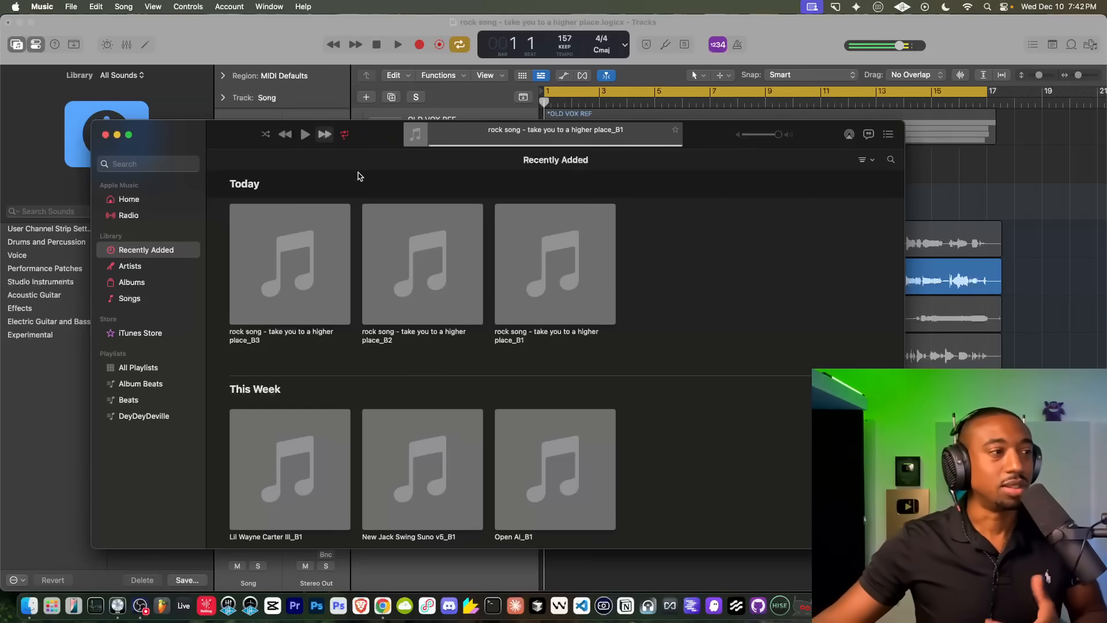
left_click(117, 135)
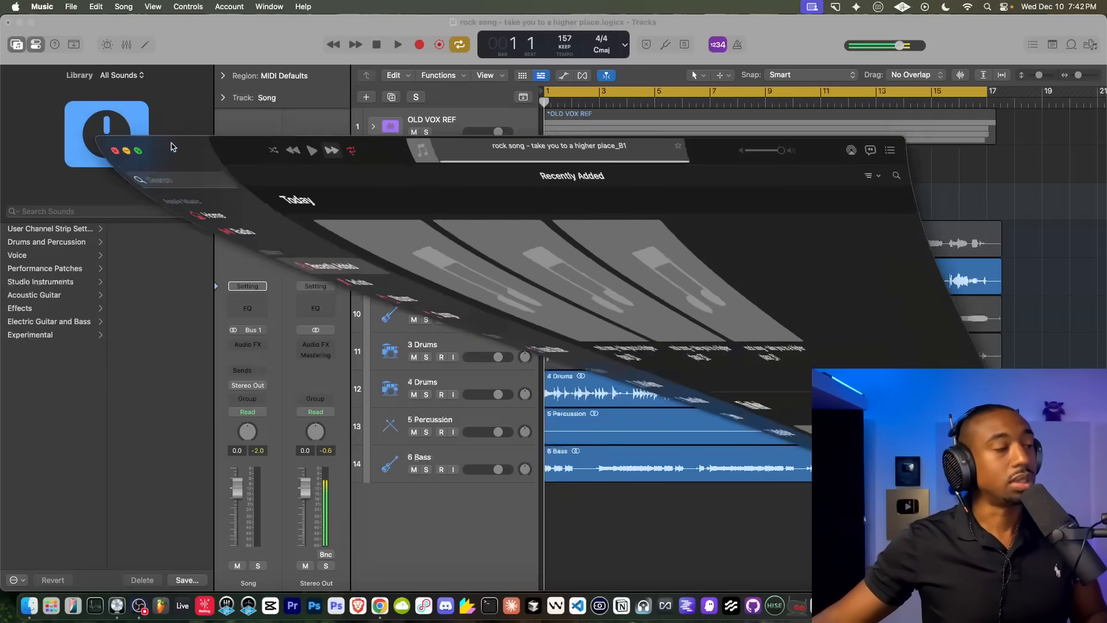